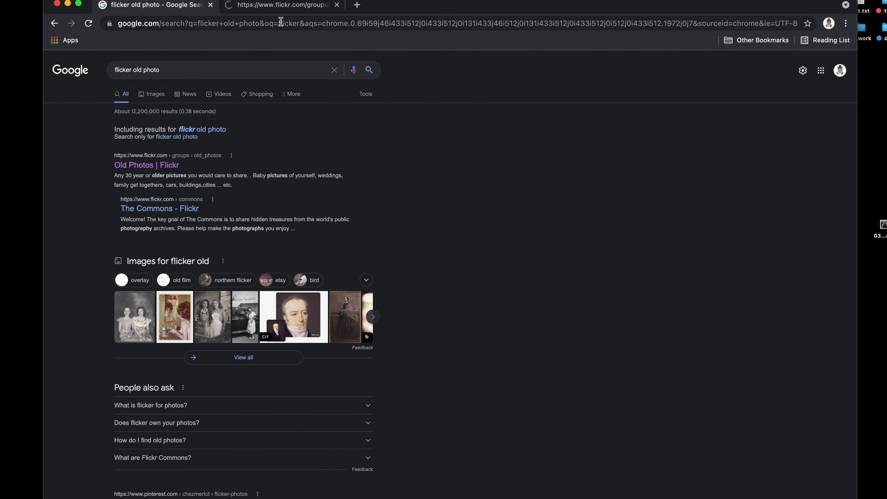
# Step: Open the photo pool of Flickr's Old Photos group and search the site for "old new york subway"
pyautogui.click(274, 7)
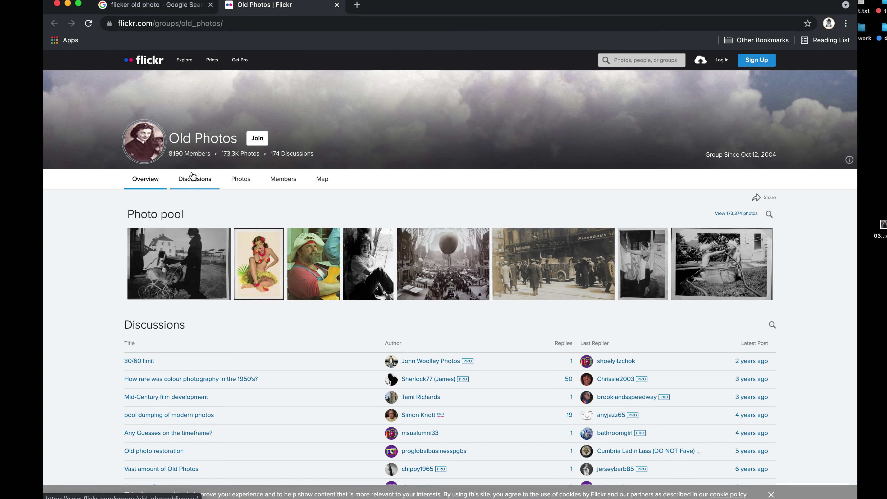
pyautogui.click(241, 179)
pyautogui.click(625, 61)
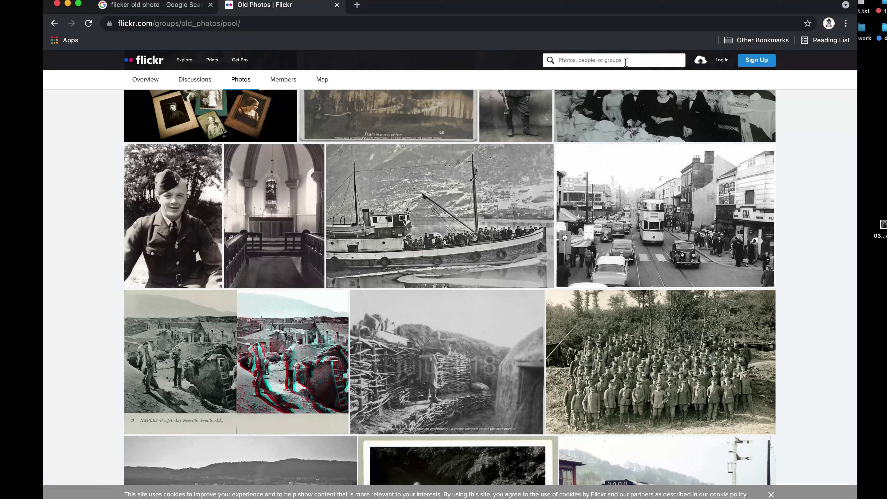
pyautogui.write('old new york')
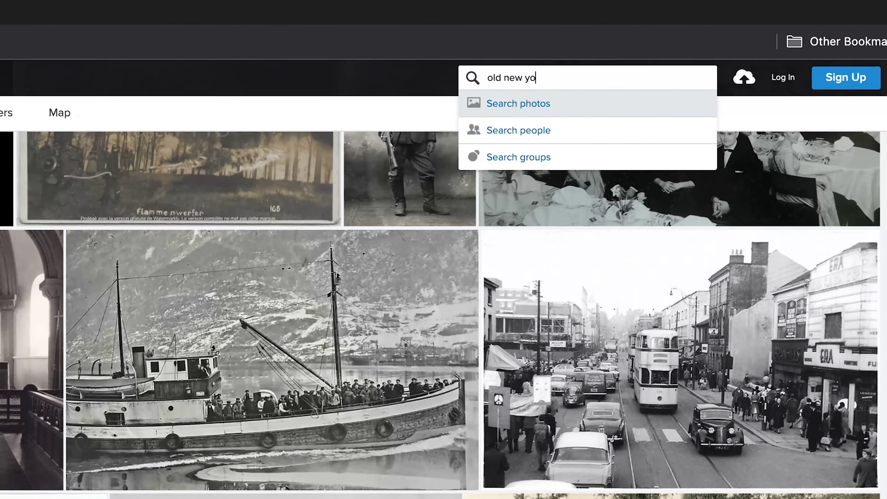
pyautogui.write(' subwa')
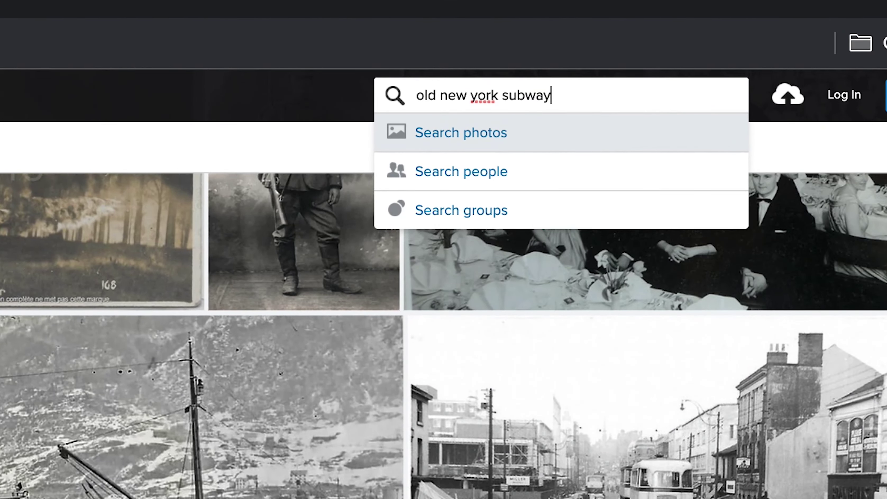
pyautogui.write('y')
pyautogui.press('Return')
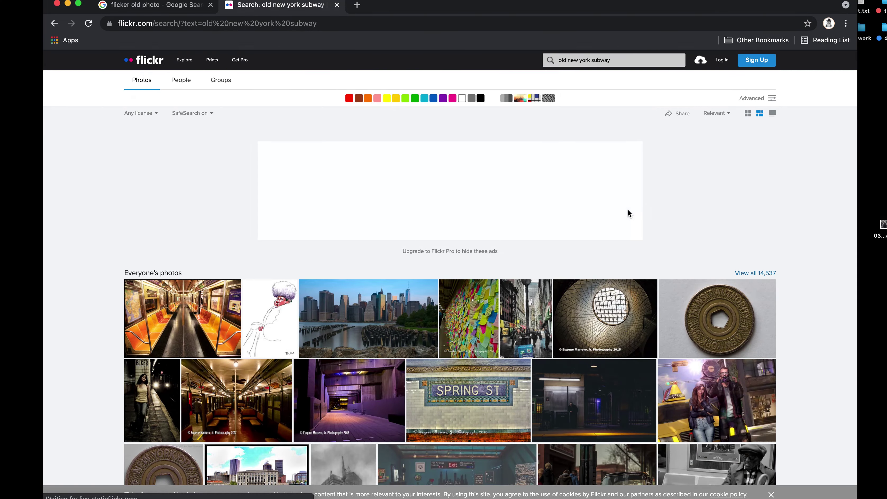
# Step: Look through the photo results for old New York subway pictures and quit the browser
pyautogui.scroll(-10, 628, 210)
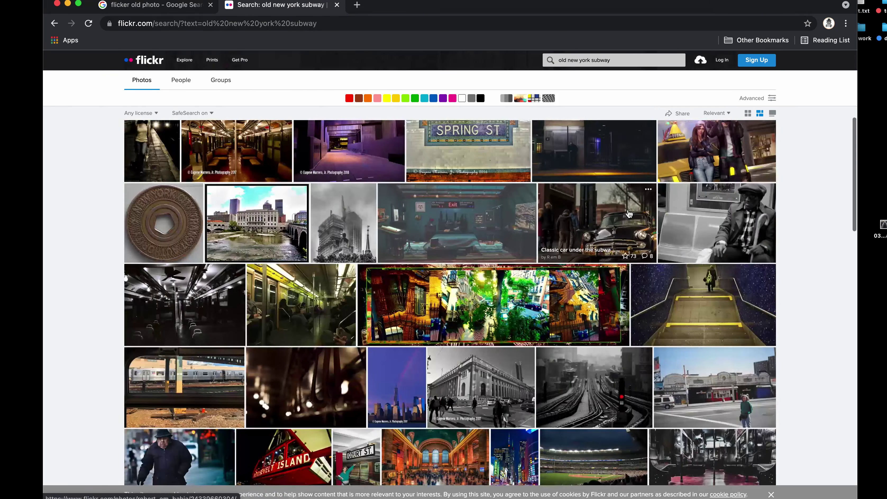
pyautogui.scroll(-15, 628, 213)
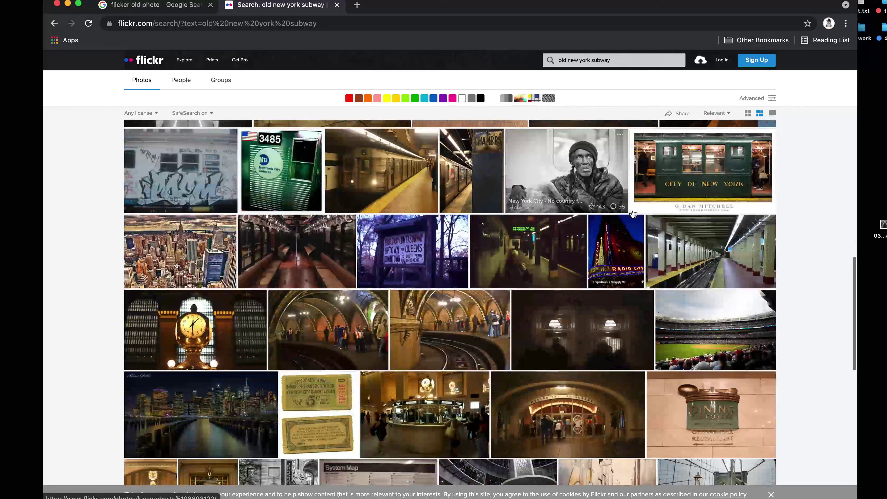
pyautogui.scroll(-15, 799, 231)
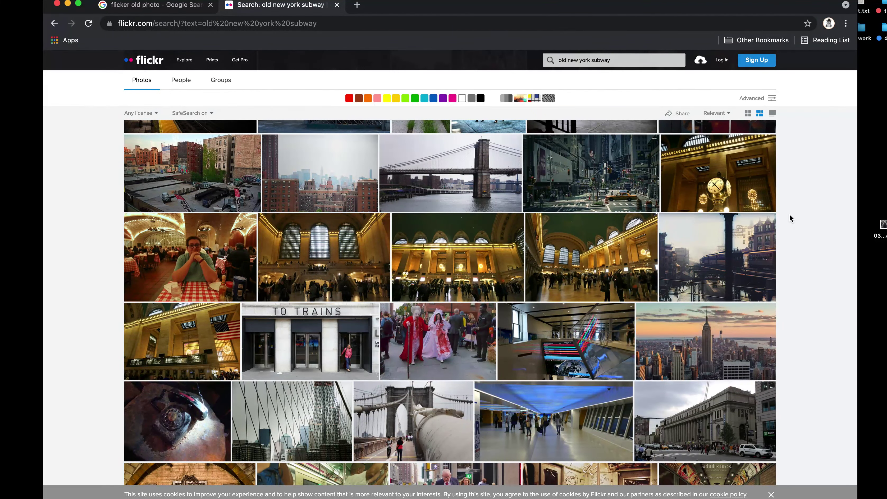
pyautogui.press('super+q')
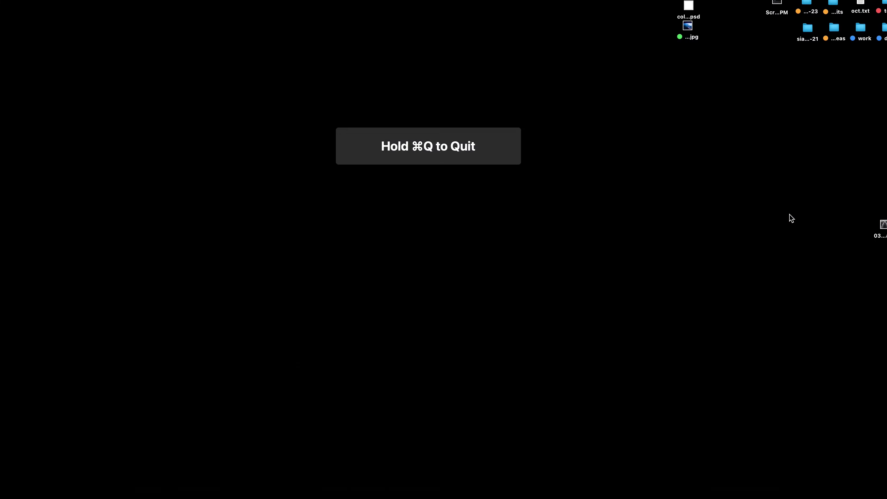
# Step: Preview the image file starting with "03" on the desktop and switch to Photoshop
pyautogui.click(883, 229)
pyautogui.press('space')
pyautogui.press('space')
pyautogui.press('super+Tab')
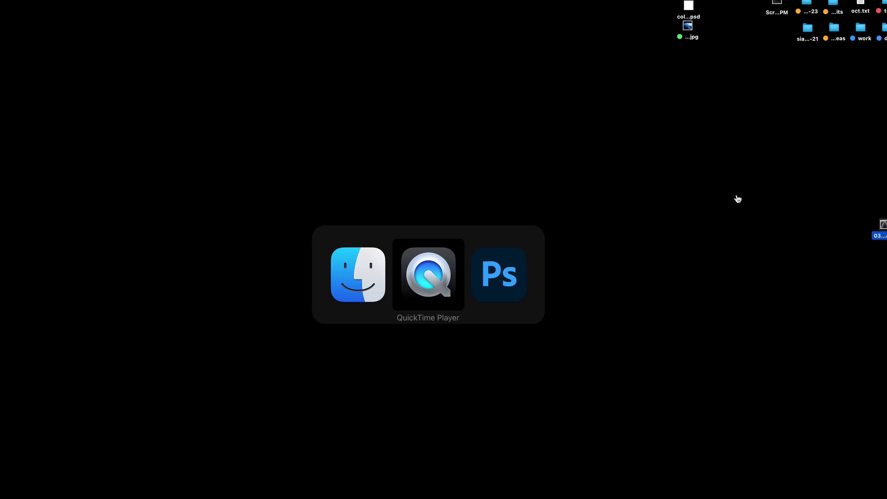
pyautogui.click(506, 275)
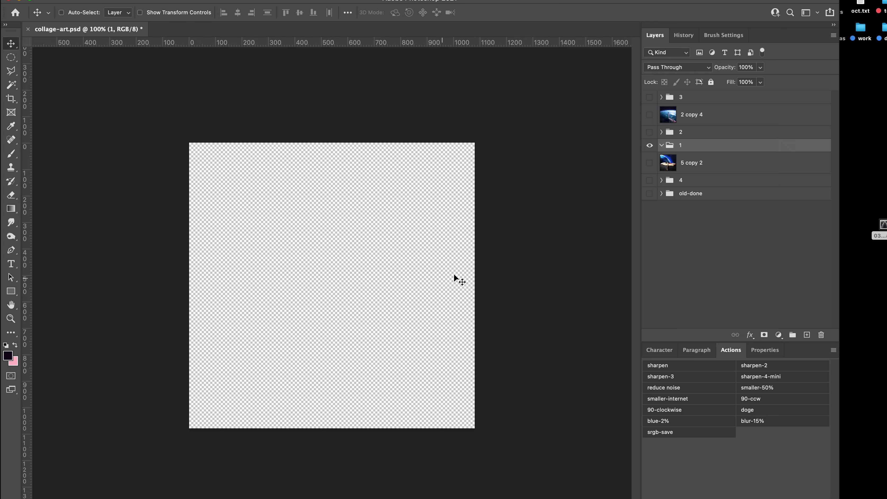
# Step: Check the image size of the collage document without changing it
pyautogui.press('super+alt+i')
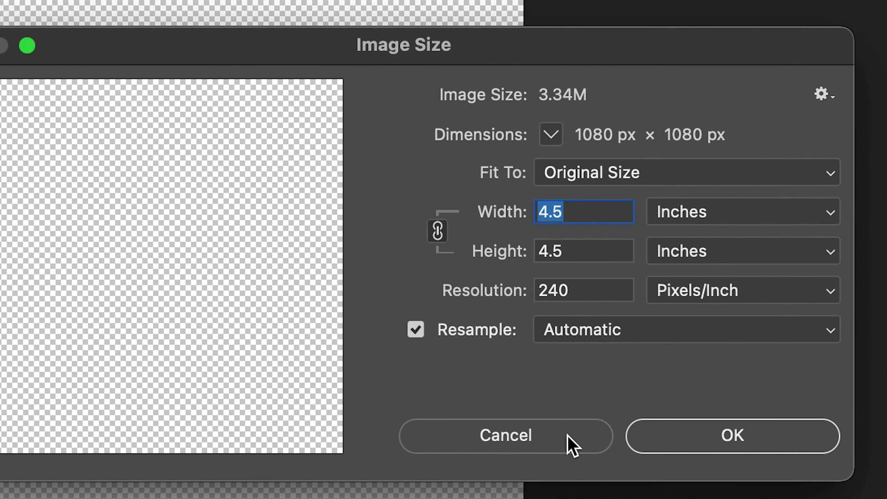
pyautogui.click(568, 441)
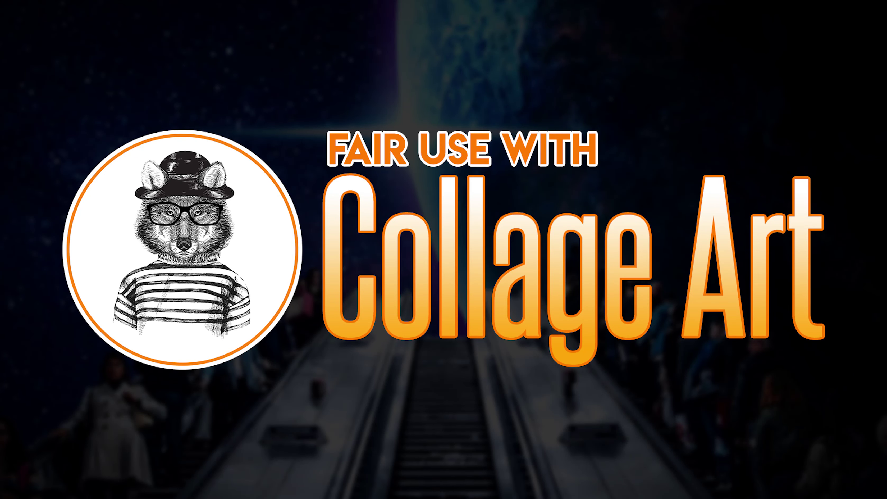
# Step: Delete group 1 and the "5 copy 2" layer from the collage document
pyautogui.click(683, 184)
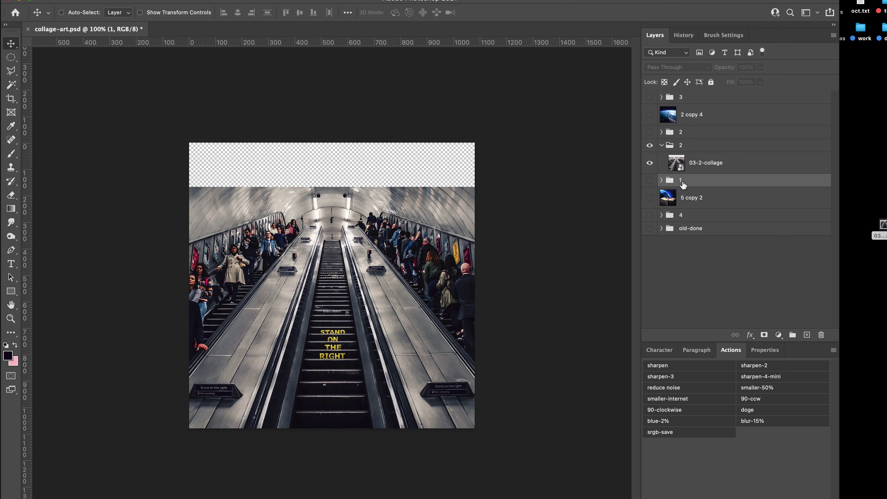
pyautogui.press('Delete')
pyautogui.press('Delete')
# Step: Rasterize and duplicate the "03-2-collage" layer, hiding the original
pyautogui.rightClick(711, 164)
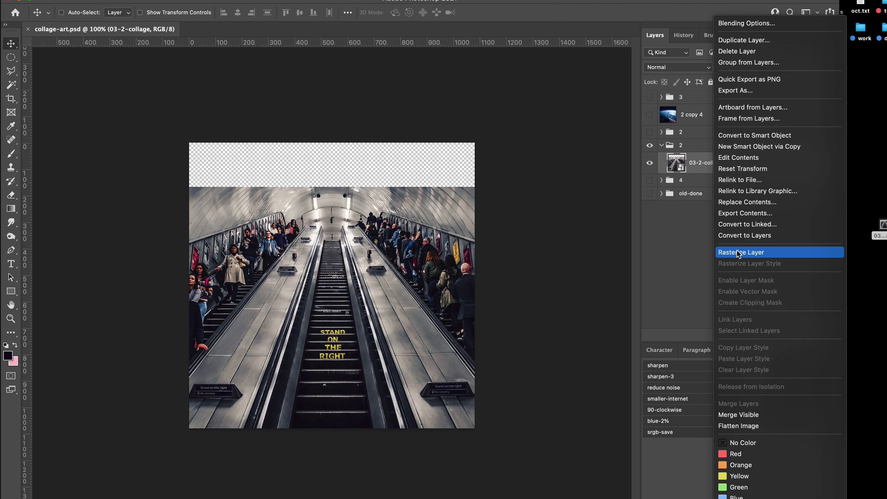
pyautogui.click(737, 252)
pyautogui.press('super+j')
pyautogui.click(650, 184)
# Step: Delete the uppermost strip of the tunnel ceiling from the duplicated layer using a rectangular selection across the full image width
pyautogui.press('m')
pyautogui.moveTo(144, 142)
pyautogui.mouseDown()
pyautogui.moveTo(578, 200)
pyautogui.moveTo(542, 153)
pyautogui.moveTo(575, 208)
pyautogui.mouseUp()
pyautogui.hotkey('shift', 'm')
pyautogui.press('Delete')
pyautogui.press('super+d')
# Step: With a hard 62 px Eraser, remove the ceiling above the right-hand poster wall in straight strokes along its upper edge
pyautogui.press('z')
pyautogui.moveTo(439, 197); pyautogui.dragTo(499, 208)
pyautogui.press('h')
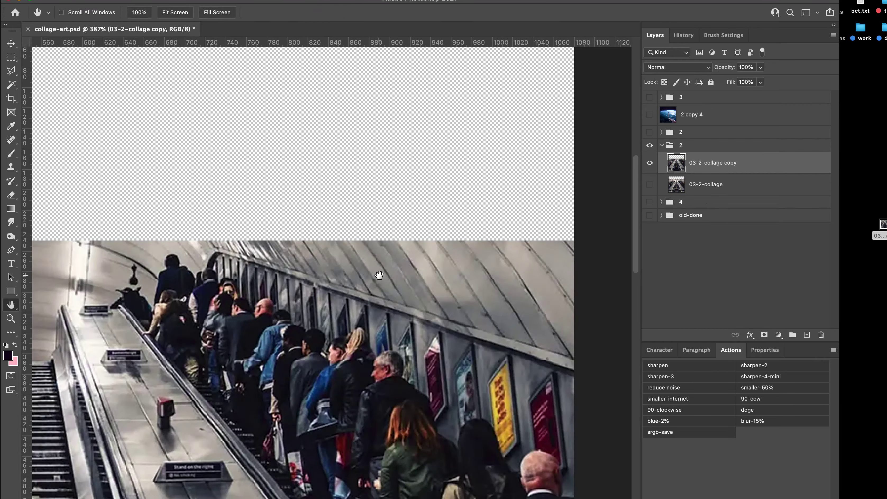
pyautogui.moveTo(378, 276); pyautogui.dragTo(372, 131)
pyautogui.press('e')
pyautogui.rightClick(225, 109)
pyautogui.press('Tab')
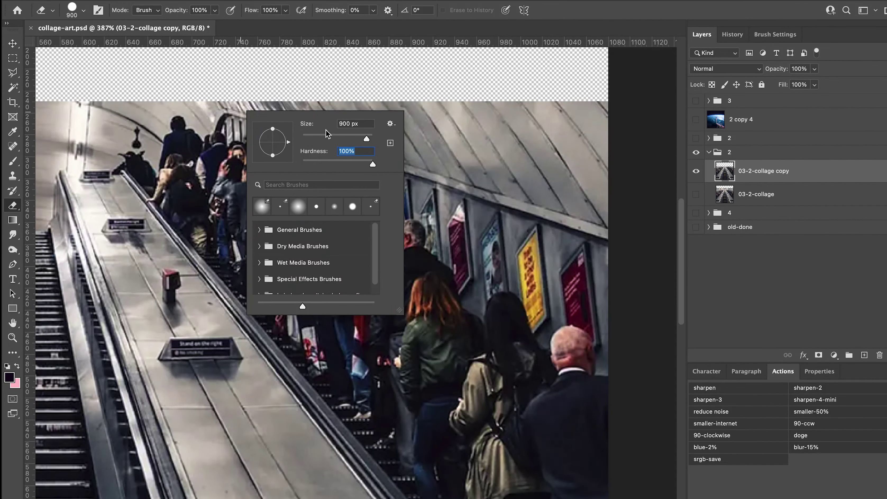
pyautogui.click(324, 135)
pyautogui.click(249, 80)
pyautogui.keyDown('shift'); pyautogui.click(617, 198); pyautogui.keyUp('shift')
pyautogui.keyDown('shift'); pyautogui.click(368, 70); pyautogui.keyUp('shift')
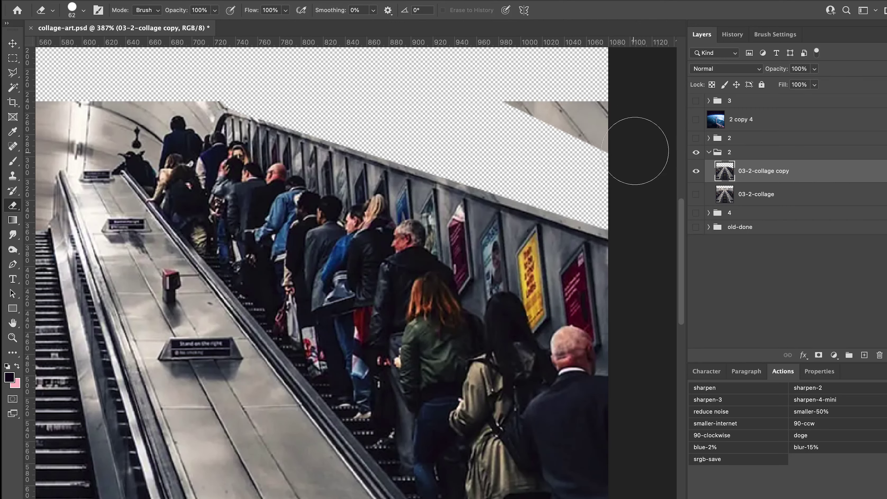
pyautogui.keyDown('shift'); pyautogui.click(621, 129); pyautogui.keyUp('shift')
# Step: Erase the ceiling above the left-hand poster wall in straight strokes along its upper edge
pyautogui.press('space')
pyautogui.moveTo(287, 96)
pyautogui.mouseDown()
pyautogui.moveTo(487, 112)
pyautogui.moveTo(594, 102)
pyautogui.mouseUp()
pyautogui.moveTo(198, 82); pyautogui.dragTo(523, 58)
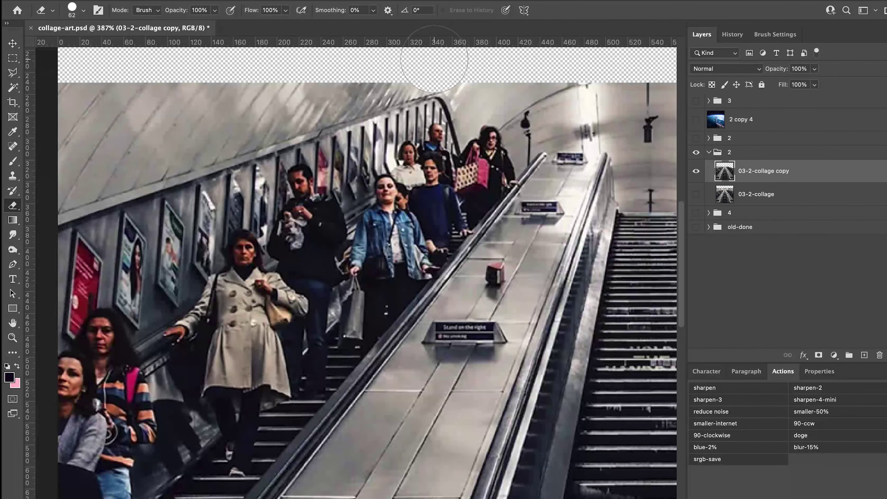
pyautogui.keyDown('shift'); pyautogui.click(49, 181); pyautogui.keyUp('shift')
pyautogui.keyDown('shift'); pyautogui.click(287, 80); pyautogui.keyUp('shift')
pyautogui.keyDown('shift'); pyautogui.click(58, 116); pyautogui.keyUp('shift')
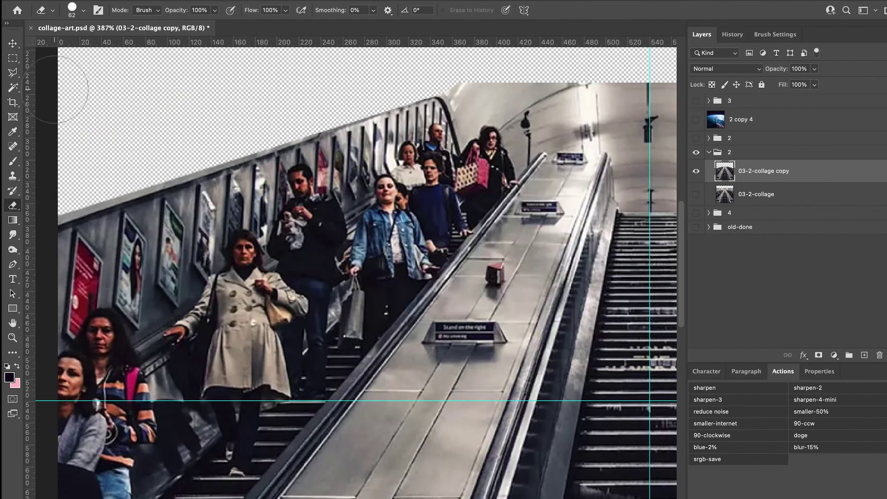
# Step: Cut away the background between the left wall's curved end and the dark-haired woman's head using a Polygonal Lasso selection
pyautogui.press('space')
pyautogui.moveTo(493, 90)
pyautogui.mouseDown()
pyautogui.moveTo(411, 45)
pyautogui.moveTo(492, 47)
pyautogui.moveTo(401, 107)
pyautogui.mouseUp()
pyautogui.press('super+space')
pyautogui.moveTo(401, 107)
pyautogui.mouseDown()
pyautogui.moveTo(454, 113)
pyautogui.moveTo(396, 79)
pyautogui.moveTo(395, 69)
pyautogui.mouseUp()
pyautogui.press('l')
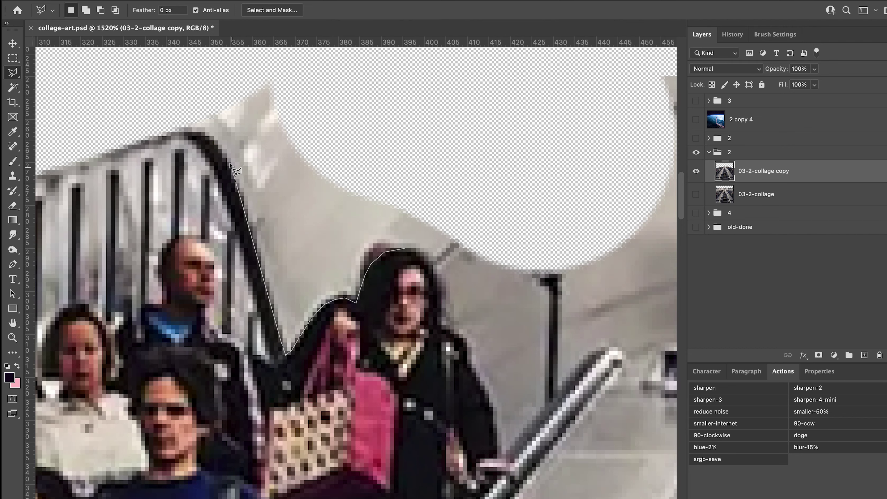
pyautogui.click(193, 130)
pyautogui.click(157, 131)
pyautogui.click(185, 91)
pyautogui.doubleClick(427, 97)
pyautogui.press('Delete')
pyautogui.press('super+d')
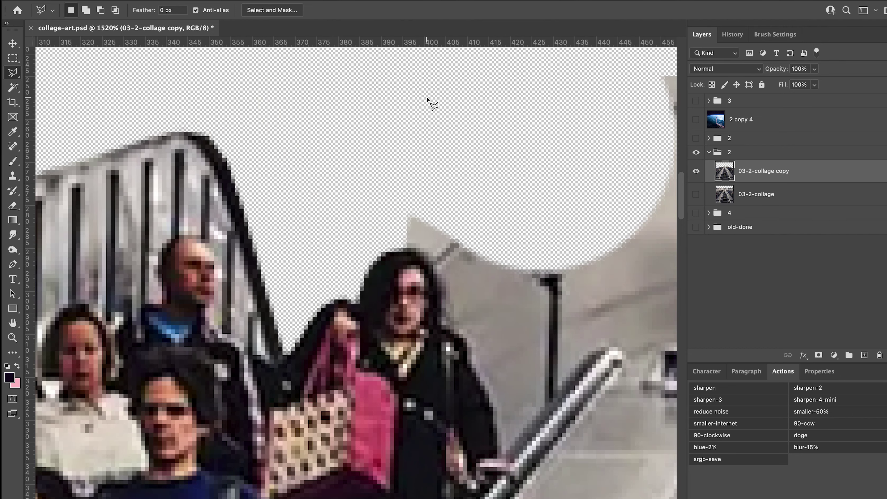
# Step: Erase the background just above the small sign at the far end of the left-hand escalator divider
pyautogui.press('space')
pyautogui.moveTo(324, 238); pyautogui.dragTo(638, 152)
pyautogui.press('super+space')
pyautogui.moveTo(438, 258); pyautogui.dragTo(397, 283)
pyautogui.press('space')
pyautogui.moveTo(397, 283); pyautogui.dragTo(247, 221)
pyautogui.press('super+space')
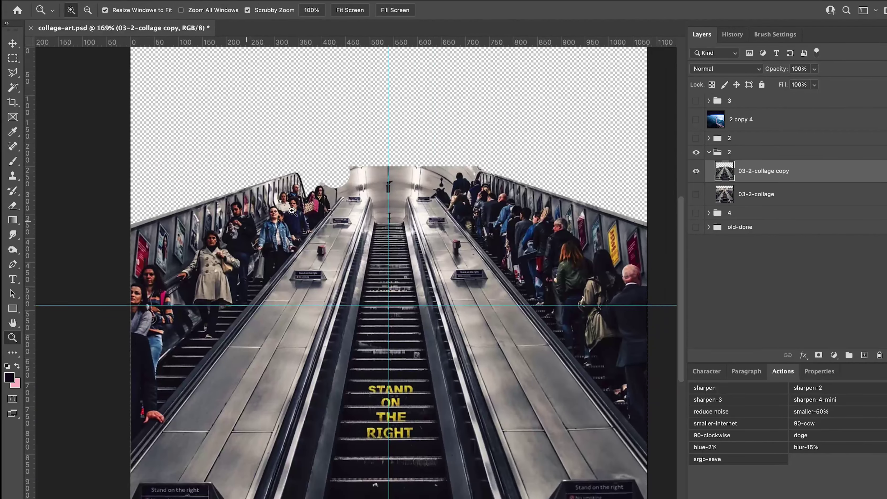
pyautogui.moveTo(332, 192)
pyautogui.mouseDown()
pyautogui.moveTo(436, 192)
pyautogui.moveTo(415, 194)
pyautogui.mouseUp()
pyautogui.press('space')
pyautogui.moveTo(544, 222)
pyautogui.mouseDown()
pyautogui.moveTo(396, 221)
pyautogui.moveTo(391, 243)
pyautogui.moveTo(419, 243)
pyautogui.moveTo(397, 229)
pyautogui.moveTo(367, 258)
pyautogui.moveTo(347, 235)
pyautogui.moveTo(266, 245)
pyautogui.mouseUp()
pyautogui.press('e')
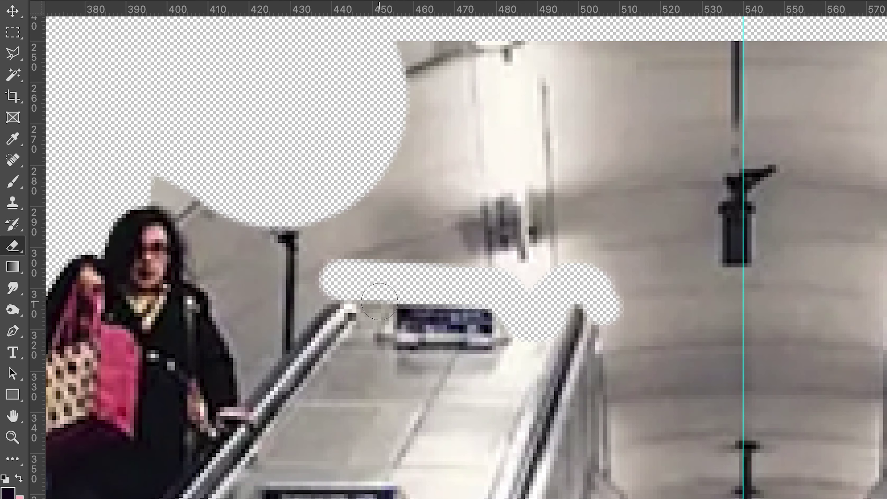
# Step: Outline the sign's edge, handrail and dark-haired woman with the Polygonal Lasso and delete the background between and above them
pyautogui.press('l')
pyautogui.click(394, 302)
pyautogui.click(380, 327)
pyautogui.click(361, 327)
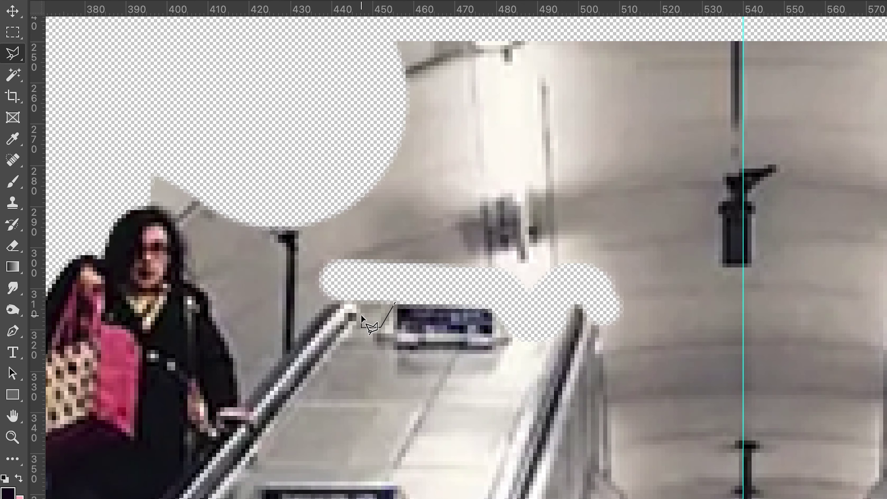
pyautogui.click(345, 304)
pyautogui.click(324, 308)
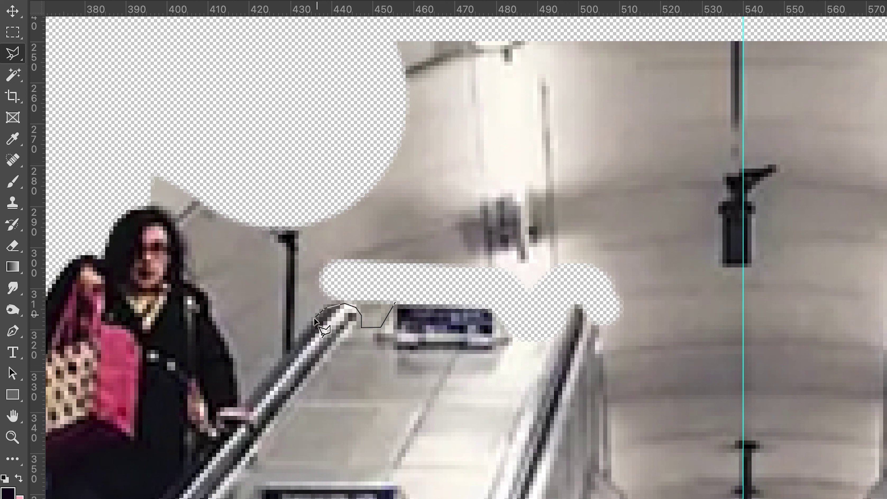
pyautogui.click(243, 404)
pyautogui.click(219, 329)
pyautogui.click(209, 316)
pyautogui.click(206, 295)
pyautogui.click(184, 282)
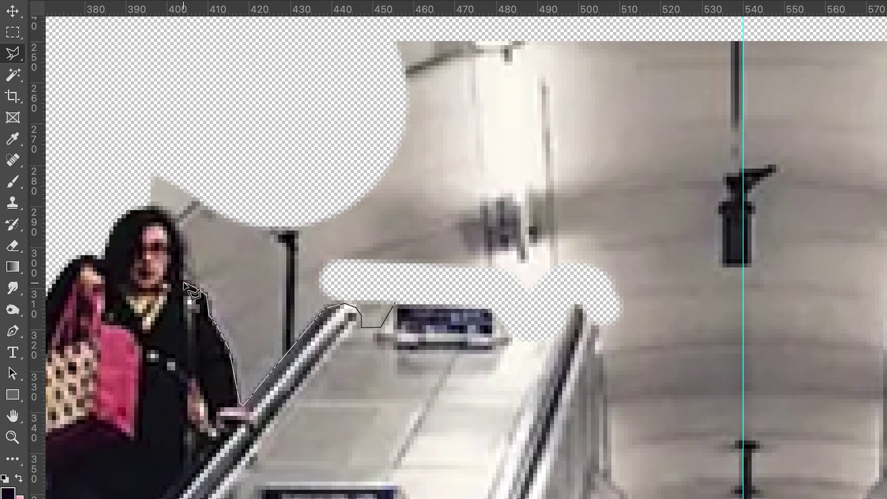
pyautogui.click(163, 211)
pyautogui.click(148, 209)
pyautogui.click(114, 171)
pyautogui.click(239, 101)
pyautogui.doubleClick(376, 99)
pyautogui.press('BackSpace')
pyautogui.press('super+d')
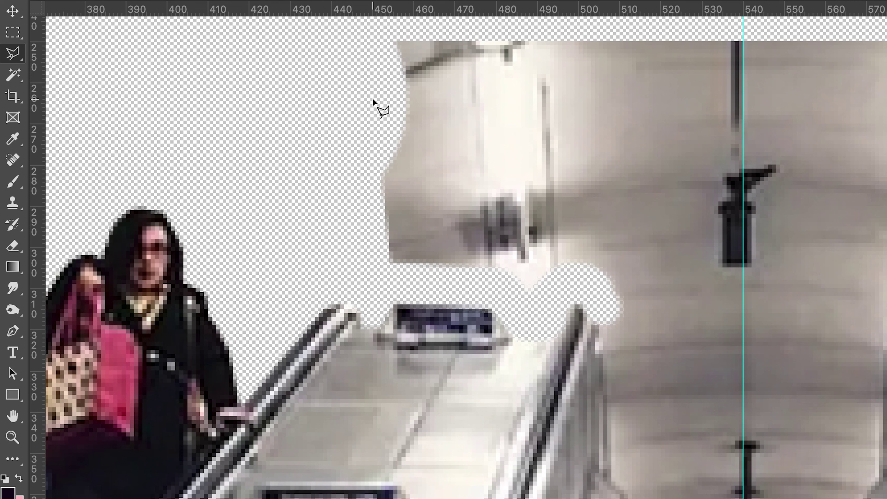
# Step: Select the lower end of the left wall between the balding man and the pink bags with the Polygonal Lasso and delete it
pyautogui.moveTo(129, 277); pyautogui.dragTo(672, 217)
pyautogui.press('l')
pyautogui.click(579, 243)
pyautogui.click(565, 260)
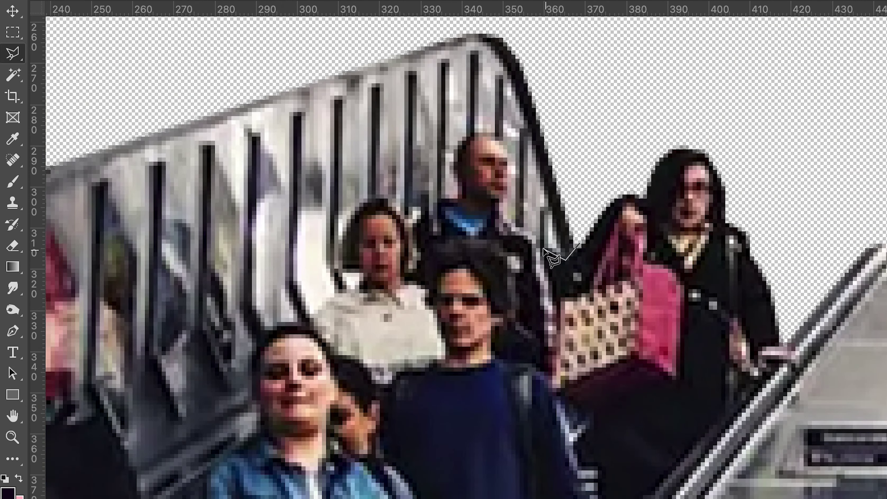
pyautogui.click(537, 245)
pyautogui.click(533, 235)
pyautogui.click(499, 208)
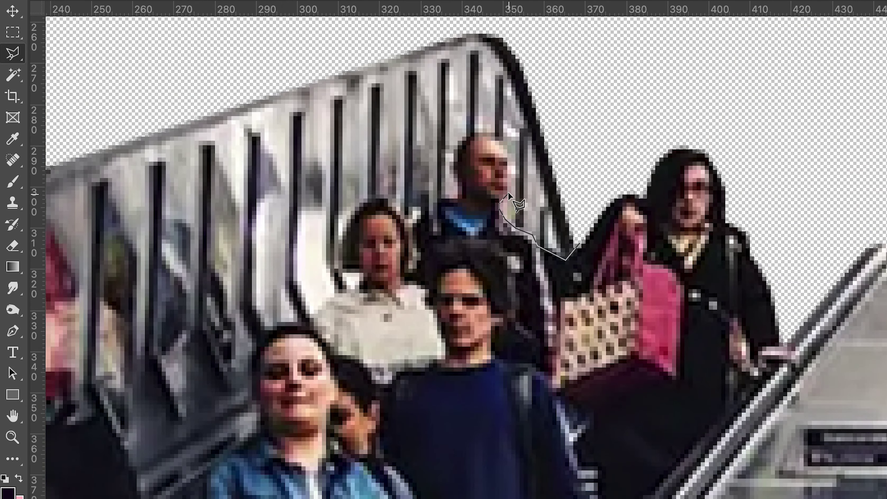
pyautogui.click(508, 193)
pyautogui.doubleClick(566, 161)
pyautogui.press('BackSpace')
pyautogui.press('super+d')
# Step: Start a Polygonal Lasso outline around the cream-shirted woman's hair and shoulder, continuing around the head of the denim-jacketed woman
pyautogui.click(415, 232)
pyautogui.click(421, 254)
pyautogui.click(421, 252)
pyautogui.click(408, 272)
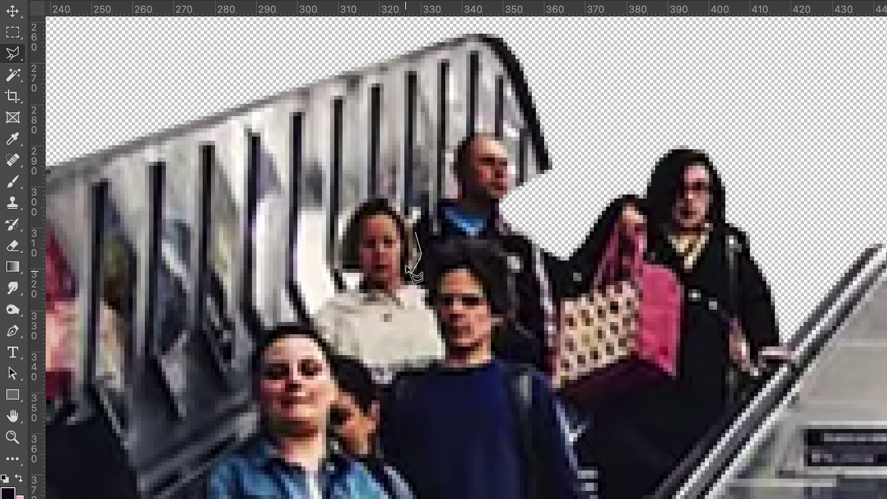
pyautogui.click(406, 238)
pyautogui.click(396, 213)
pyautogui.click(386, 202)
pyautogui.click(369, 202)
pyautogui.click(352, 213)
pyautogui.click(346, 228)
pyautogui.click(343, 269)
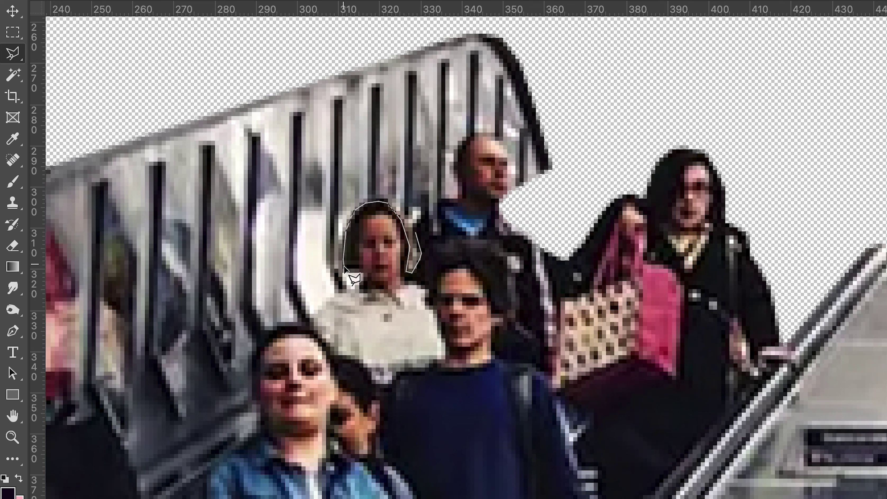
pyautogui.click(363, 272)
pyautogui.click(356, 292)
pyautogui.click(342, 293)
pyautogui.moveTo(314, 316)
pyautogui.mouseDown()
pyautogui.moveTo(263, 334)
pyautogui.moveTo(253, 393)
pyautogui.mouseUp()
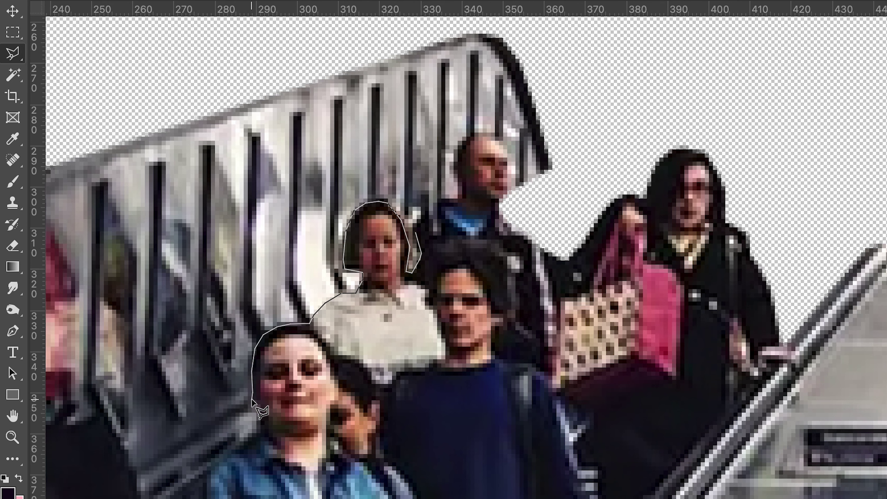
# Step: Continue the Polygonal Lasso outline down the handrail and around the shoulder and head of the man in the black sweater
pyautogui.click(134, 472)
pyautogui.hscroll(-6, 164, 350)
pyautogui.scroll(-2, 164, 350)
pyautogui.hscroll(-2, 156, 336)
pyautogui.scroll(-1, 156, 336)
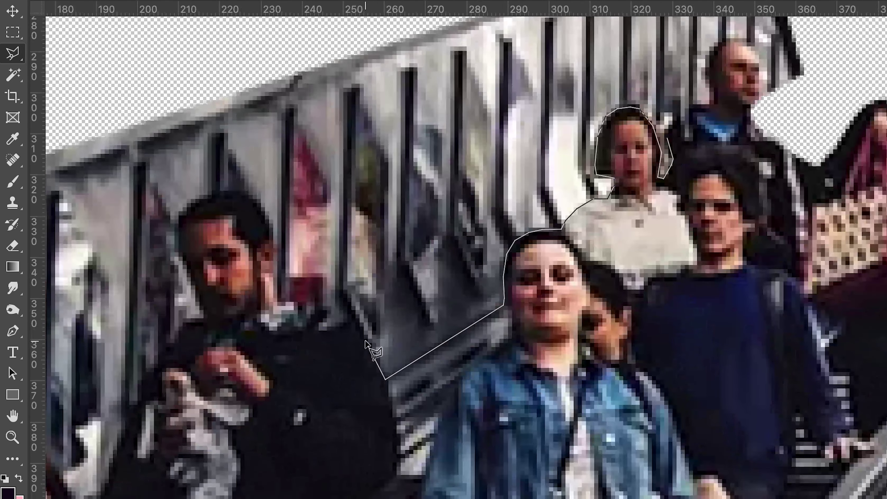
pyautogui.click(365, 341)
pyautogui.click(342, 317)
pyautogui.click(320, 309)
pyautogui.click(294, 307)
pyautogui.click(278, 305)
pyautogui.moveTo(273, 282)
pyautogui.mouseDown()
pyautogui.moveTo(264, 212)
pyautogui.moveTo(229, 184)
pyautogui.mouseUp()
pyautogui.click(229, 195)
pyautogui.scroll(3, 176, 22)
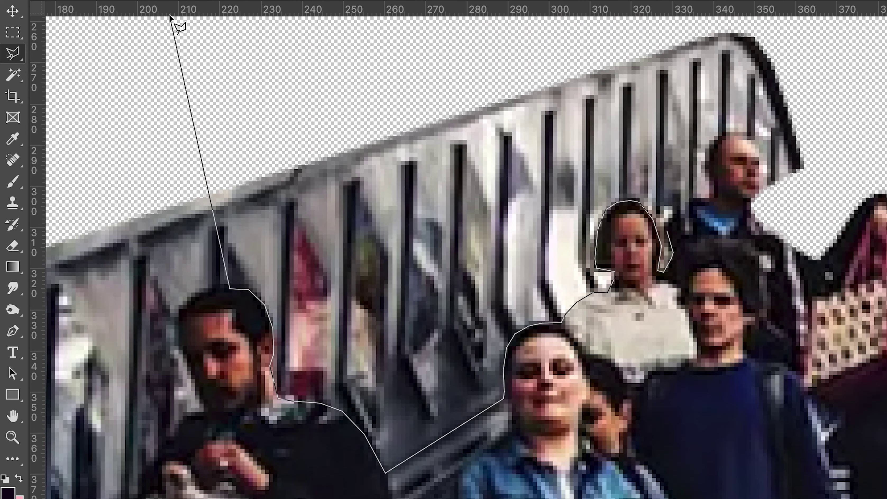
# Step: Carry the outline through the empty area above the left wall and down past the wall's upper end beside the balding man
pyautogui.click(169, 117)
pyautogui.click(449, 49)
pyautogui.scroll(1, 450, 49)
pyautogui.click(658, 41)
pyautogui.click(831, 34)
pyautogui.click(811, 246)
pyautogui.click(764, 246)
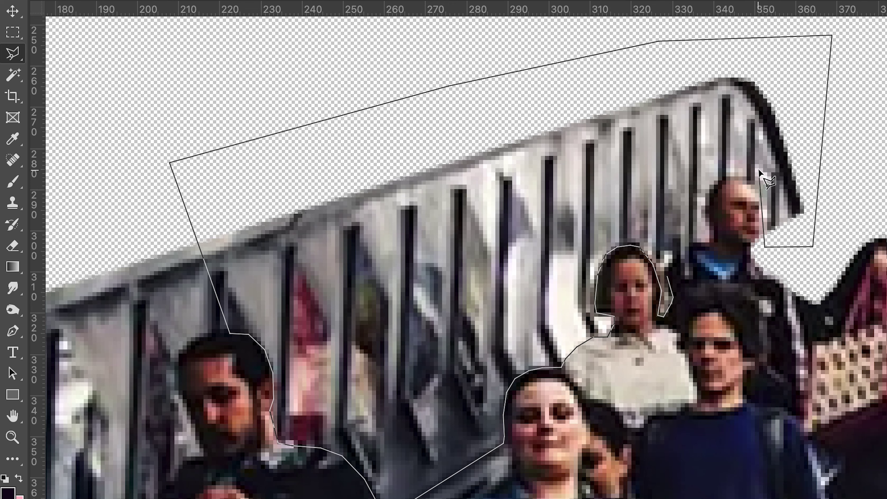
# Step: Close the outline around the balding man's head and collar and delete the enclosed section of the left wall
pyautogui.click(758, 169)
pyautogui.click(708, 161)
pyautogui.click(709, 193)
pyautogui.click(704, 207)
pyautogui.click(705, 219)
pyautogui.click(710, 225)
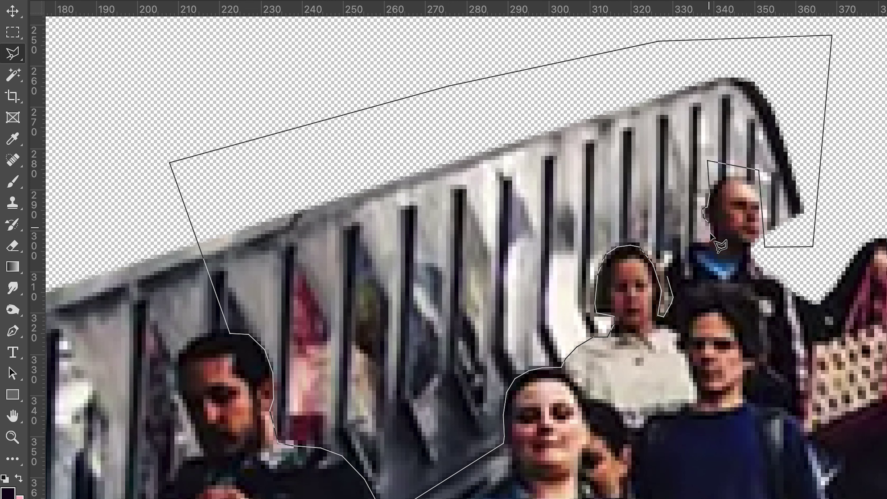
pyautogui.click(712, 243)
pyautogui.click(690, 246)
pyautogui.doubleClick(670, 264)
pyautogui.press('Delete')
# Step: Clear the selection and erase the leftover wall scraps directly above the balding man's head
pyautogui.press('e')
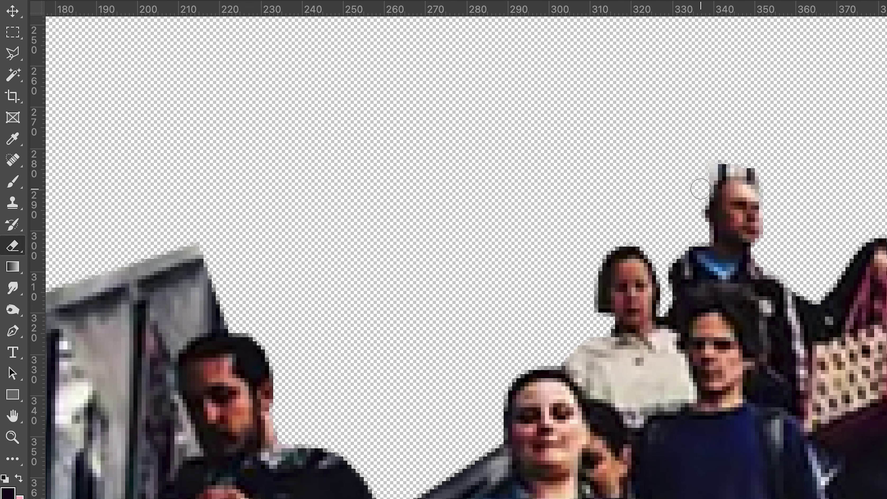
pyautogui.moveTo(702, 190)
pyautogui.mouseDown()
pyautogui.moveTo(717, 167)
pyautogui.moveTo(765, 183)
pyautogui.mouseUp()
pyautogui.hscroll(-10, 765, 178)
pyautogui.scroll(-4, 764, 178)
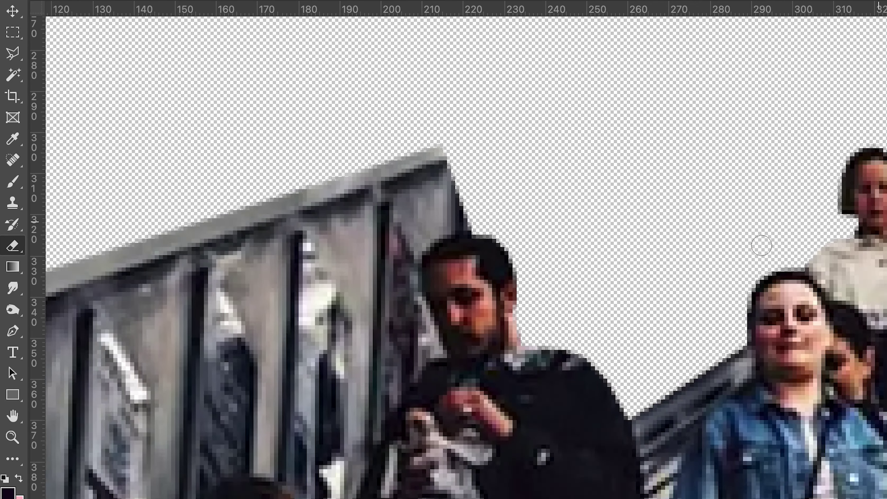
pyautogui.press('Delete')
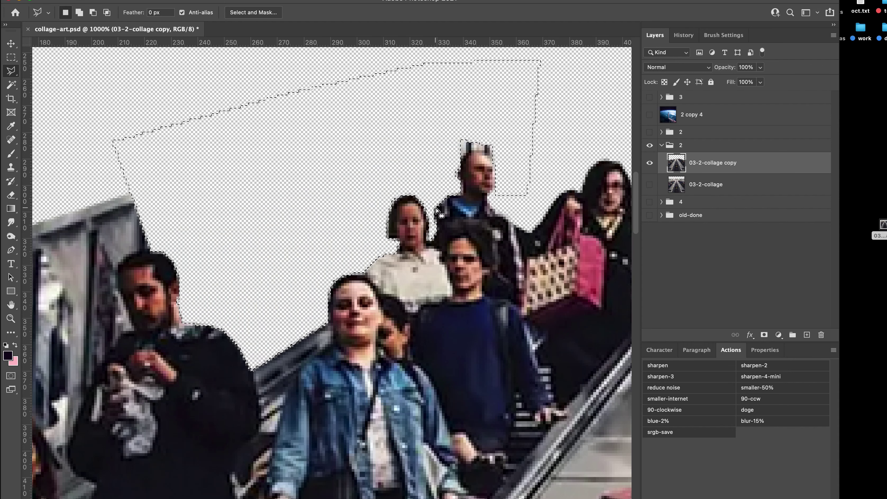
pyautogui.press('super+d')
pyautogui.press('e')
pyautogui.moveTo(461, 159); pyautogui.dragTo(473, 142)
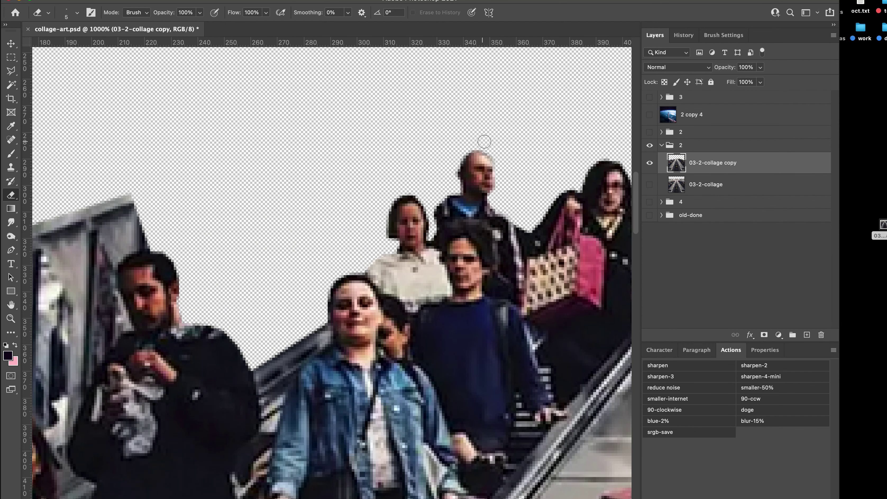
# Step: Start a Polygonal Lasso outline around the black-sweatered man's head, running above the remaining left wall and beyond the photo's left edge
pyautogui.hscroll(-10, 493, 194)
pyautogui.scroll(-4, 494, 194)
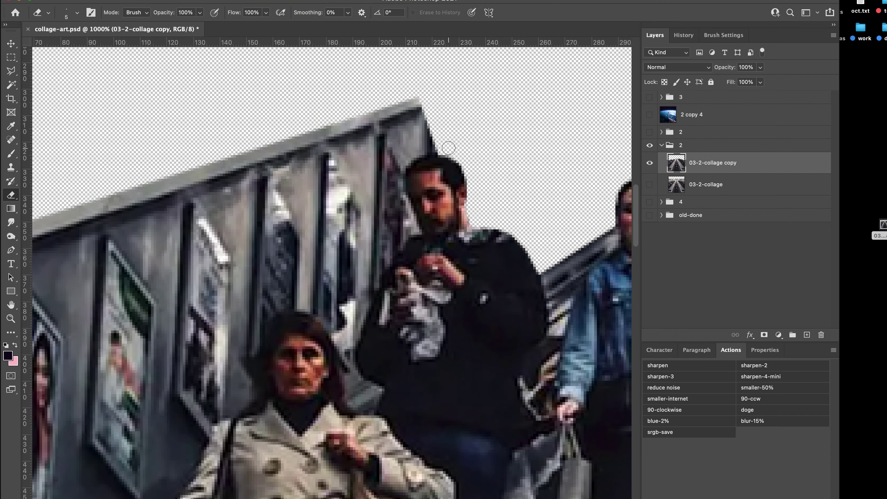
pyautogui.hscroll(-4, 489, 143)
pyautogui.scroll(-2, 489, 143)
pyautogui.press('l')
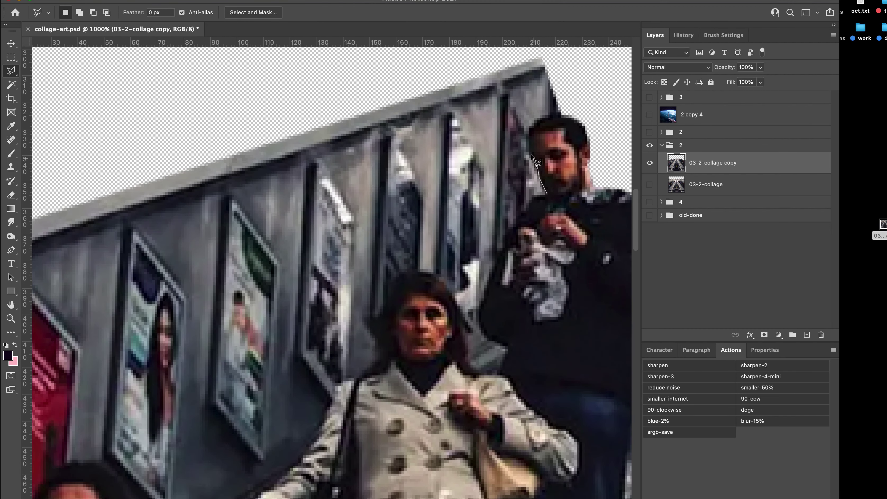
pyautogui.scroll(4, 559, 52)
pyautogui.click(548, 152)
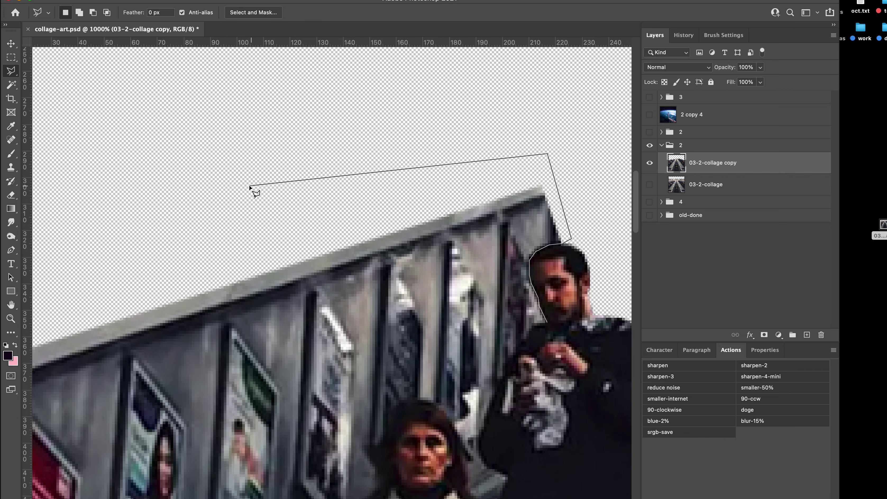
pyautogui.click(251, 188)
pyautogui.click(90, 275)
pyautogui.hscroll(-15, 90, 274)
pyautogui.click(364, 378)
pyautogui.click(450, 470)
# Step: Complete the outline around the two lower women, the handrail and the trench-coated woman up to the black-sweatered man, and delete the wall
pyautogui.hscroll(10, 449, 470)
pyautogui.click(110, 418)
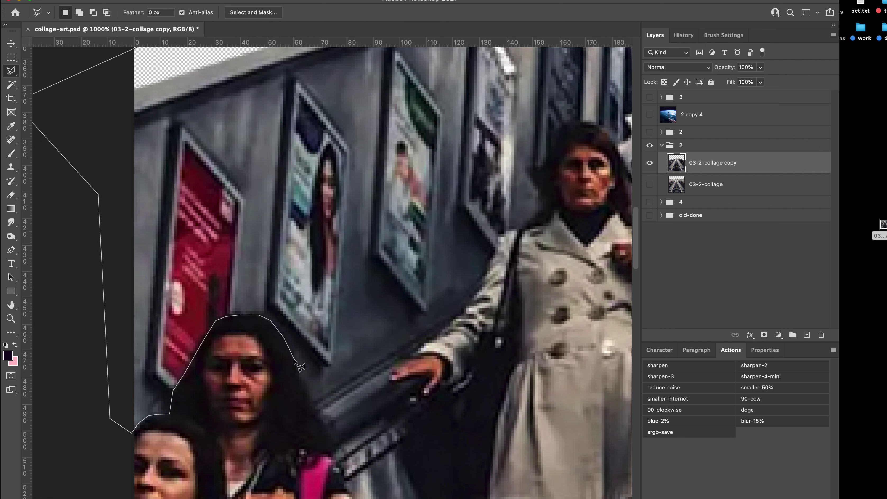
pyautogui.click(318, 413)
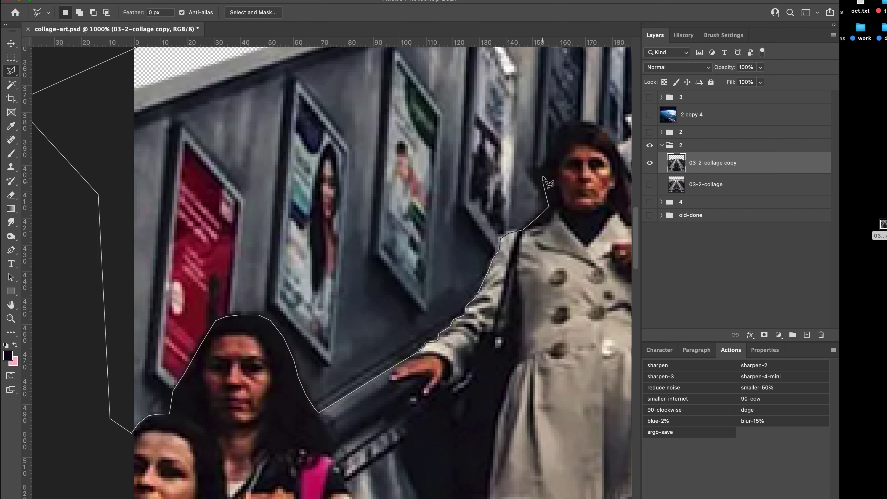
pyautogui.moveTo(561, 130); pyautogui.dragTo(378, 220)
pyautogui.click(413, 182)
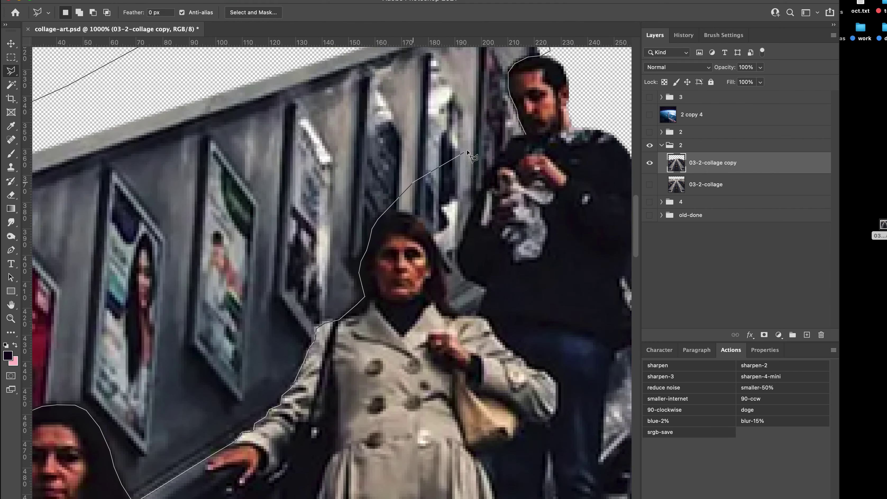
pyautogui.doubleClick(485, 140)
pyautogui.press('super+x')
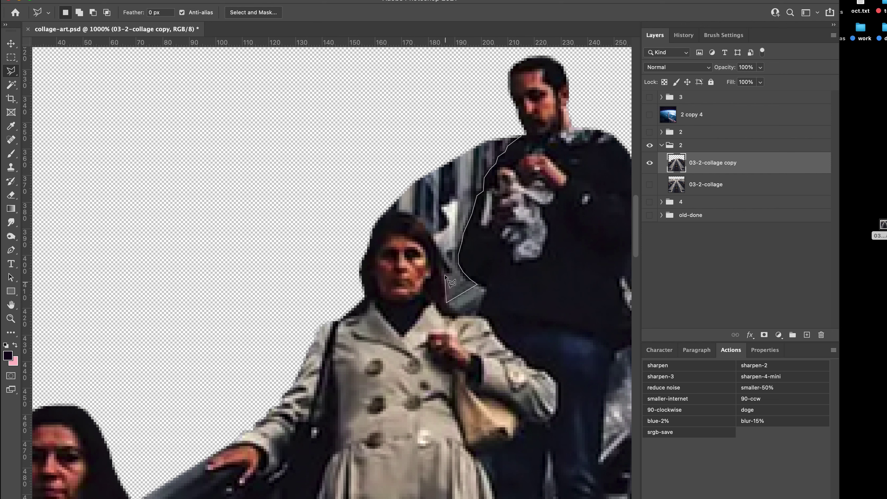
# Step: Select the wall remnant between the trench-coated woman and the man in black, delete it and erase the leftover edges
pyautogui.click(365, 145)
pyautogui.doubleClick(412, 93)
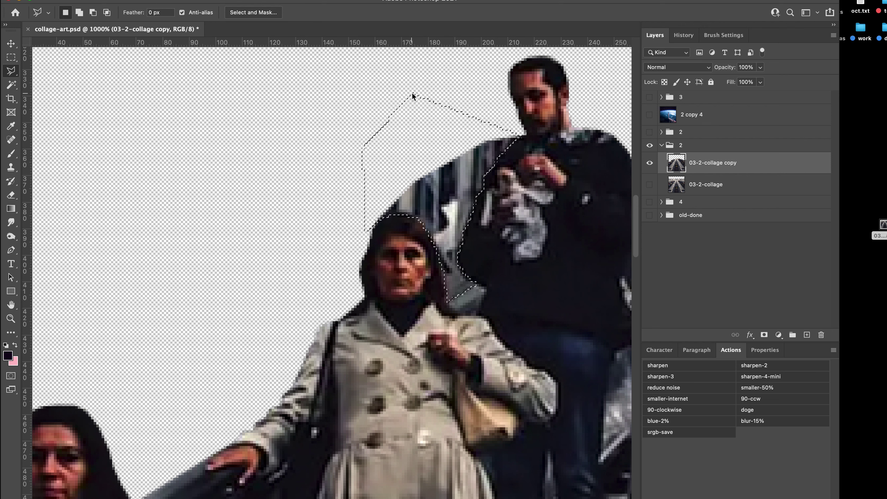
pyautogui.press('super+x')
pyautogui.press('e')
pyautogui.moveTo(424, 218)
pyautogui.mouseDown()
pyautogui.moveTo(416, 208)
pyautogui.moveTo(370, 216)
pyautogui.moveTo(316, 251)
pyautogui.moveTo(287, 205)
pyautogui.mouseUp()
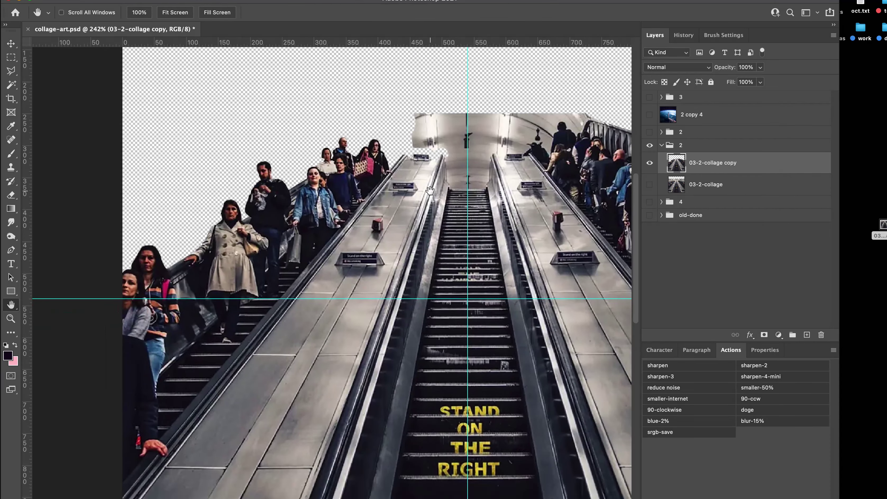
# Step: Examine the cut-out edges around the two women at the photo's left edge
pyautogui.press('super+space')
pyautogui.moveTo(117, 260); pyautogui.dragTo(192, 323)
pyautogui.moveTo(180, 329)
pyautogui.mouseDown()
pyautogui.moveTo(177, 312)
pyautogui.moveTo(207, 253)
pyautogui.mouseUp()
pyautogui.press('super+z')
pyautogui.press('z')
pyautogui.scroll(-8, 250, 229)
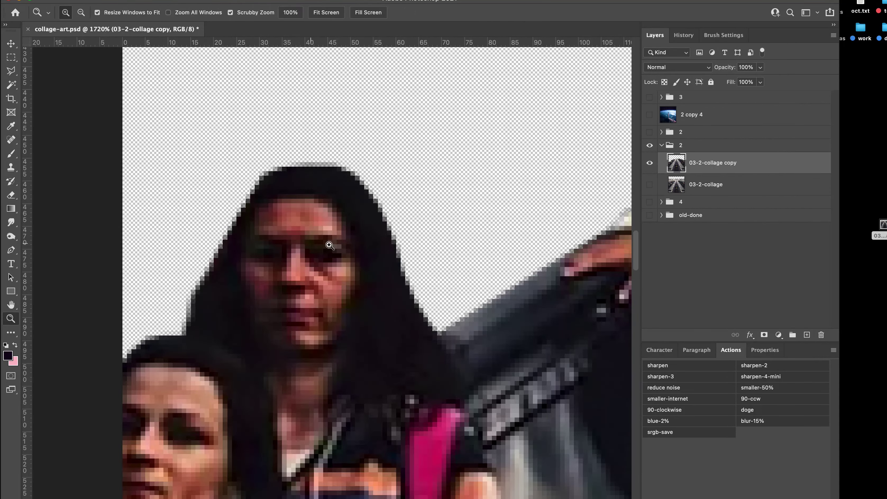
pyautogui.scroll(5, 406, 184)
# Step: Outline the handrails, signs and top of the central escalator with the Polygonal Lasso and delete the ceiling and end wall above them
pyautogui.press('l')
pyautogui.scroll(-5, 406, 183)
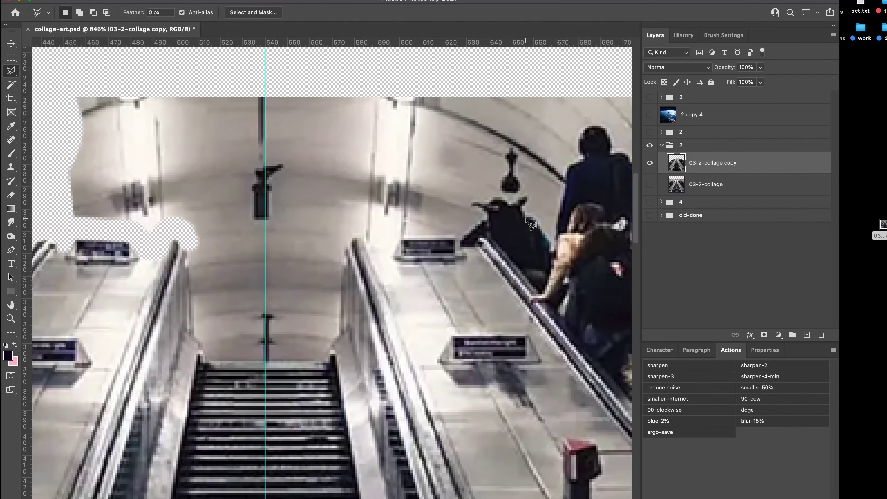
pyautogui.scroll(5, 437, 182)
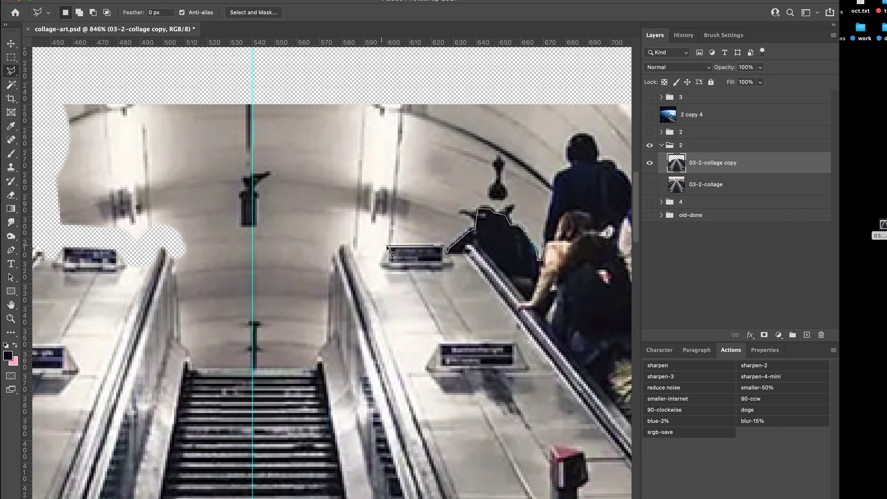
pyautogui.click(330, 255)
pyautogui.click(316, 368)
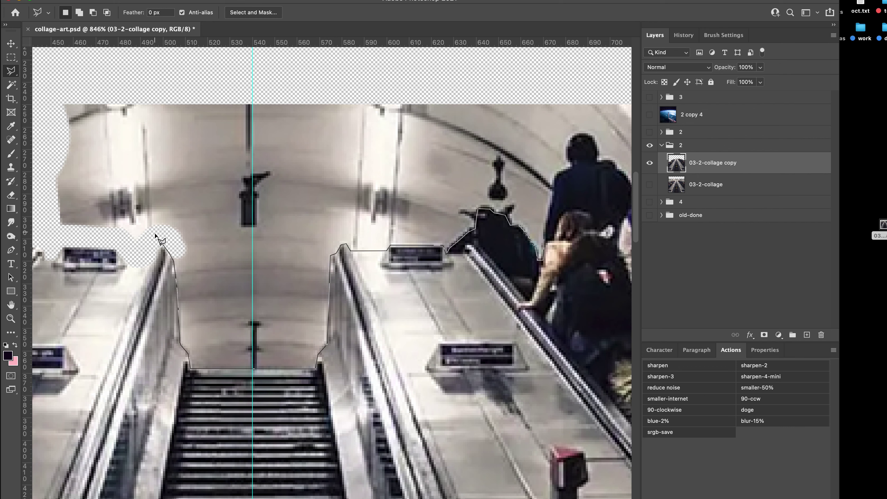
pyautogui.click(44, 59)
pyautogui.click(524, 61)
pyautogui.press('Delete')
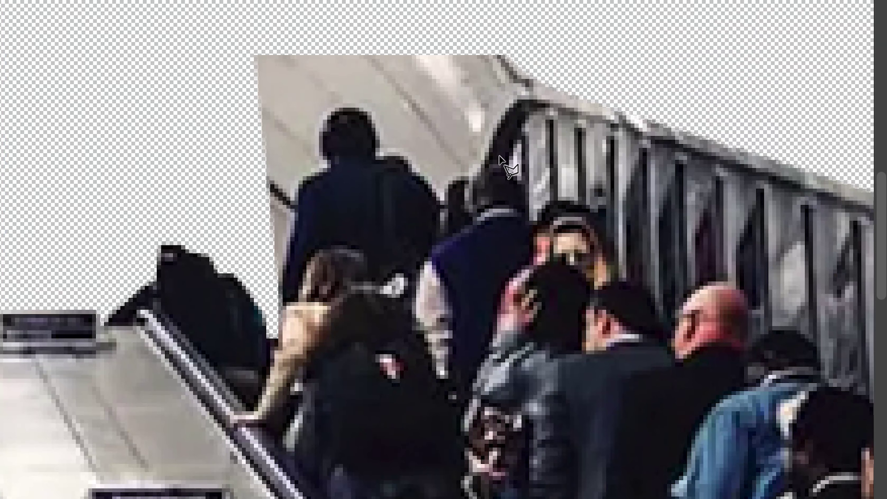
# Step: Start a Polygonal Lasso outline from the beige-jacketed woman along the right-hand handrail, enclosing the dark figure, and around above the remaining ceiling
pyautogui.click(283, 282)
pyautogui.click(285, 306)
pyautogui.click(280, 332)
pyautogui.click(282, 350)
pyautogui.click(272, 356)
pyautogui.click(162, 311)
pyautogui.click(141, 310)
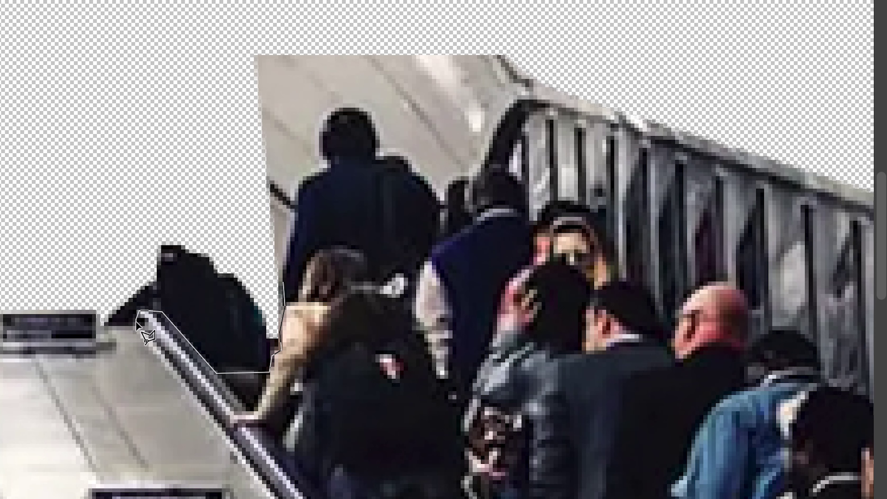
pyautogui.click(100, 324)
pyautogui.click(98, 298)
pyautogui.scroll(2, 105, 245)
pyautogui.click(131, 111)
pyautogui.click(224, 35)
pyautogui.click(532, 64)
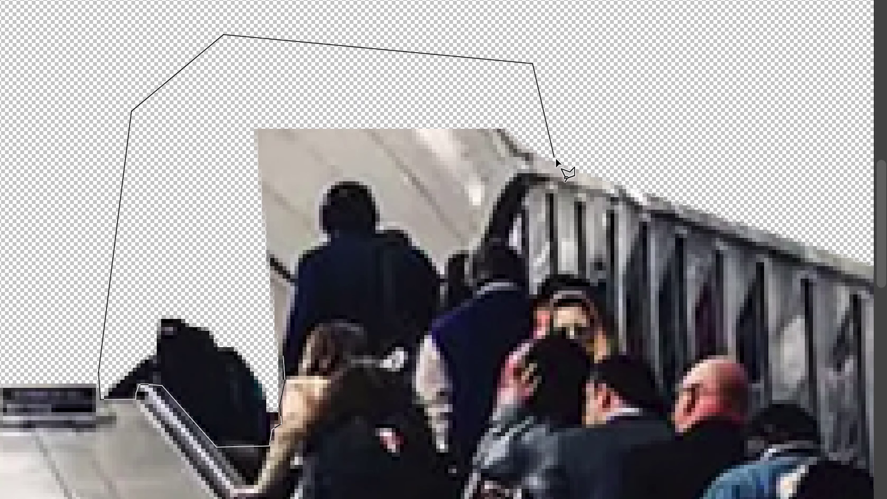
# Step: Complete the outline around the sunglasses-wearing woman, the varsity-jacketed man and the man in navy, and delete the enclosed ceiling, wall and dark figure
pyautogui.click(560, 164)
pyautogui.click(556, 275)
pyautogui.click(543, 280)
pyautogui.click(541, 287)
pyautogui.click(536, 295)
pyautogui.click(527, 294)
pyautogui.click(521, 282)
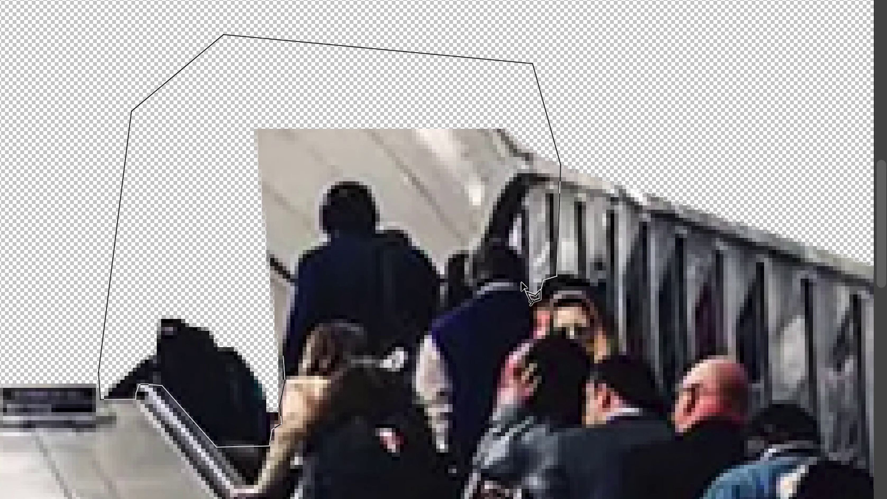
pyautogui.click(522, 263)
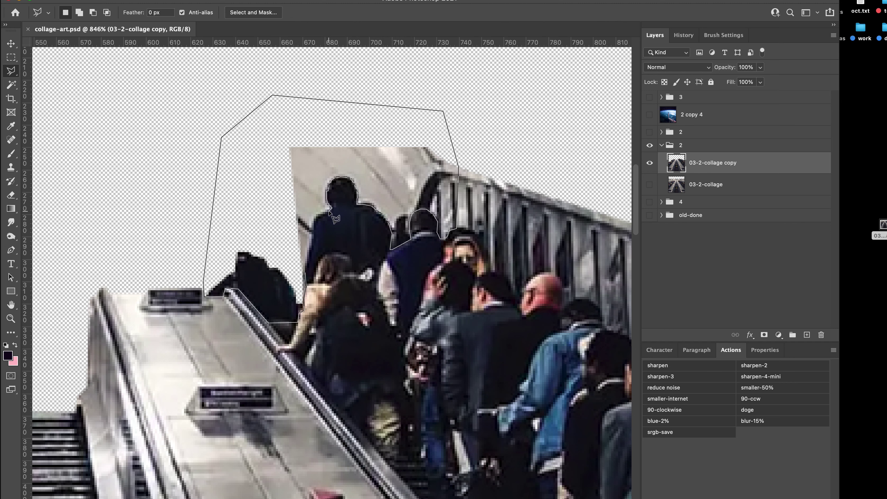
pyautogui.press('Delete')
# Step: Save the collage document
pyautogui.moveTo(308, 263); pyautogui.dragTo(146, 217)
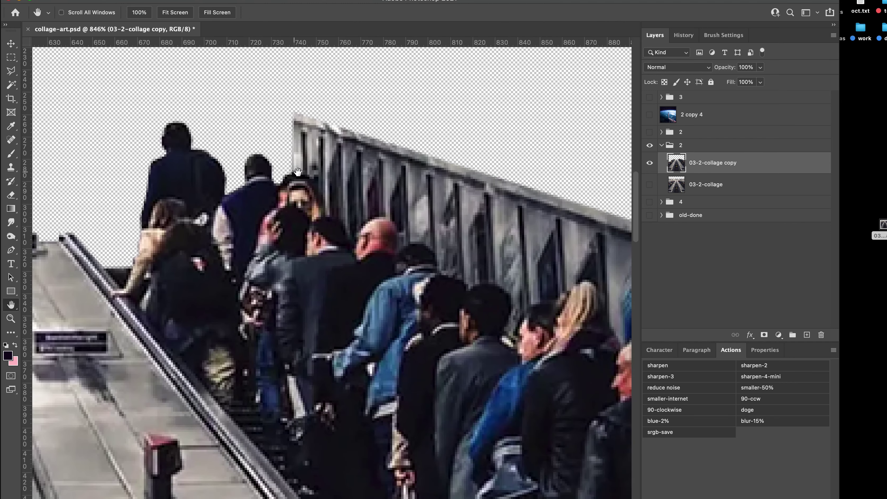
pyautogui.moveTo(388, 214); pyautogui.dragTo(316, 204)
pyautogui.press('super+s')
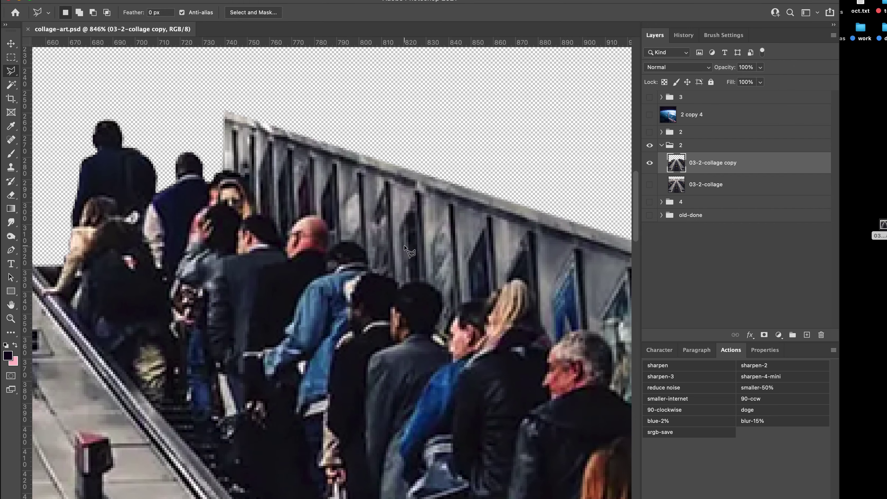
# Step: Select the lower right wall above the bald man, long-haired woman and grey-haired man with the Polygonal Lasso, delete it and deselect
pyautogui.hscroll(15, 405, 248)
pyautogui.scroll(-7, 405, 248)
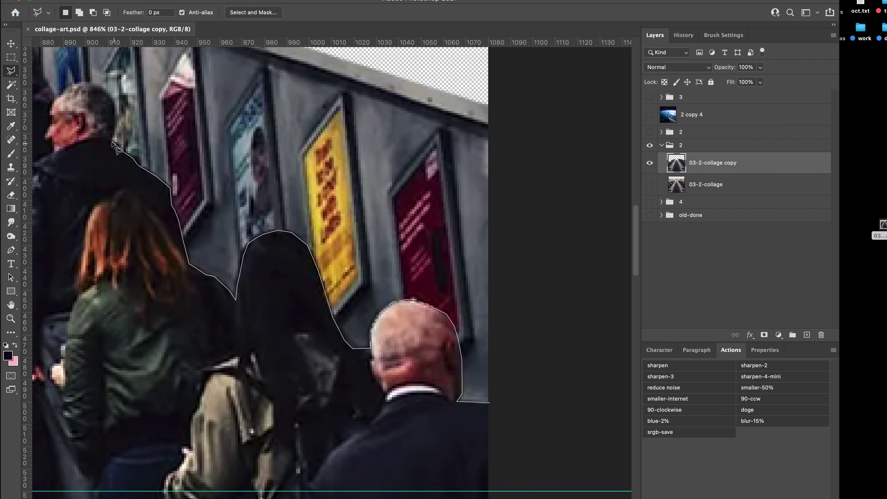
pyautogui.click(97, 85)
pyautogui.scroll(10, 349, 275)
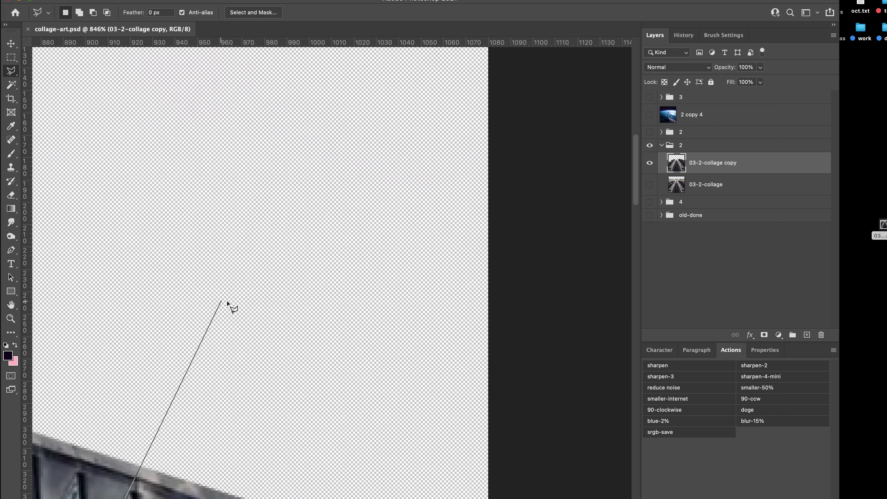
pyautogui.click(221, 302)
pyautogui.doubleClick(577, 350)
pyautogui.press('Delete')
pyautogui.press('super+d')
# Step: Clean up the edge around the bald man and cut away the dark patch between him and the long-haired woman
pyautogui.moveTo(258, 489); pyautogui.dragTo(424, 139)
pyautogui.press('e')
pyautogui.scroll(-5, 330, 260)
pyautogui.hscroll(5, 330, 260)
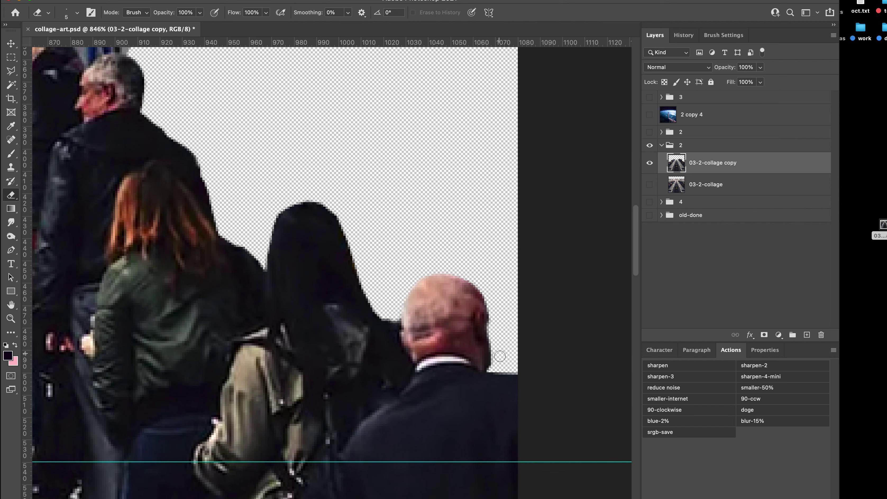
pyautogui.hscroll(-5, 500, 355)
pyautogui.scroll(3, 500, 356)
pyautogui.moveTo(446, 294); pyautogui.dragTo(325, 182)
pyautogui.press('l')
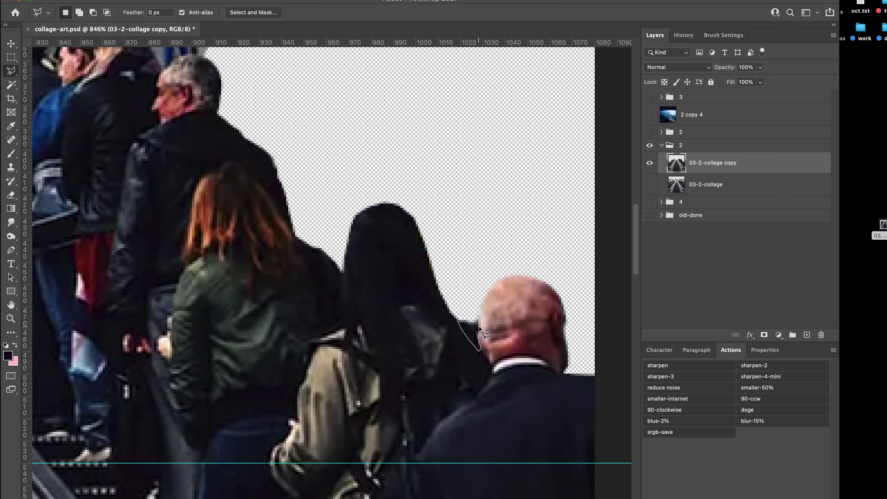
pyautogui.press('Delete')
pyautogui.press('super+d')
# Step: Erase a narrow band of the right wall along the queue's heads, from the blonde woman up to the woman in sunglasses
pyautogui.moveTo(354, 210); pyautogui.dragTo(704, 457)
pyautogui.press('e')
pyautogui.moveTo(503, 289)
pyautogui.mouseDown()
pyautogui.moveTo(479, 249)
pyautogui.moveTo(405, 273)
pyautogui.moveTo(390, 253)
pyautogui.moveTo(351, 244)
pyautogui.mouseUp()
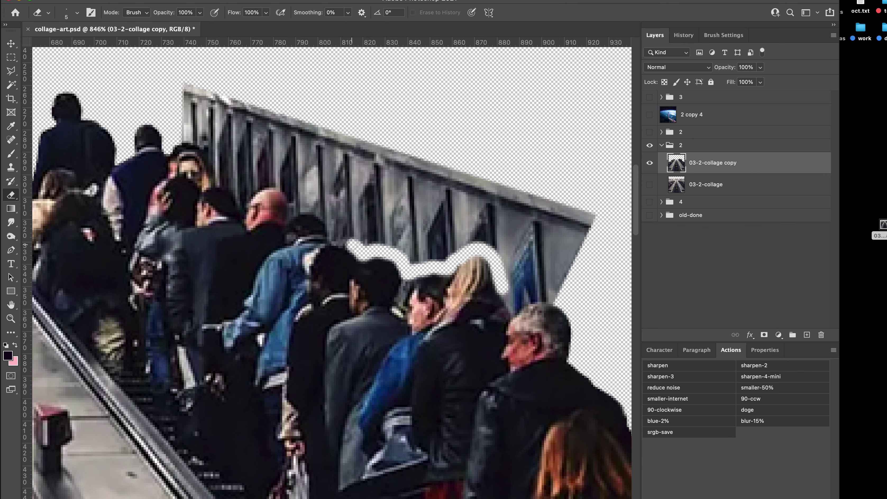
pyautogui.press('super+z')
pyautogui.click(111, 0)
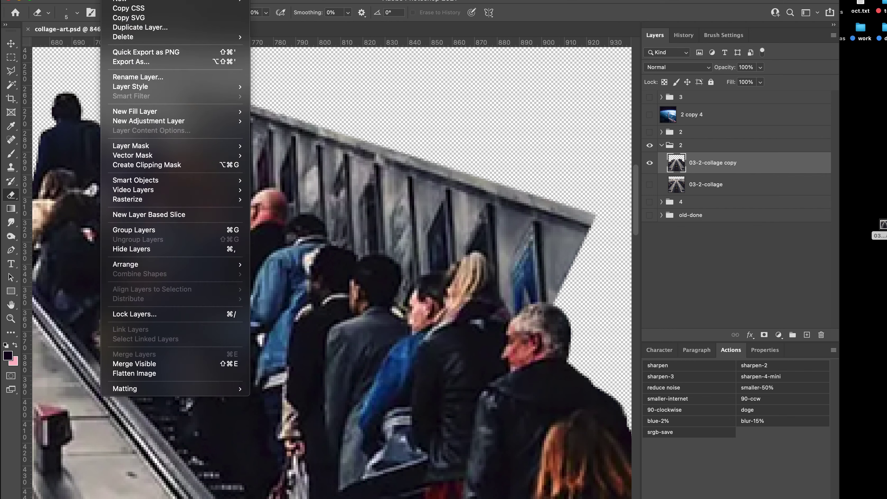
pyautogui.click(66, 8)
pyautogui.moveTo(333, 228)
pyautogui.mouseDown()
pyautogui.moveTo(321, 211)
pyautogui.moveTo(295, 209)
pyautogui.moveTo(275, 184)
pyautogui.moveTo(245, 202)
pyautogui.moveTo(214, 183)
pyautogui.moveTo(204, 153)
pyautogui.moveTo(187, 144)
pyautogui.mouseUp()
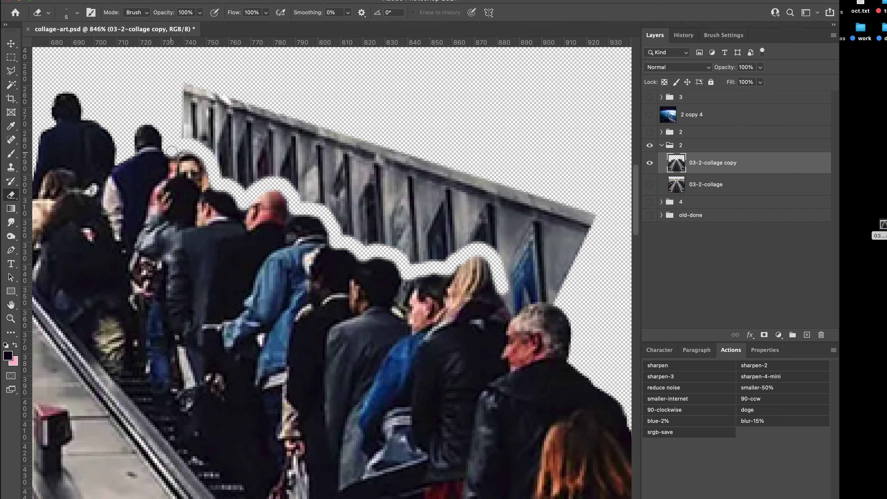
# Step: Cut away the small patch beside the dark-haired man and the remaining right wall with the Polygonal Lasso, and deselect
pyautogui.press('l')
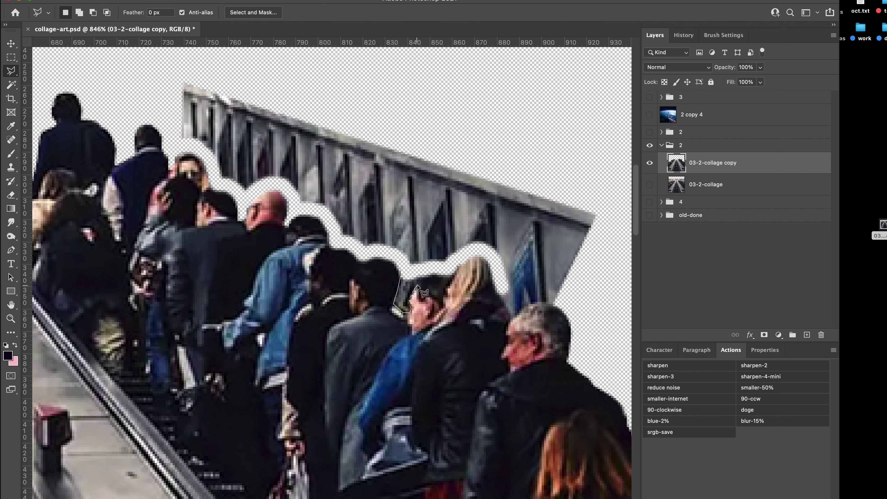
pyautogui.press('Delete')
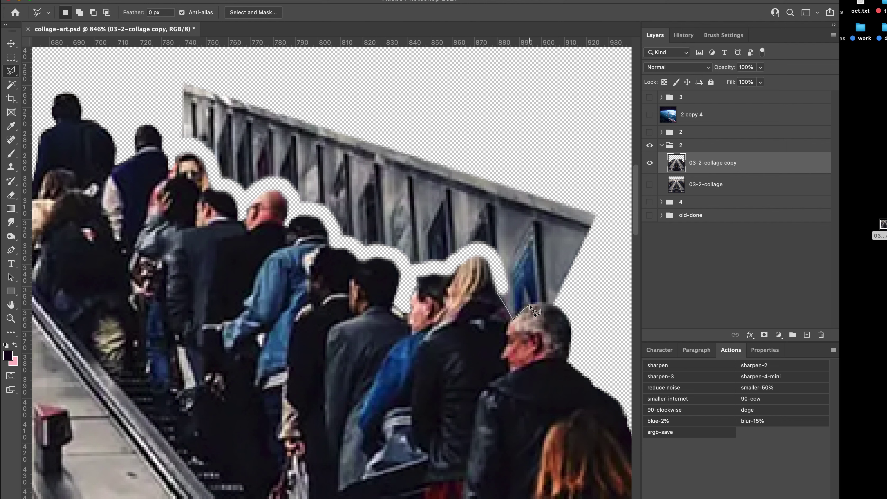
pyautogui.click(614, 206)
pyautogui.click(340, 74)
pyautogui.click(158, 73)
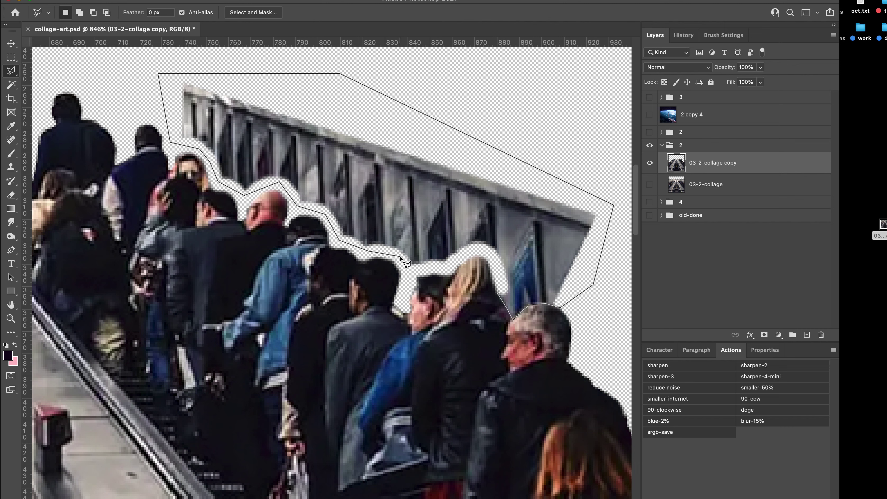
pyautogui.click(493, 256)
pyautogui.press('Delete')
pyautogui.hotkey('ctrl', 'd')
pyautogui.press('e')
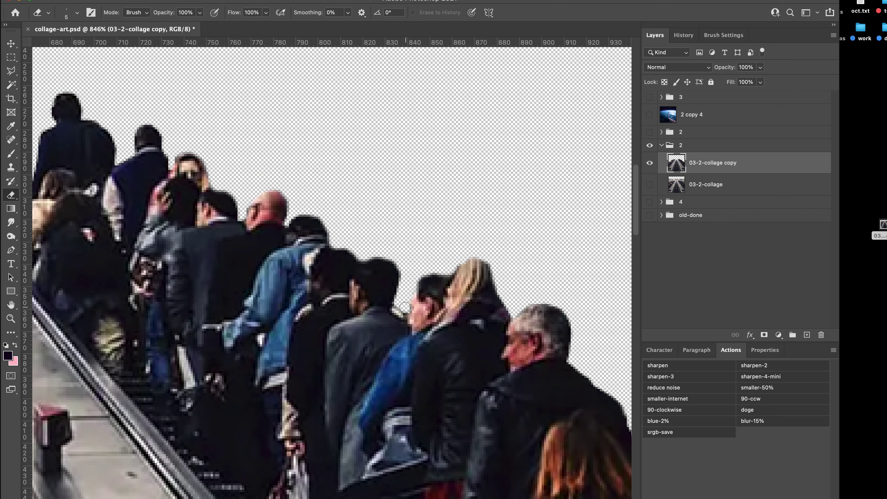
# Step: Start a text box over STAND on the escalator steps and sample the painted yellow lettering as the text colour
pyautogui.press('z')
pyautogui.moveTo(398, 310); pyautogui.dragTo(316, 301)
pyautogui.press('c')
pyautogui.click(400, 255)
pyautogui.press('v')
pyautogui.press('z')
pyautogui.moveTo(329, 344)
pyautogui.mouseDown()
pyautogui.moveTo(400, 337)
pyautogui.moveTo(402, 257)
pyautogui.mouseUp()
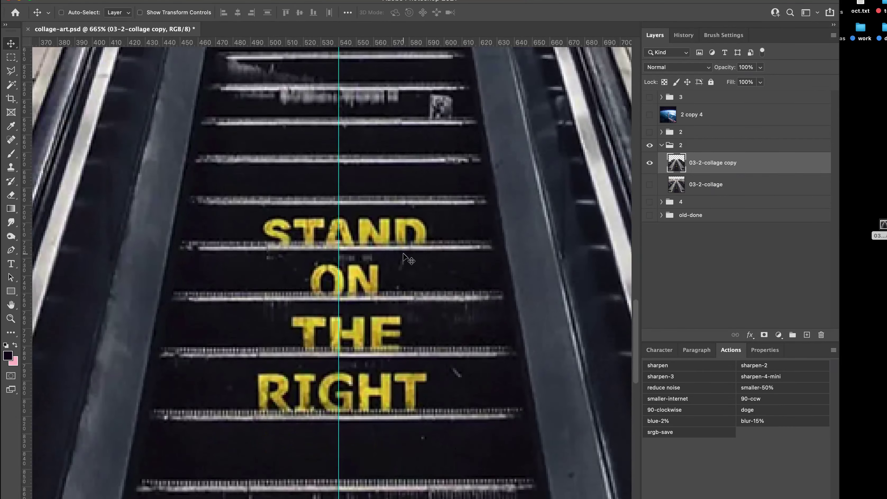
pyautogui.press('b')
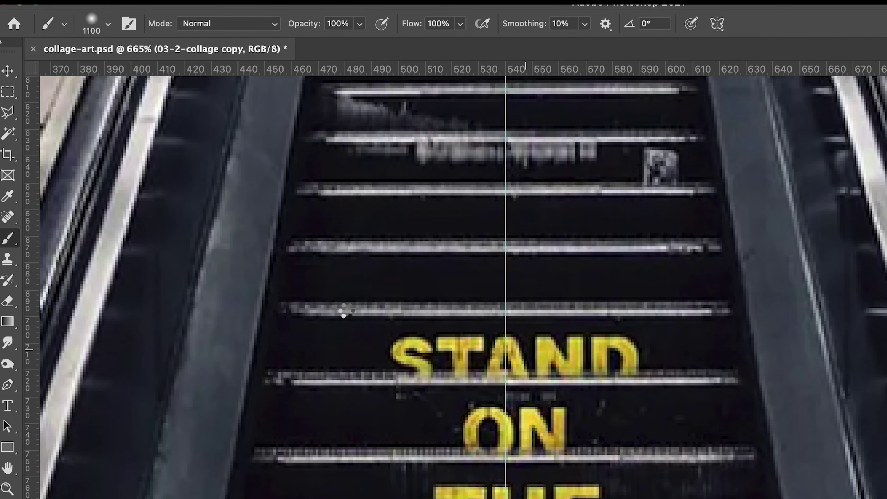
pyautogui.press('t')
pyautogui.moveTo(318, 309)
pyautogui.mouseDown()
pyautogui.moveTo(665, 387)
pyautogui.moveTo(688, 383)
pyautogui.mouseUp()
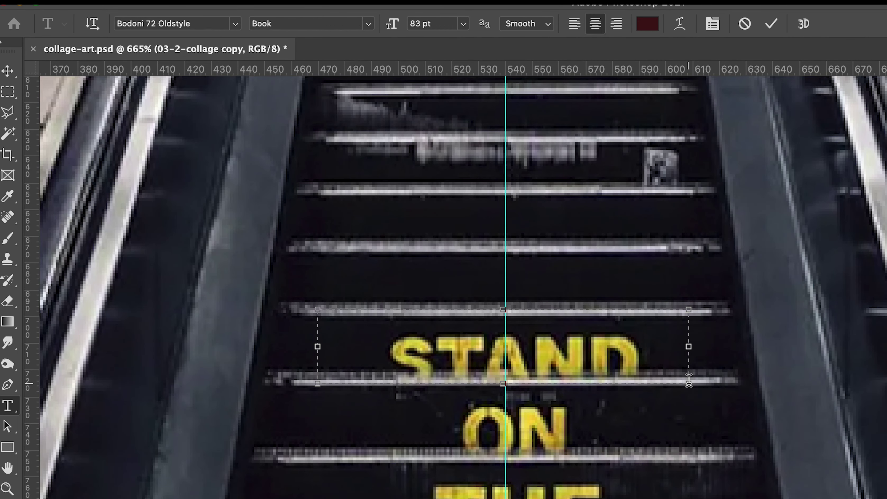
pyautogui.click(647, 24)
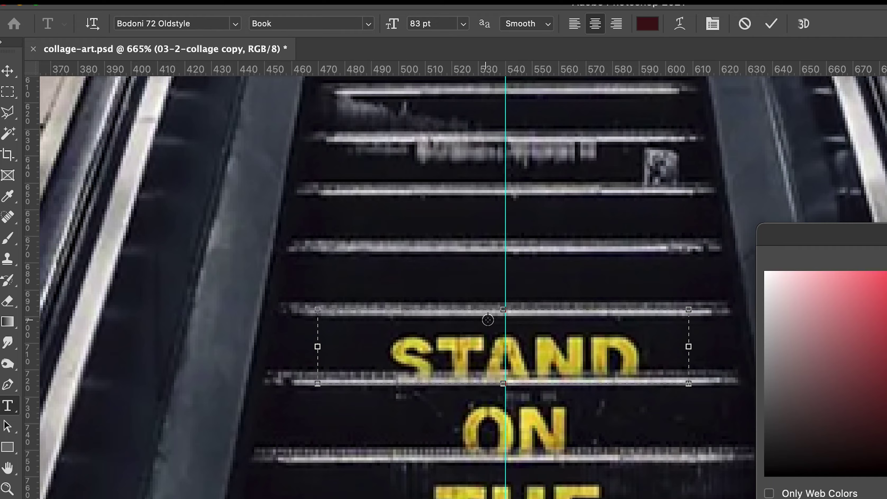
pyautogui.click(476, 344)
pyautogui.press('Return')
# Step: Set the font to Arial Black and enter STAIRWAY in the text box over STAND
pyautogui.click(185, 25)
pyautogui.write('ari')
pyautogui.press('Return')
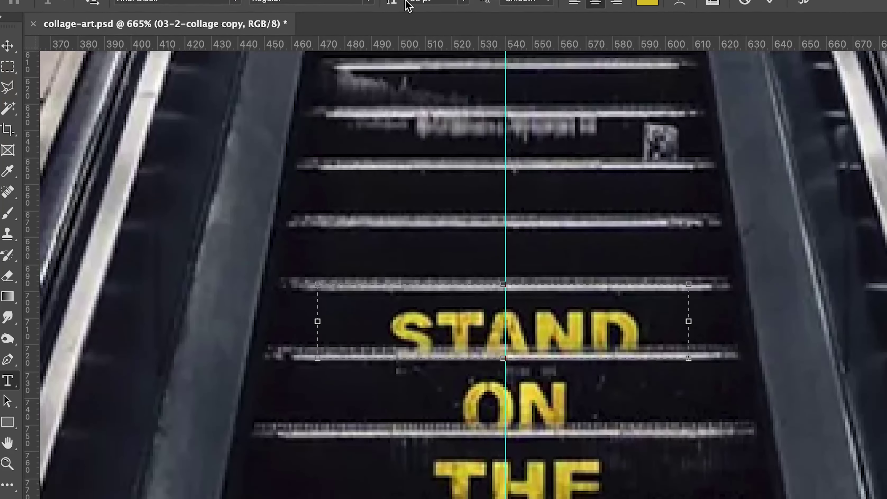
pyautogui.write('STAIRWA')
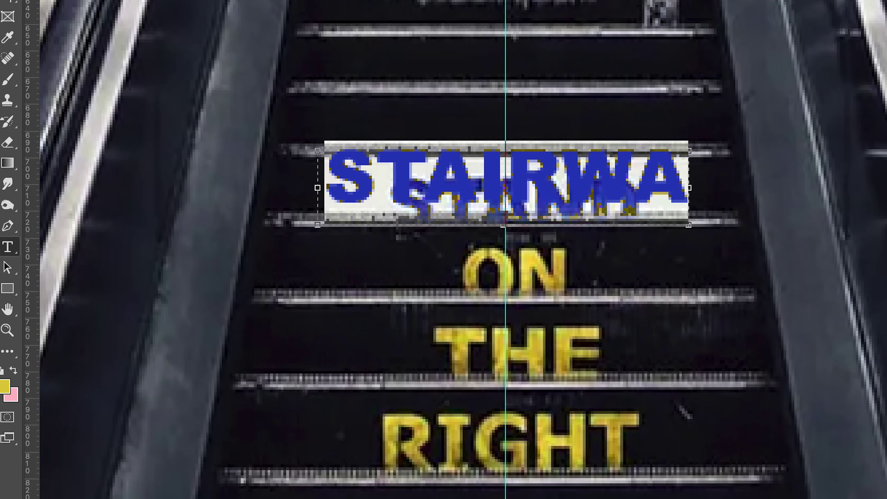
pyautogui.write('Y')
pyautogui.hotkey('ctrl', 'Return')
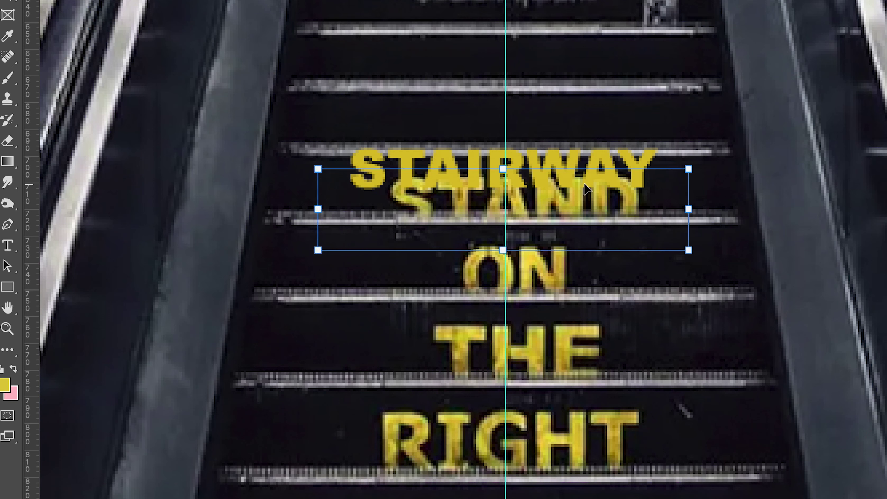
# Step: Duplicate the STAIRWAY text onto the step with ON, change the copy to TO and nudge the lettering into place
pyautogui.moveTo(584, 184); pyautogui.dragTo(583, 246)
pyautogui.press('b')
pyautogui.press('t')
pyautogui.doubleClick(548, 269)
pyautogui.write('TO')
pyautogui.hotkey('ctrl', 'Return')
pyautogui.press('v')
pyautogui.press('Down')
pyautogui.press('Down')
pyautogui.press('Down')
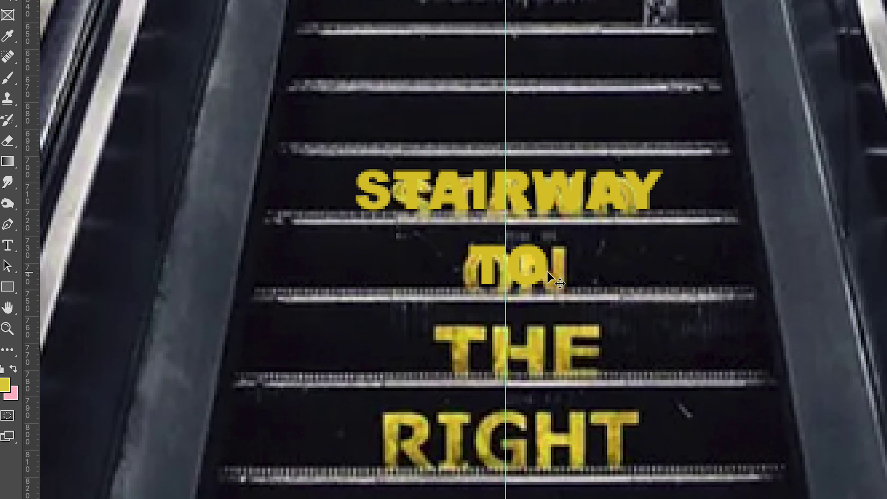
# Step: Duplicate the TO text onto the step with THE and change the copy to HEAVEN
pyautogui.moveTo(530, 274); pyautogui.dragTo(529, 364)
pyautogui.press('t')
pyautogui.doubleClick(517, 360)
pyautogui.write('HEHEAVEN')
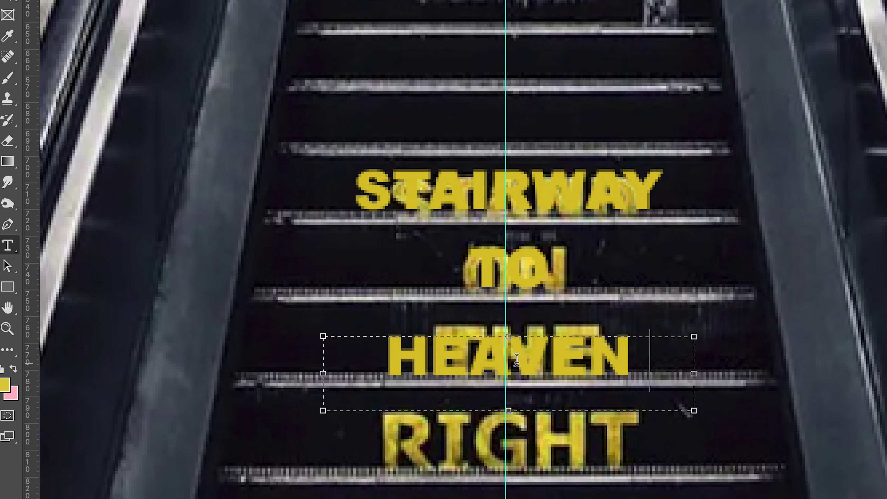
pyautogui.hotkey('ctrl', 'Return')
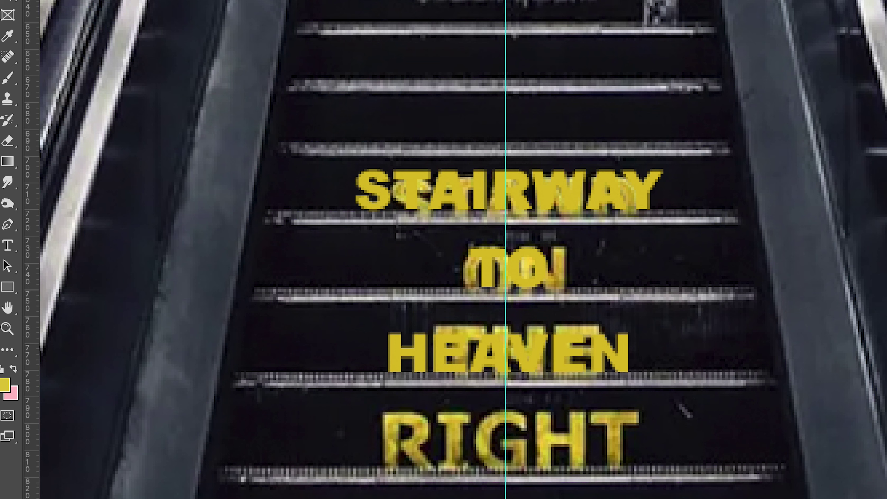
# Step: Remove the old STAND and ON lettering behind the new text with the Clone Stamp
pyautogui.press('s')
pyautogui.keyDown('alt'); pyautogui.click(326, 86); pyautogui.keyUp('alt')
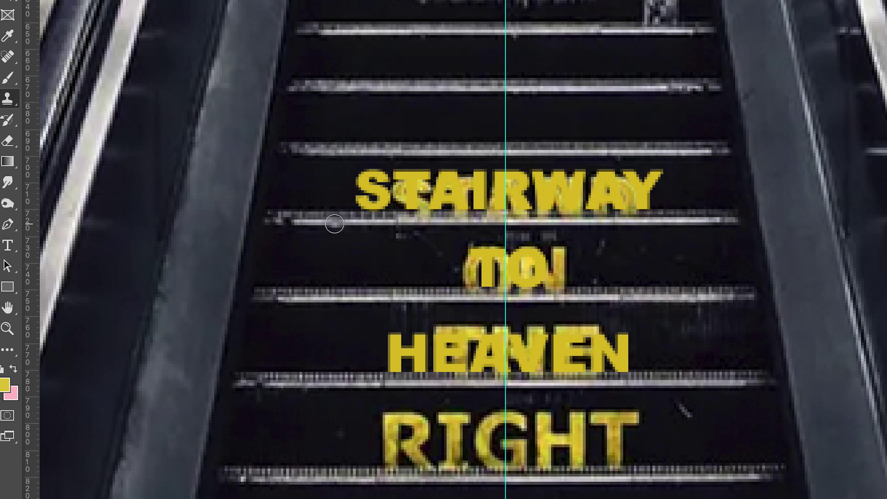
pyautogui.keyDown('alt'); pyautogui.click(343, 225); pyautogui.keyUp('alt')
pyautogui.moveTo(404, 227)
pyautogui.mouseDown()
pyautogui.moveTo(455, 252)
pyautogui.moveTo(481, 291)
pyautogui.moveTo(480, 277)
pyautogui.moveTo(538, 278)
pyautogui.moveTo(521, 254)
pyautogui.moveTo(562, 259)
pyautogui.mouseUp()
pyautogui.moveTo(339, 217)
pyautogui.mouseDown()
pyautogui.moveTo(563, 220)
pyautogui.moveTo(494, 195)
pyautogui.moveTo(356, 189)
pyautogui.mouseUp()
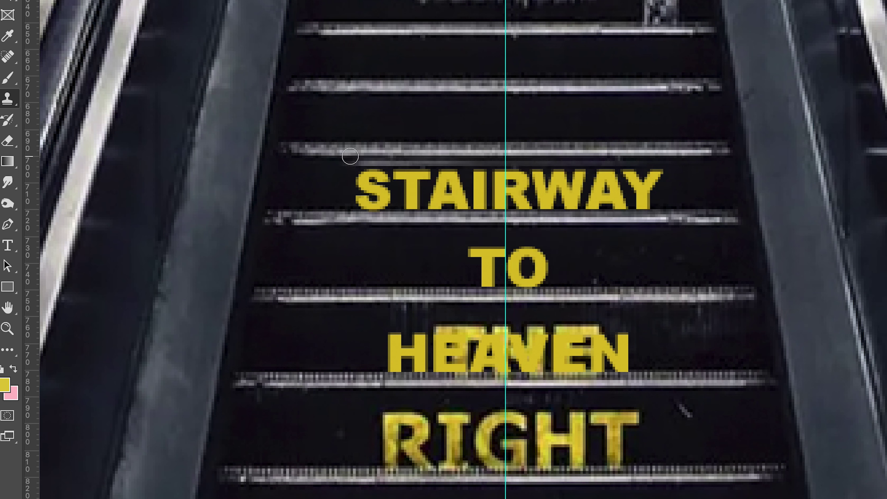
pyautogui.moveTo(350, 153)
pyautogui.mouseDown()
pyautogui.moveTo(521, 163)
pyautogui.moveTo(353, 168)
pyautogui.mouseUp()
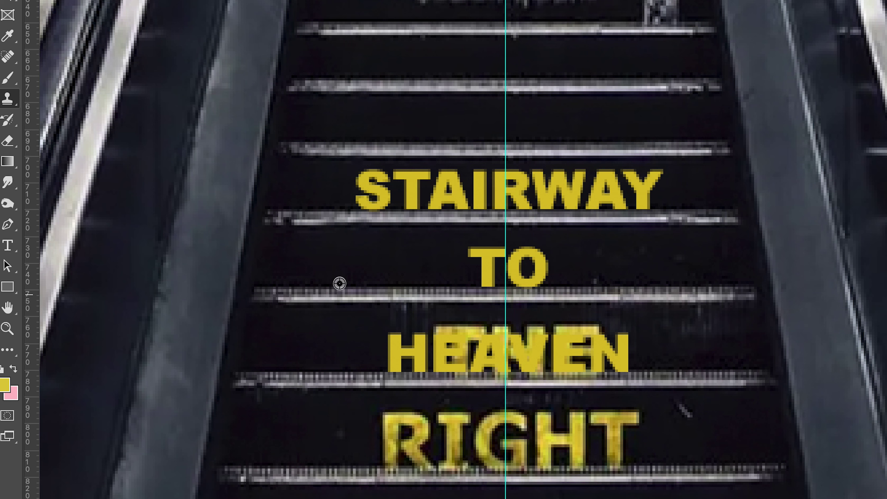
# Step: Clone out the old THE and RIGHT lettering and the small scratch on the step with RIGHT
pyautogui.moveTo(371, 418)
pyautogui.mouseDown()
pyautogui.moveTo(352, 388)
pyautogui.moveTo(495, 385)
pyautogui.moveTo(468, 344)
pyautogui.mouseUp()
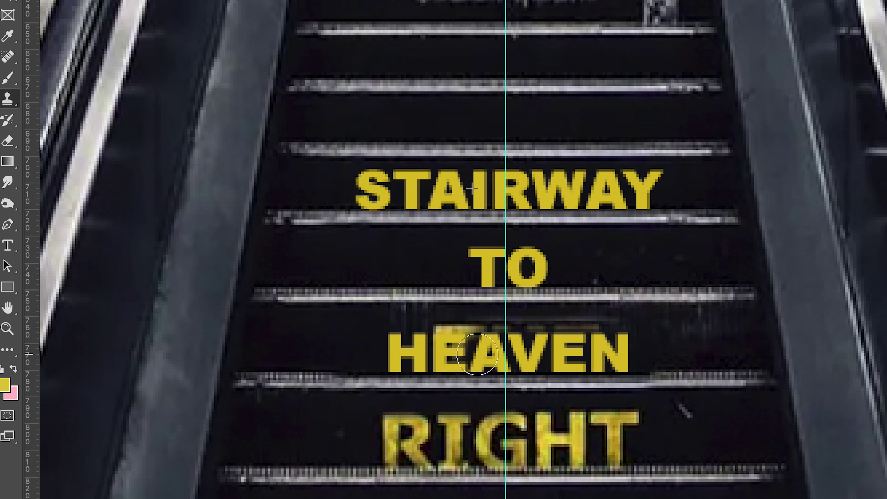
pyautogui.keyDown('alt'); pyautogui.click(340, 222); pyautogui.keyUp('alt')
pyautogui.moveTo(343, 301)
pyautogui.mouseDown()
pyautogui.moveTo(554, 320)
pyautogui.moveTo(528, 324)
pyautogui.moveTo(722, 330)
pyautogui.mouseUp()
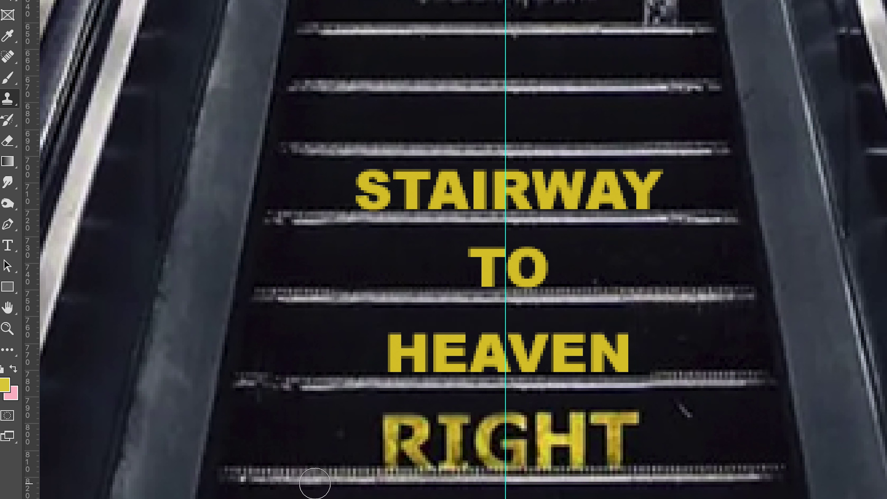
pyautogui.moveTo(317, 481)
pyautogui.mouseDown()
pyautogui.moveTo(574, 406)
pyautogui.moveTo(354, 430)
pyautogui.moveTo(639, 453)
pyautogui.mouseUp()
pyautogui.click(683, 418)
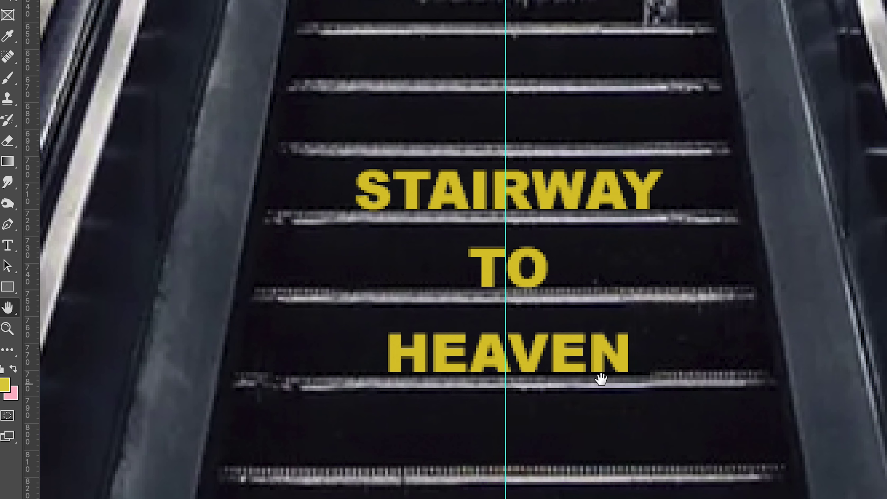
# Step: Clone out the white marks and streaks on the escalator steps below HEAVEN
pyautogui.scroll(-10, 600, 376)
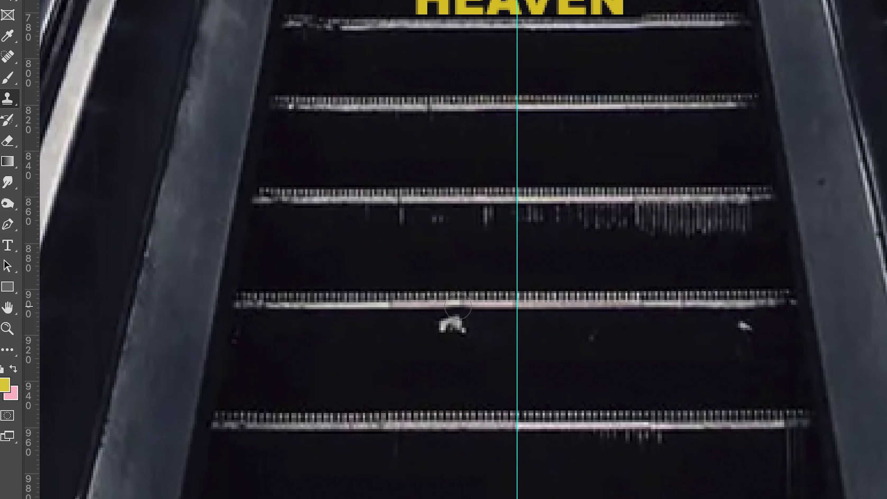
pyautogui.click(454, 325)
pyautogui.click(742, 328)
pyautogui.press('z')
pyautogui.moveTo(591, 360)
pyautogui.mouseDown()
pyautogui.moveTo(501, 357)
pyautogui.moveTo(671, 360)
pyautogui.mouseUp()
pyautogui.press('s')
pyautogui.keyDown('alt'); pyautogui.click(606, 108); pyautogui.keyUp('alt')
pyautogui.moveTo(772, 368)
pyautogui.mouseDown()
pyautogui.moveTo(778, 310)
pyautogui.moveTo(835, 316)
pyautogui.mouseUp()
pyautogui.keyDown('alt'); pyautogui.click(640, 113); pyautogui.keyUp('alt')
pyautogui.moveTo(765, 237); pyautogui.dragTo(728, 245)
# Step: Examine the STAIRWAY TO HEAVEN lettering in the whole picture and up close
pyautogui.press('z')
pyautogui.moveTo(681, 229); pyautogui.dragTo(485, 231)
pyautogui.press('s')
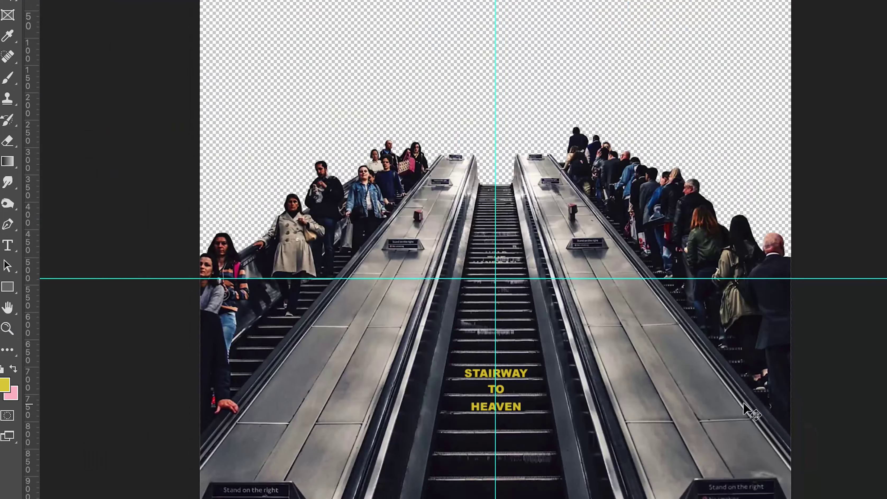
pyautogui.press('z')
pyautogui.moveTo(751, 410); pyautogui.dragTo(618, 373)
pyautogui.press('s')
pyautogui.press('z')
pyautogui.moveTo(503, 384); pyautogui.dragTo(624, 372)
pyautogui.press('v')
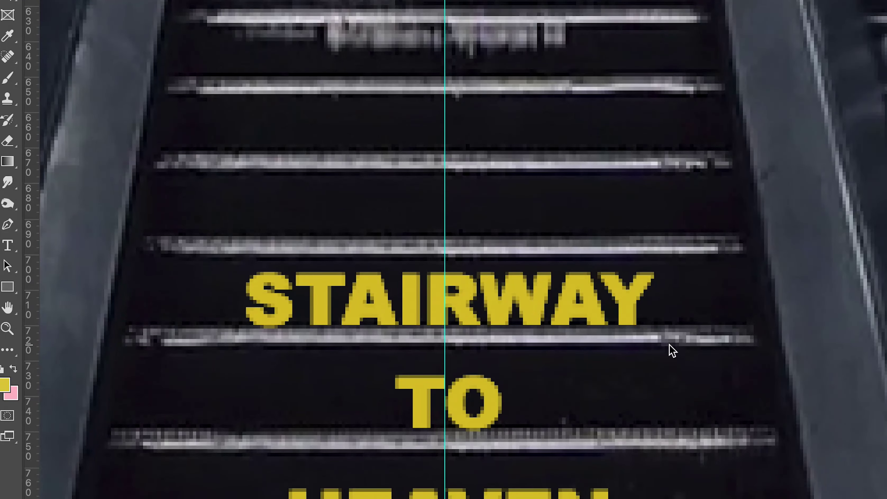
pyautogui.moveTo(443, 337); pyautogui.dragTo(547, 211)
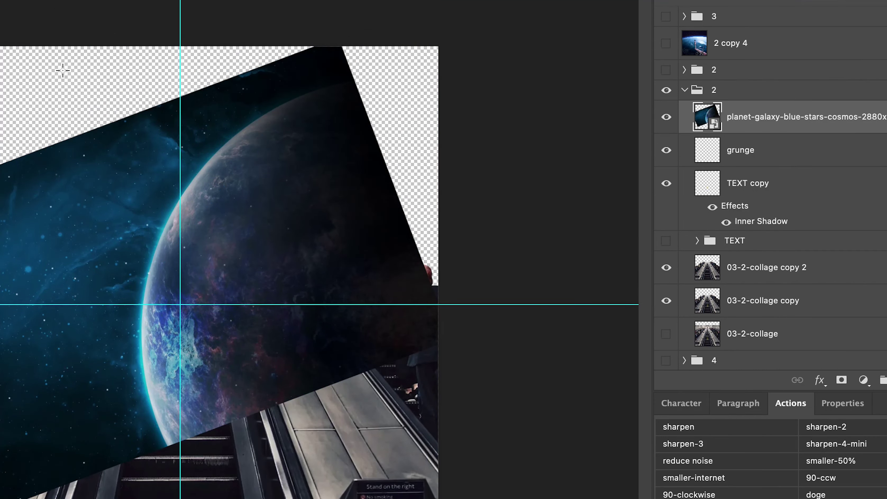
# Step: Select the planet with an elliptical marquee, invert the selection, rasterize the planet layer, delete its starry background and deselect
pyautogui.moveTo(63, 70); pyautogui.dragTo(515, 498)
pyautogui.moveTo(297, 375); pyautogui.dragTo(368, 394)
pyautogui.press('super+shift+i')
pyautogui.rightClick(773, 121)
pyautogui.click(856, 259)
pyautogui.press('Delete')
pyautogui.press('super+d')
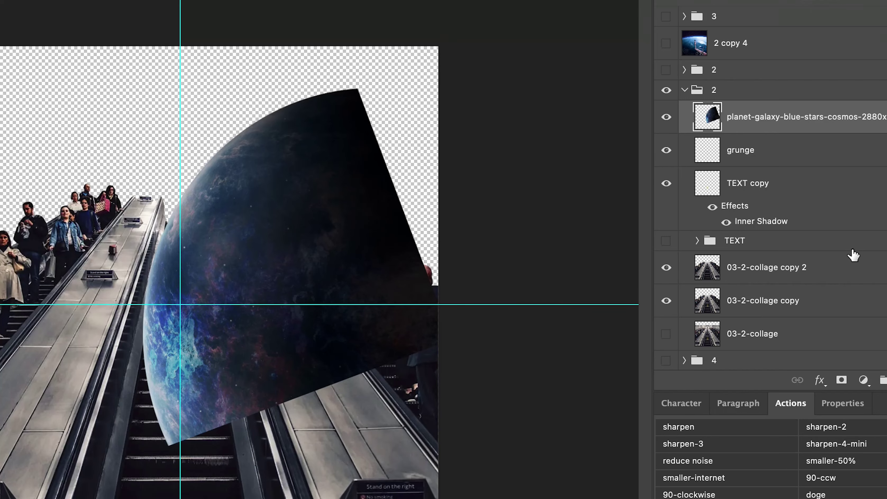
# Step: Convert the cut-out planet layer to a smart object and enlarge it beyond the canvas's upper right corner
pyautogui.rightClick(752, 118)
pyautogui.click(838, 185)
pyautogui.press('super+t')
pyautogui.moveTo(323, 262); pyautogui.dragTo(360, 198)
pyautogui.moveTo(475, 26); pyautogui.dragTo(518, 0)
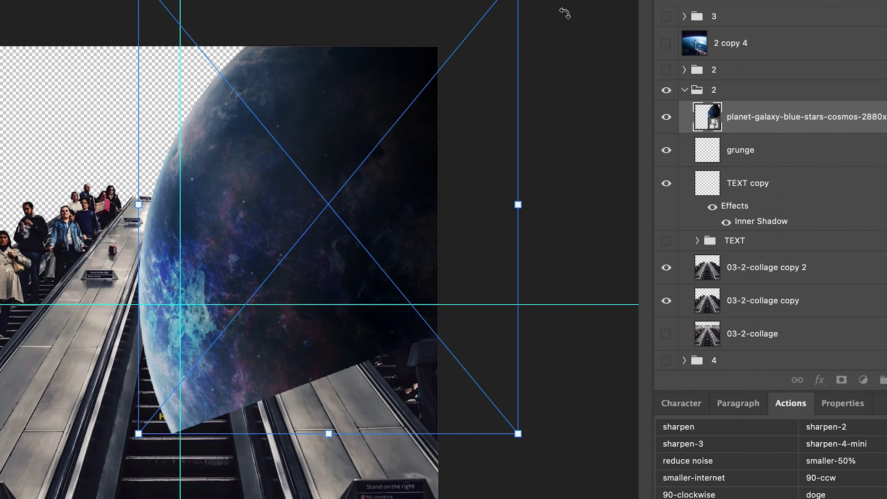
pyautogui.moveTo(390, 204); pyautogui.dragTo(404, 172)
pyautogui.press('Return')
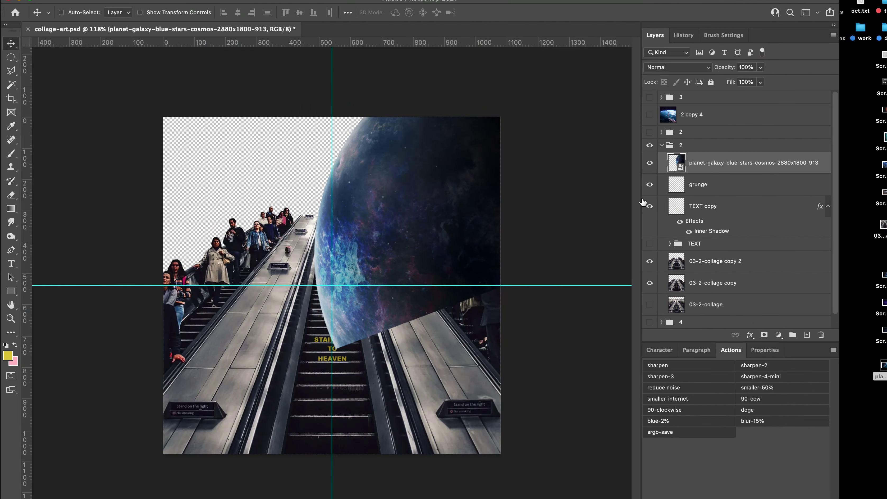
# Step: Move the planet layer below 03-2-collage copy 2 and hide the 03-2-collage copy layer
pyautogui.moveTo(748, 116); pyautogui.dragTo(748, 310)
pyautogui.moveTo(703, 288); pyautogui.dragTo(707, 274)
pyautogui.click(651, 283)
# Step: Flip the planet vertically and move it up into the sky behind the escalators
pyautogui.press('super+t')
pyautogui.rightClick(411, 208)
pyautogui.click(451, 451)
pyautogui.moveTo(474, 212); pyautogui.dragTo(515, 130)
pyautogui.press('Return')
# Step: Place the purple starfield screenshot, scale and rotate it to cover the sky, and put it behind the planet
pyautogui.click(884, 303)
pyautogui.press('space')
pyautogui.press('space')
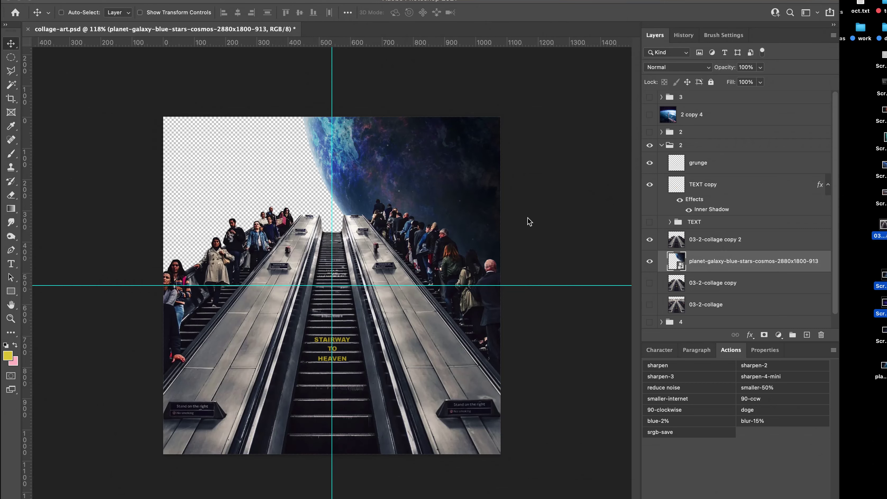
pyautogui.click(499, 186)
pyautogui.moveTo(466, 212); pyautogui.dragTo(466, 142)
pyautogui.moveTo(540, 134); pyautogui.dragTo(549, 166)
pyautogui.moveTo(517, 120); pyautogui.dragTo(559, 98)
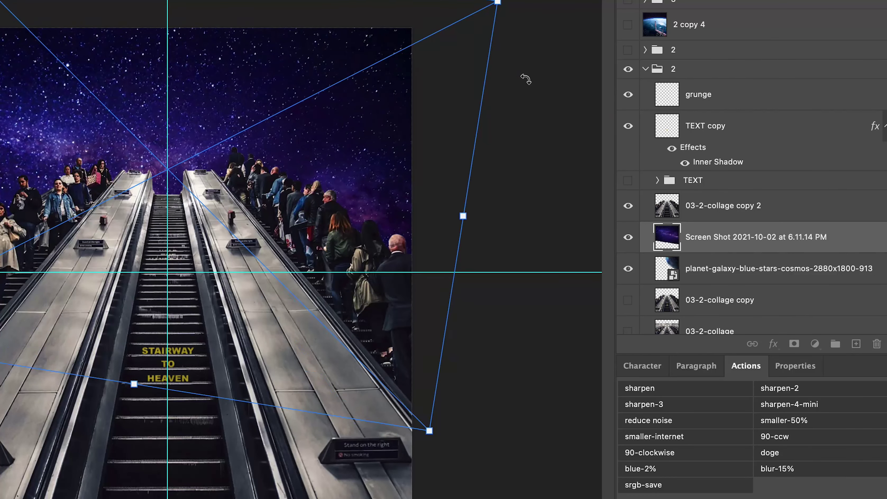
pyautogui.moveTo(578, 152); pyautogui.dragTo(584, 188)
pyautogui.press('Return')
pyautogui.press('super+bracketleft')
# Step: Rename the planet image layer as planet and the starfield screenshot layer as stars
pyautogui.doubleClick(728, 237)
pyautogui.write('planet')
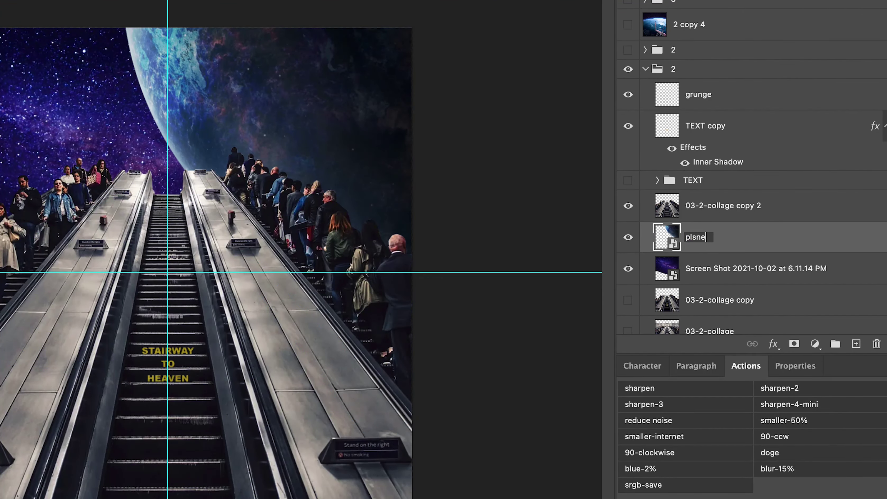
pyautogui.doubleClick(691, 238)
pyautogui.write('planet')
pyautogui.press('Return')
pyautogui.doubleClick(710, 268)
pyautogui.write('stars')
pyautogui.press('Return')
pyautogui.doubleClick(725, 240)
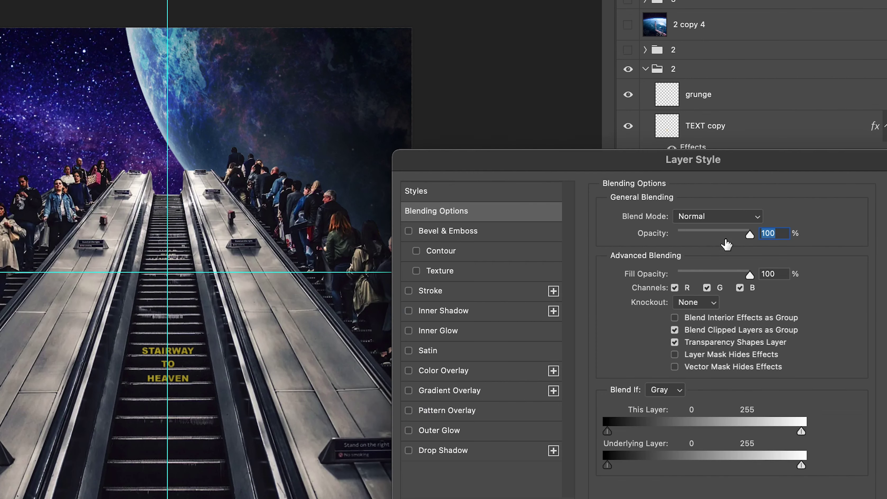
pyautogui.press('Escape')
# Step: Brighten the planet's highlights with a Levels adjustment, setting the white input level to 193
pyautogui.press('super+l')
pyautogui.moveTo(363, 200); pyautogui.dragTo(315, 200)
pyautogui.moveTo(344, 25); pyautogui.dragTo(681, 16)
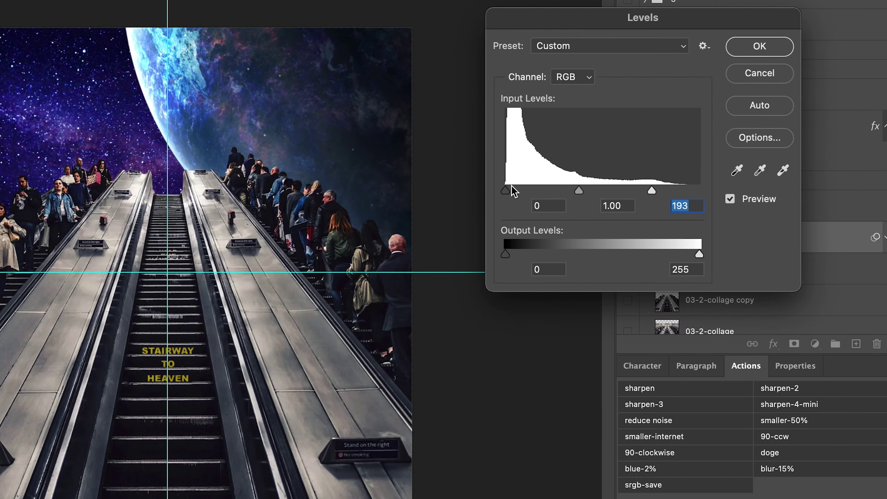
pyautogui.moveTo(506, 191); pyautogui.dragTo(511, 191)
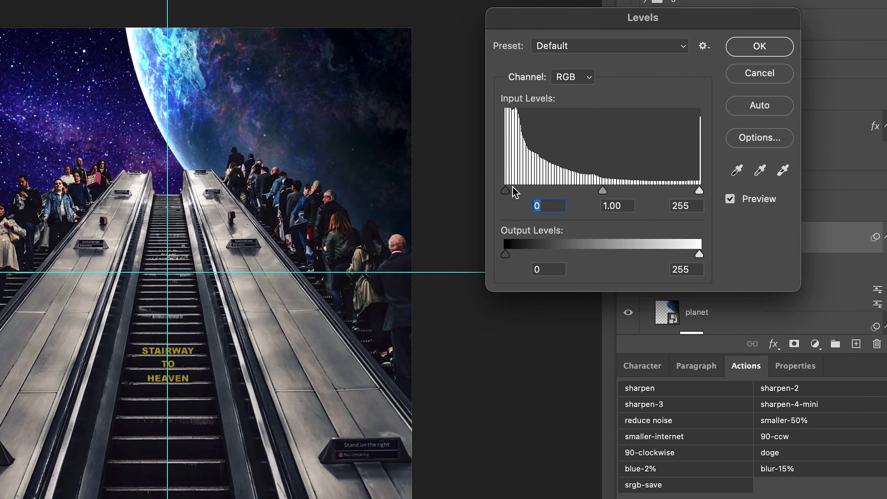
# Step: Apply a second Levels adjustment to a copy of the planet layer, with shadows at 17 and midtones at 0.82
pyautogui.moveTo(508, 190); pyautogui.dragTo(520, 191)
pyautogui.moveTo(608, 191); pyautogui.dragTo(621, 189)
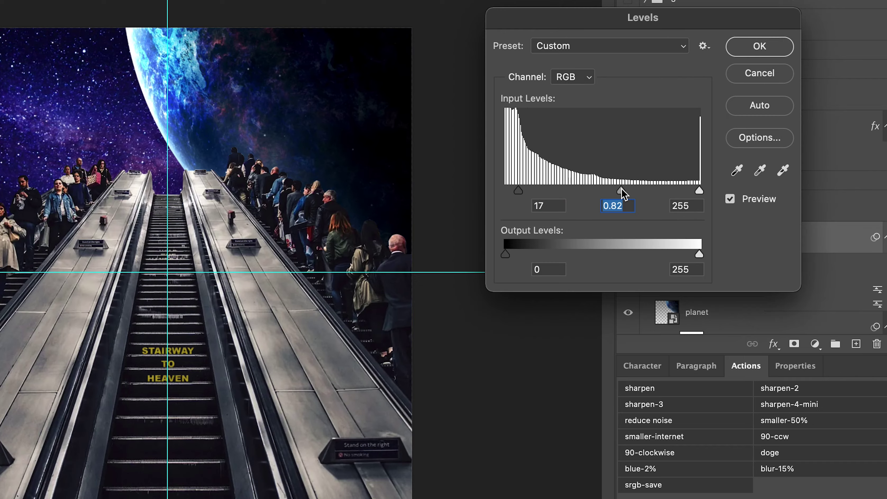
pyautogui.press('Return')
# Step: Rotate the planet copy counterclockwise with Free Transform
pyautogui.click(650, 262)
pyautogui.click(649, 261)
pyautogui.press('super+t')
pyautogui.moveTo(583, 271); pyautogui.dragTo(595, 218)
pyautogui.press('Return')
# Step: Hide the original planet layer and shift the planet copy slightly into its final position
pyautogui.scroll(-5, 729, 222)
pyautogui.click(650, 231)
pyautogui.press('super+t')
pyautogui.moveTo(413, 216)
pyautogui.mouseDown()
pyautogui.moveTo(433, 187)
pyautogui.moveTo(439, 218)
pyautogui.moveTo(408, 219)
pyautogui.mouseUp()
pyautogui.press('Return')
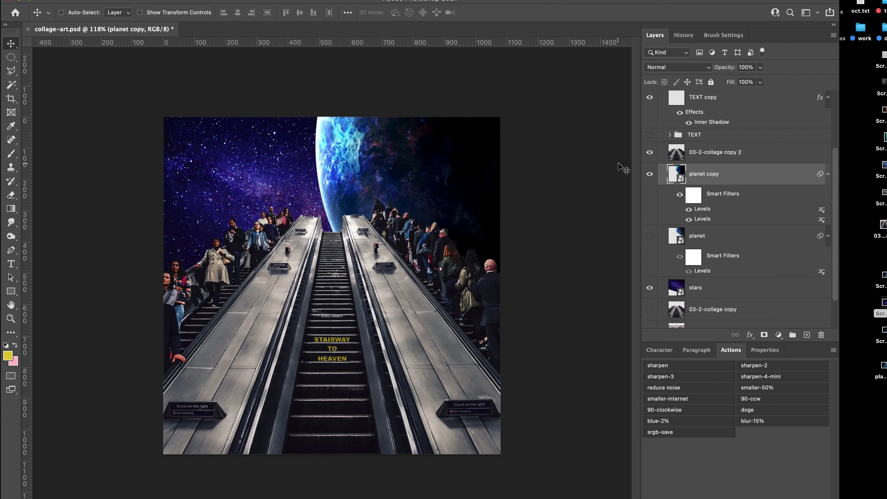
# Step: Delete the hidden original planet layer
pyautogui.scroll(-3, 734, 270)
pyautogui.click(712, 200)
pyautogui.press('Delete')
# Step: Group the cut-out escalator layer with the text layers above it and name the group stairs
pyautogui.click(714, 171)
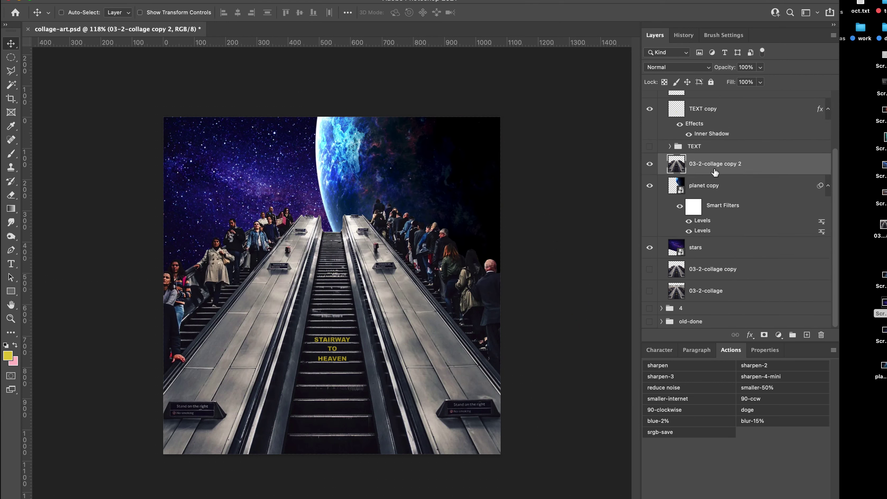
pyautogui.scroll(3, 724, 139)
pyautogui.keyDown('shift'); pyautogui.click(713, 143); pyautogui.keyUp('shift')
pyautogui.press('super+g')
pyautogui.doubleClick(696, 159)
pyautogui.write('stairs')
pyautogui.press('Return')
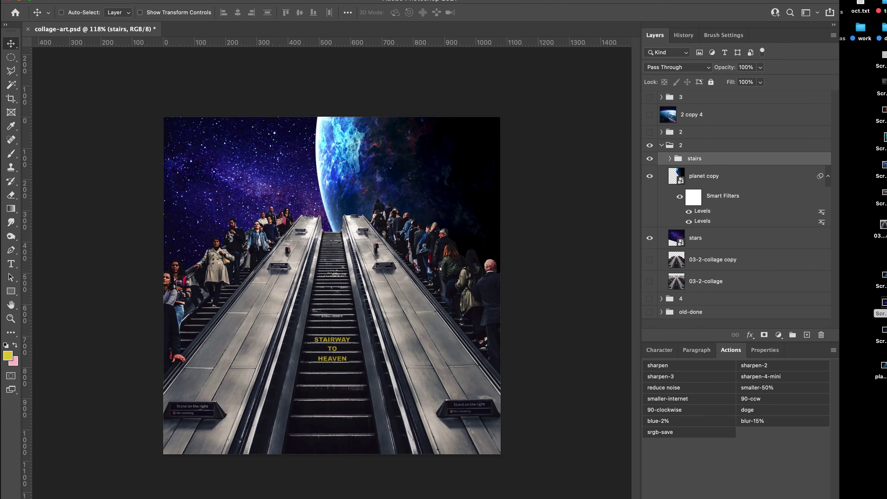
# Step: Shift the stairs group down slightly on the canvas with Free Transform
pyautogui.press('super+t')
pyautogui.moveTo(458, 275); pyautogui.dragTo(458, 298)
pyautogui.press('Return')
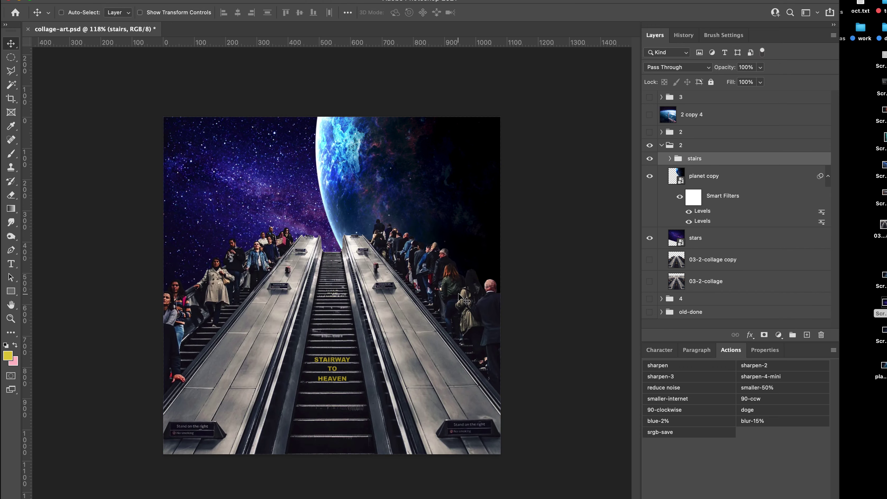
# Step: Open the planet copy's layer style, leave Inner Shadow off and enable Inner Glow
pyautogui.click(718, 183)
pyautogui.doubleClick(740, 171)
pyautogui.click(532, 311)
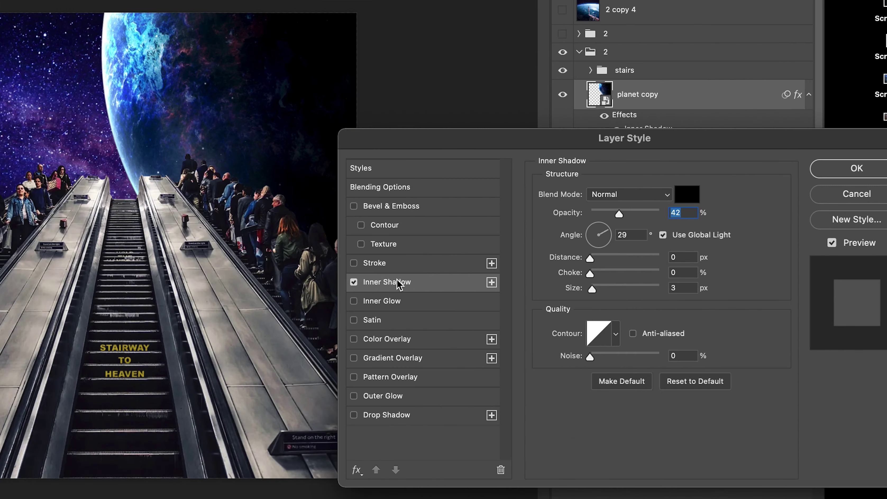
pyautogui.click(354, 281)
pyautogui.click(405, 301)
# Step: Try several colors for the planet's inner glow and settle on a light blue
pyautogui.click(570, 237)
pyautogui.click(571, 138)
pyautogui.click(511, 112)
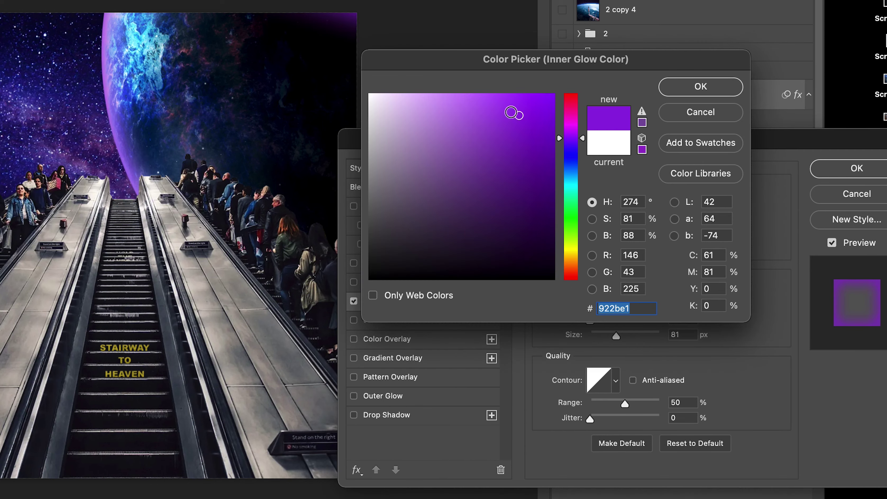
pyautogui.moveTo(511, 113); pyautogui.dragTo(419, 83)
pyautogui.click(571, 177)
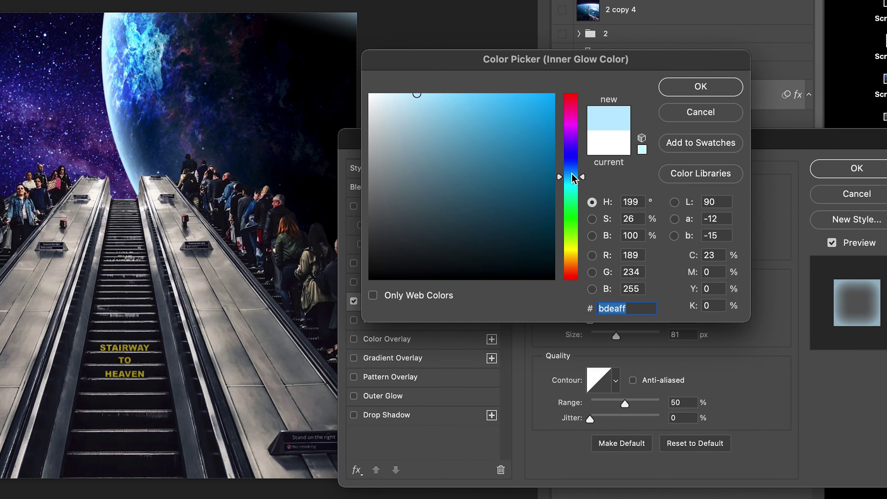
pyautogui.click(442, 95)
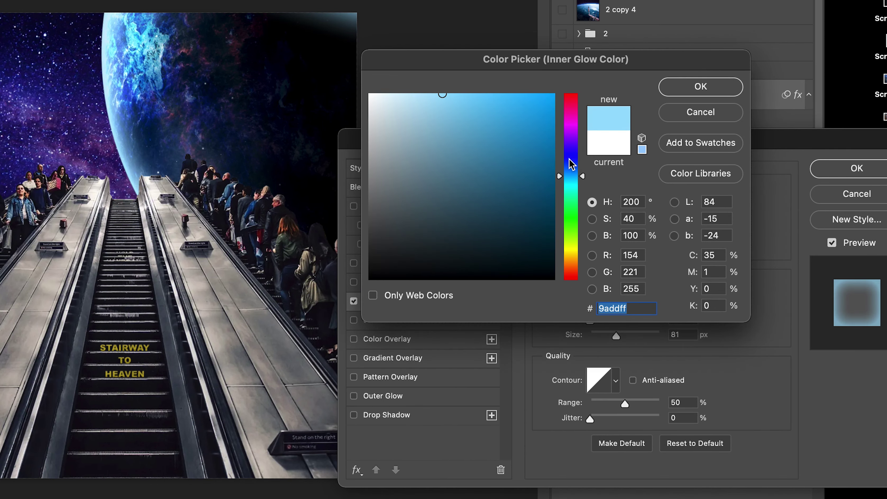
pyautogui.click(572, 147)
pyautogui.click(571, 176)
pyautogui.press('Return')
# Step: Add a purple Outer Glow to the planet copy with 8% spread and 49 px size
pyautogui.click(414, 396)
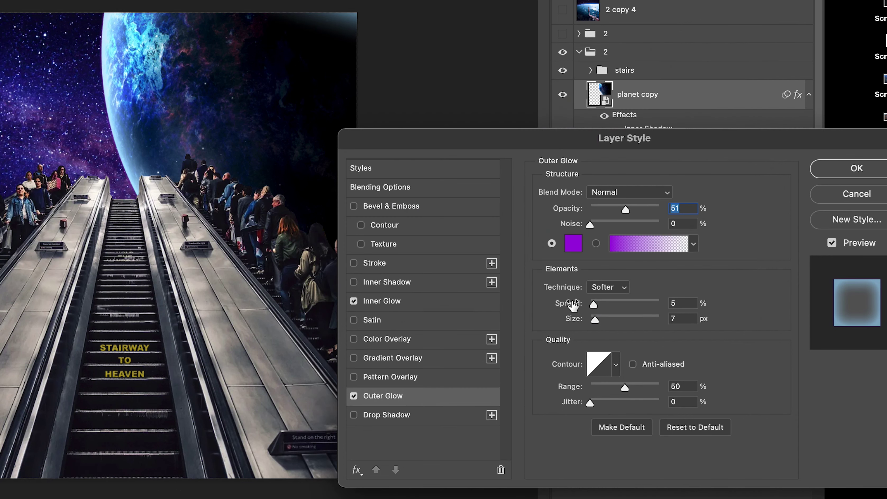
pyautogui.moveTo(594, 319); pyautogui.dragTo(608, 319)
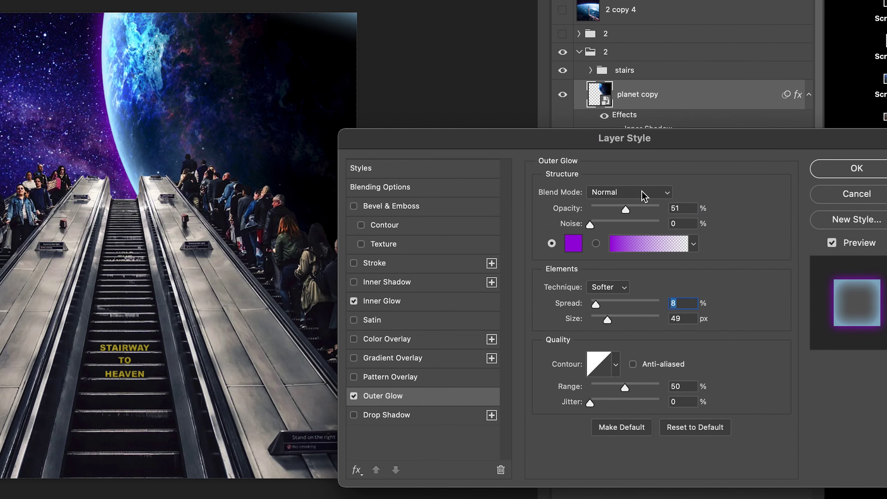
pyautogui.press('Return')
# Step: Duplicate the planet copy layer and rasterize the duplicate's layer style
pyautogui.press('super+j')
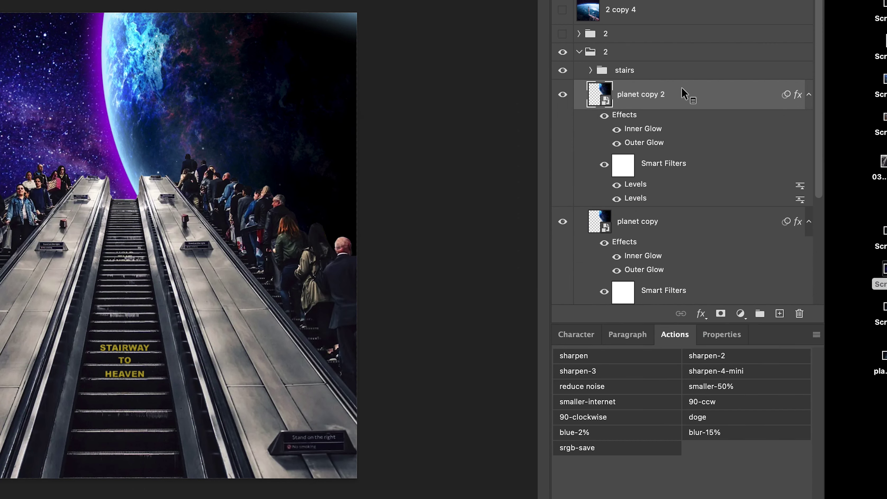
pyautogui.rightClick(683, 91)
pyautogui.click(724, 248)
# Step: Hide the lower planet layer's effects and erase the glow in the duplicate's dark upper corner with a soft 172 px eraser
pyautogui.rightClick(219, 101)
pyautogui.moveTo(300, 135); pyautogui.dragTo(359, 135)
pyautogui.moveTo(390, 169); pyautogui.dragTo(257, 170)
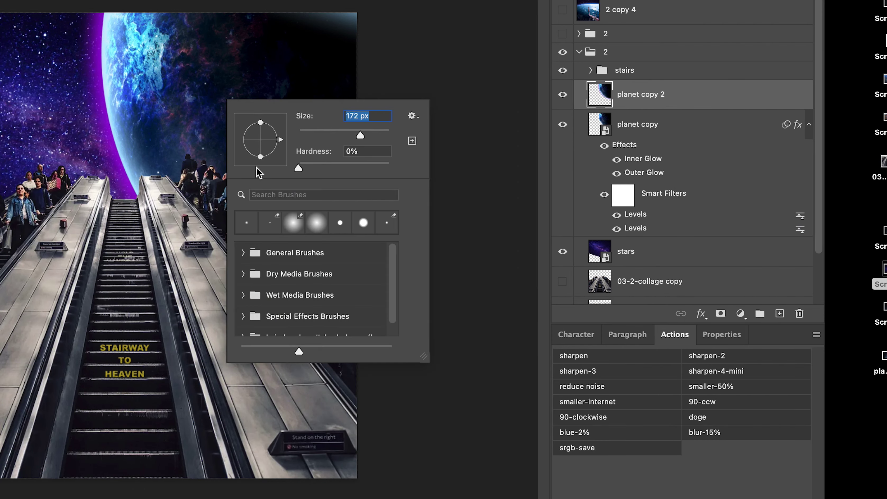
pyautogui.press('Return')
pyautogui.click(604, 145)
pyautogui.moveTo(297, 18); pyautogui.dragTo(493, 26)
pyautogui.press('v')
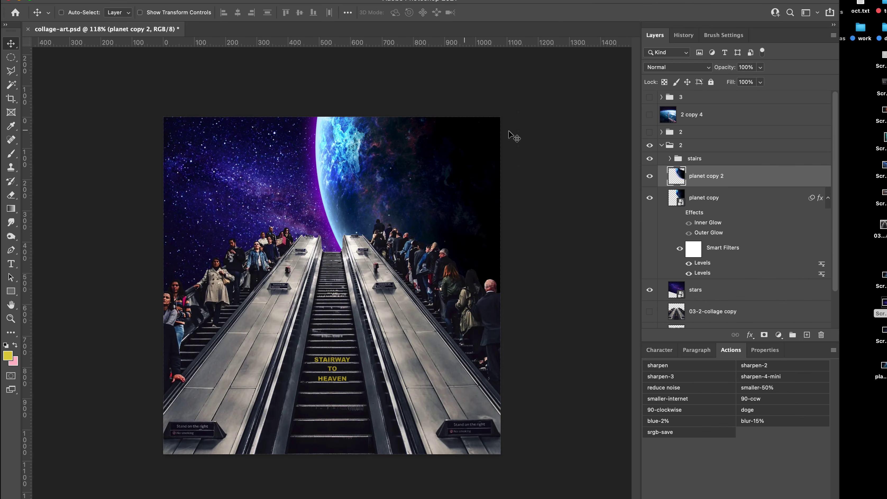
# Step: Group the two planet layers and name the group planet
pyautogui.keyDown('shift'); pyautogui.click(665, 127); pyautogui.keyUp('shift')
pyautogui.press('super+g')
pyautogui.doubleClick(628, 89)
pyautogui.write('planet')
pyautogui.press('Return')
# Step: Adjust the stars layer's color with Hue/Saturation
pyautogui.click(711, 192)
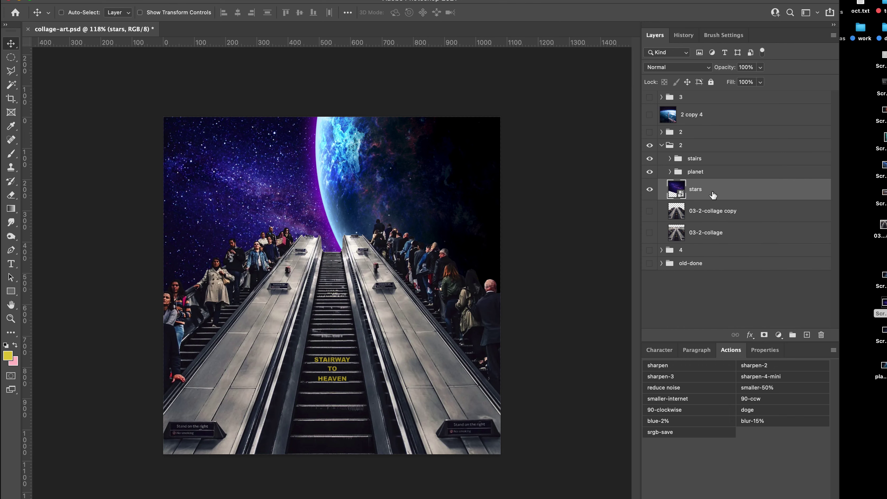
pyautogui.press('super+u')
pyautogui.moveTo(399, 121); pyautogui.dragTo(585, 115)
pyautogui.moveTo(586, 185)
pyautogui.mouseDown()
pyautogui.moveTo(577, 187)
pyautogui.moveTo(586, 187)
pyautogui.mouseUp()
pyautogui.press('Return')
# Step: Shift the stars layer slightly down and to the left with Free Transform
pyautogui.press('super+t')
pyautogui.moveTo(449, 246); pyautogui.dragTo(431, 262)
pyautogui.press('Return')
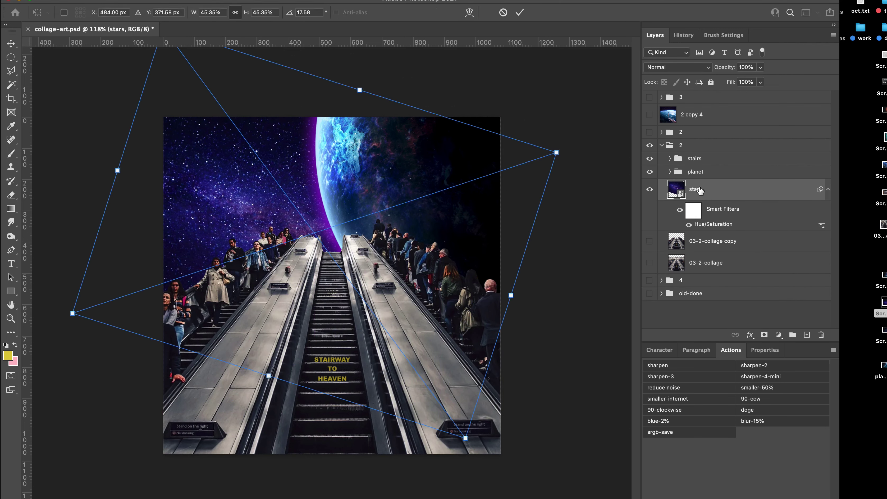
# Step: Merge a duplicate of the planet group into a single layer and hide the original group
pyautogui.click(682, 174)
pyautogui.press('super+j')
pyautogui.press('super+e')
pyautogui.click(649, 194)
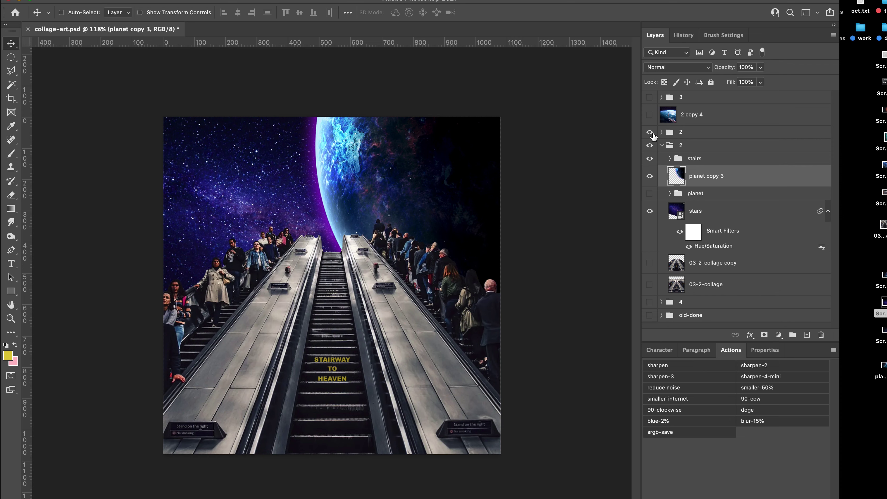
# Step: Merge a duplicate of the stairs group into a single layer
pyautogui.click(689, 158)
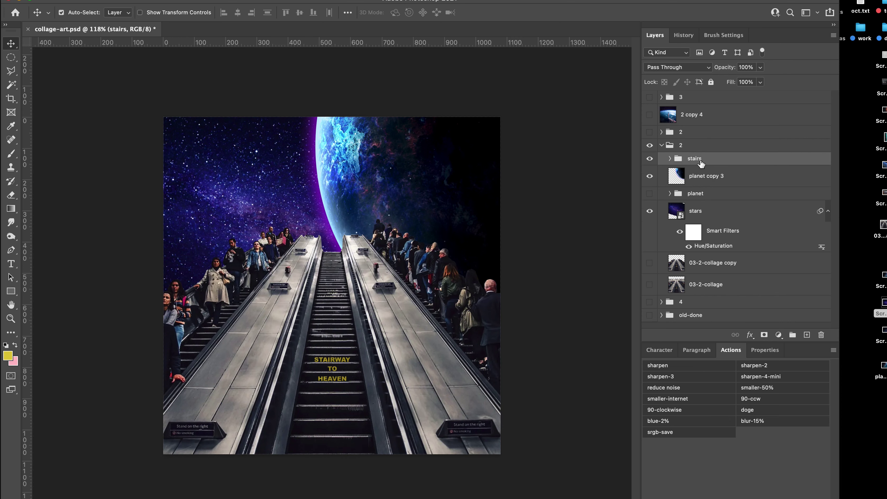
pyautogui.press('super+j')
pyautogui.press('super+e')
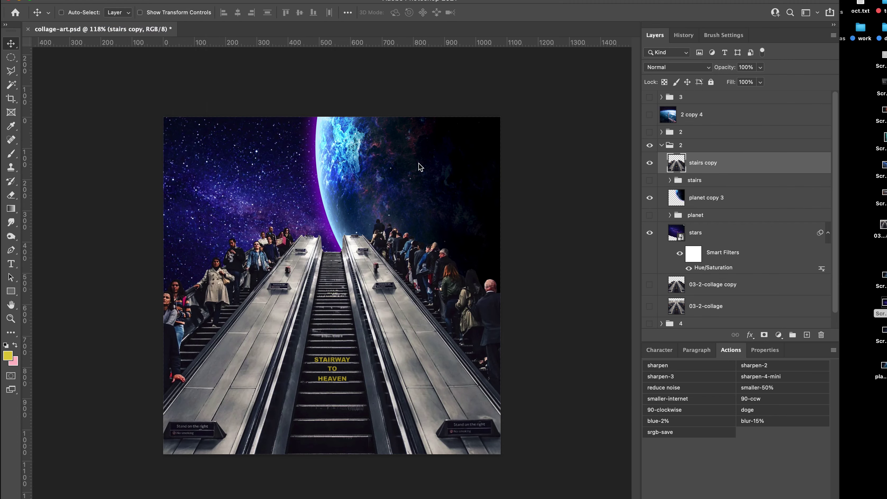
pyautogui.click(79, 0)
pyautogui.click(415, 147)
pyautogui.click(110, 0)
pyautogui.click(537, 280)
# Step: Clean the cut-out edges around the people at the top of the right escalator with a 4 px eraser
pyautogui.moveTo(422, 234); pyautogui.dragTo(508, 255)
pyautogui.press('e')
pyautogui.rightClick(359, 220)
pyautogui.moveTo(419, 260); pyautogui.dragTo(441, 259)
pyautogui.click(432, 196)
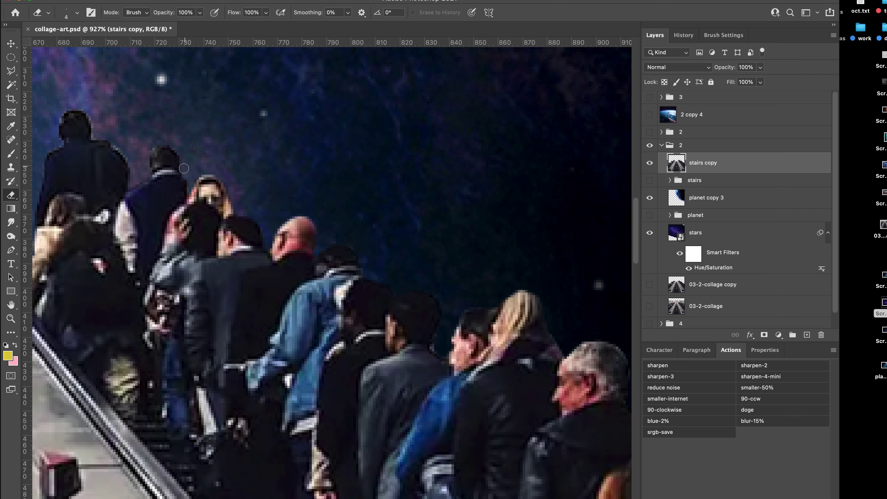
pyautogui.moveTo(145, 156); pyautogui.dragTo(344, 188)
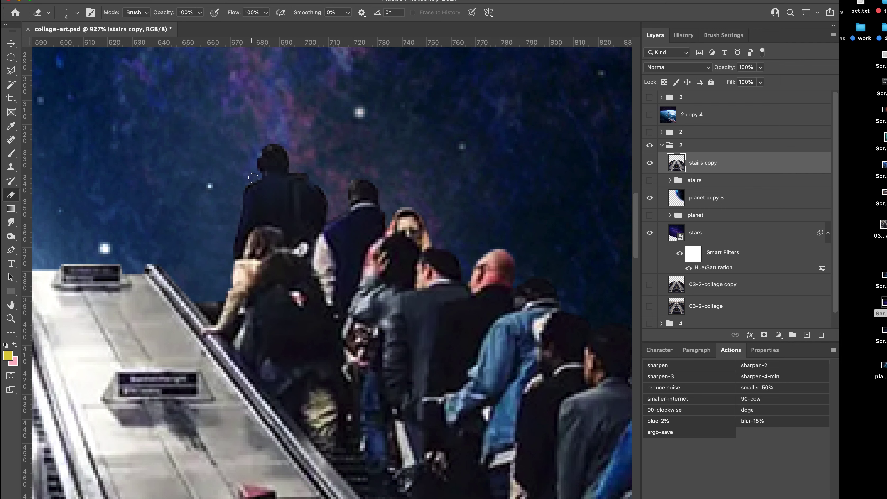
pyautogui.press('h')
pyautogui.moveTo(290, 168); pyautogui.dragTo(343, 217)
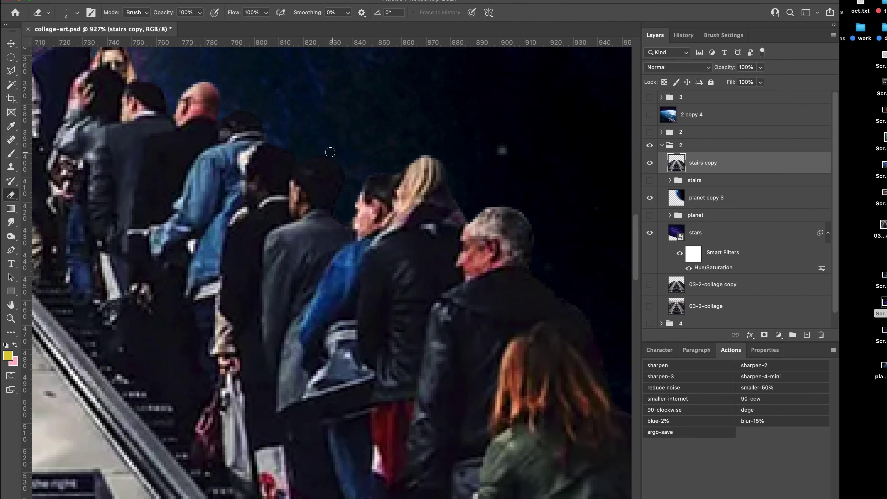
# Step: Erase the leftover edges around the people farther down the right escalator, ending at the bald man
pyautogui.press('h')
pyautogui.moveTo(449, 155); pyautogui.dragTo(303, 148)
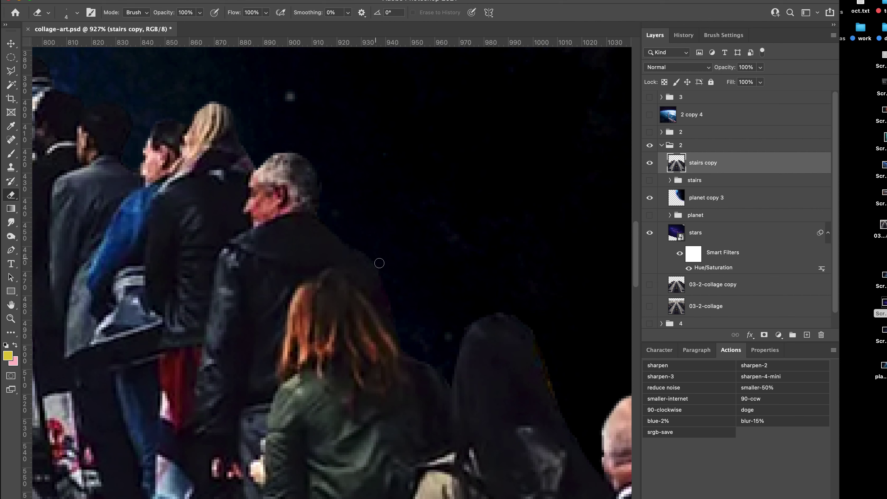
pyautogui.scroll(-5, 379, 263)
pyautogui.hscroll(4, 379, 264)
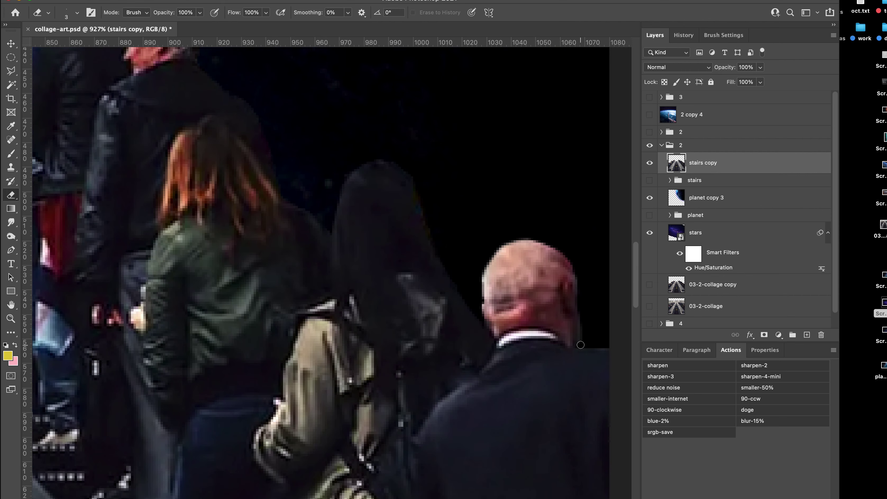
pyautogui.moveTo(591, 352); pyautogui.dragTo(451, 350)
# Step: Clean the edges around the two women at the bottom of the left escalator with a 3 px eraser
pyautogui.moveTo(280, 307); pyautogui.dragTo(530, 327)
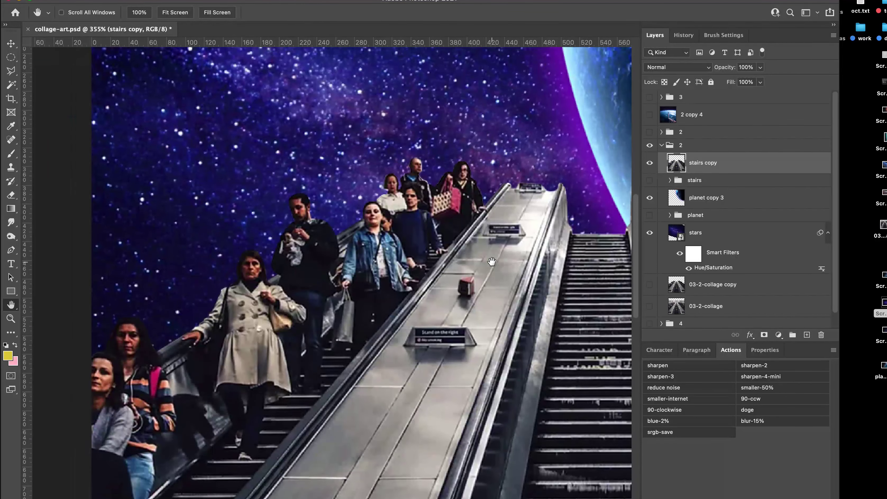
pyautogui.moveTo(122, 377); pyautogui.dragTo(252, 349)
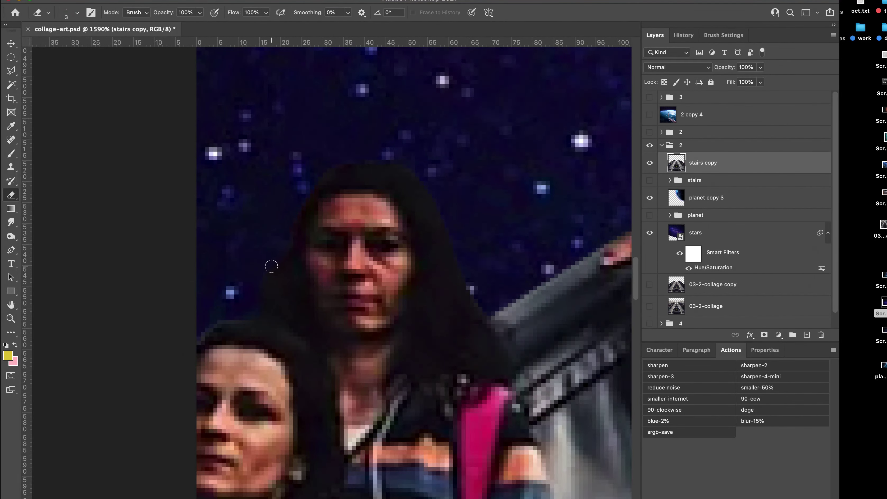
pyautogui.moveTo(378, 277); pyautogui.dragTo(308, 276)
# Step: Erase the leftover edges around the people near the top of the left escalator
pyautogui.moveTo(406, 246); pyautogui.dragTo(73, 309)
pyautogui.moveTo(365, 163); pyautogui.dragTo(444, 165)
pyautogui.press('e')
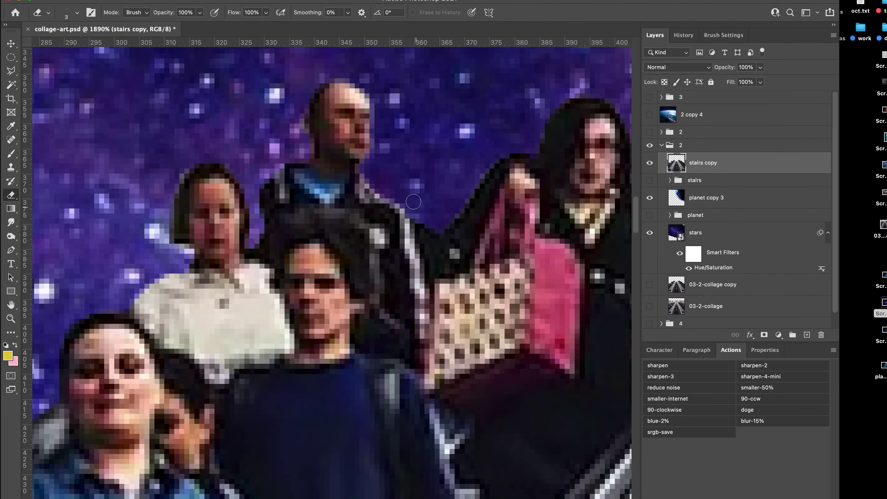
pyautogui.moveTo(453, 242); pyautogui.dragTo(236, 272)
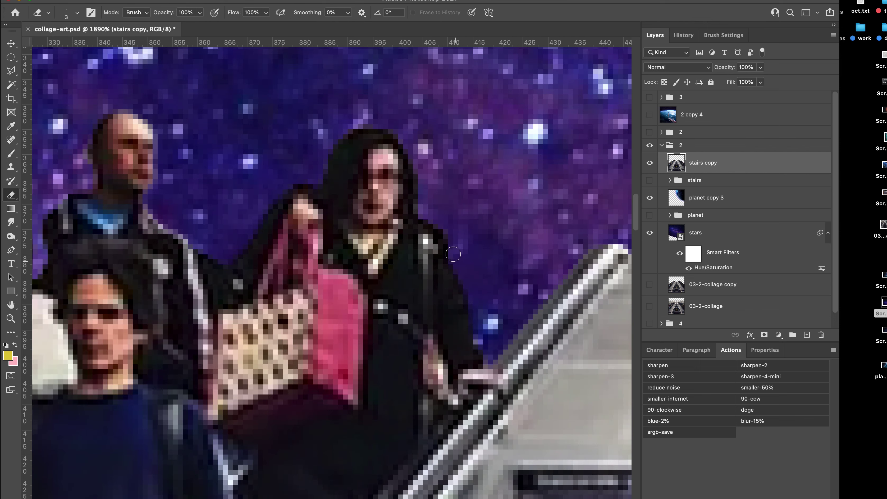
pyautogui.moveTo(439, 214); pyautogui.dragTo(53, 189)
pyautogui.moveTo(585, 237); pyautogui.dragTo(354, 184)
pyautogui.press('z')
pyautogui.moveTo(338, 232); pyautogui.dragTo(313, 234)
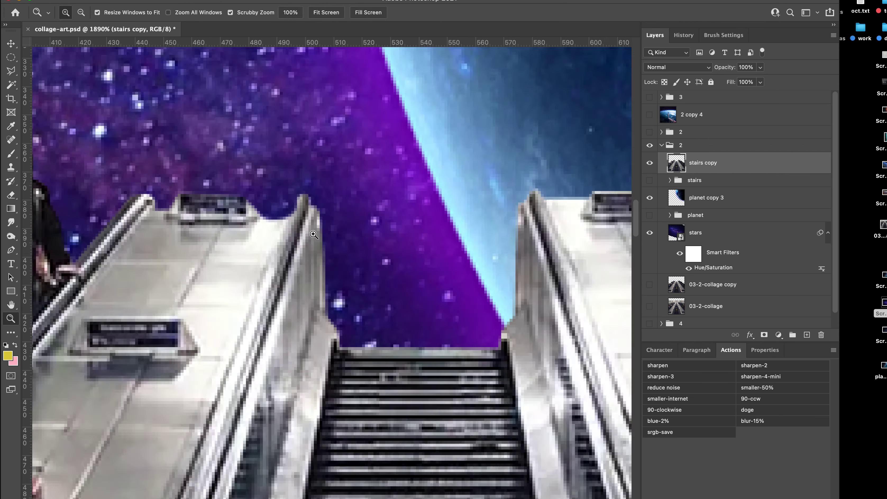
pyautogui.press('super+0')
pyautogui.press('v')
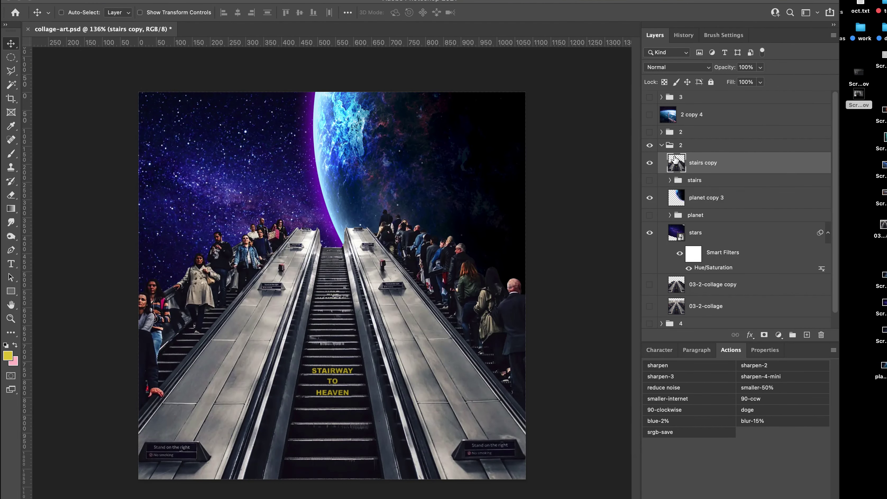
# Step: Merge a duplicate of the escalator collage group 2 into one layer and hide the original group
pyautogui.click(661, 145)
pyautogui.press('super+j')
pyautogui.press('super+e')
pyautogui.click(649, 167)
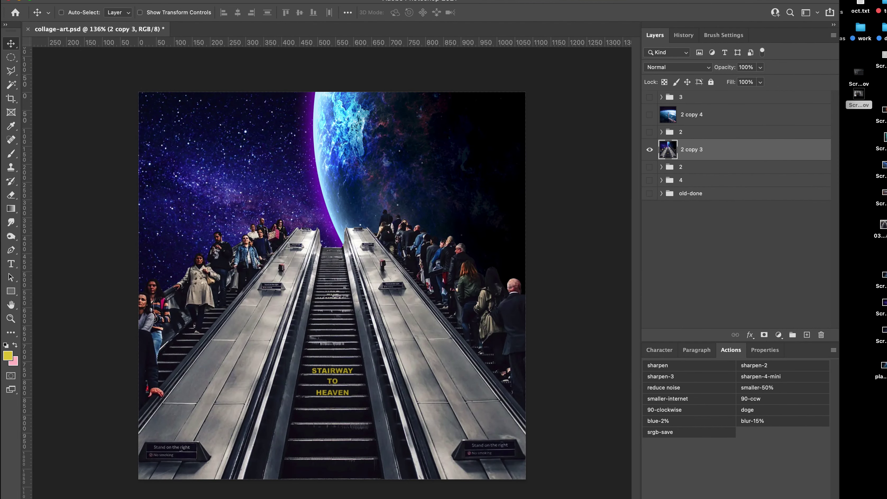
# Step: Compare warming and cooling Photo Filters on the merged collage and apply Warming Filter (81)
pyautogui.click(107, 0)
pyautogui.moveTo(87, 0)
pyautogui.moveTo(104, 13)
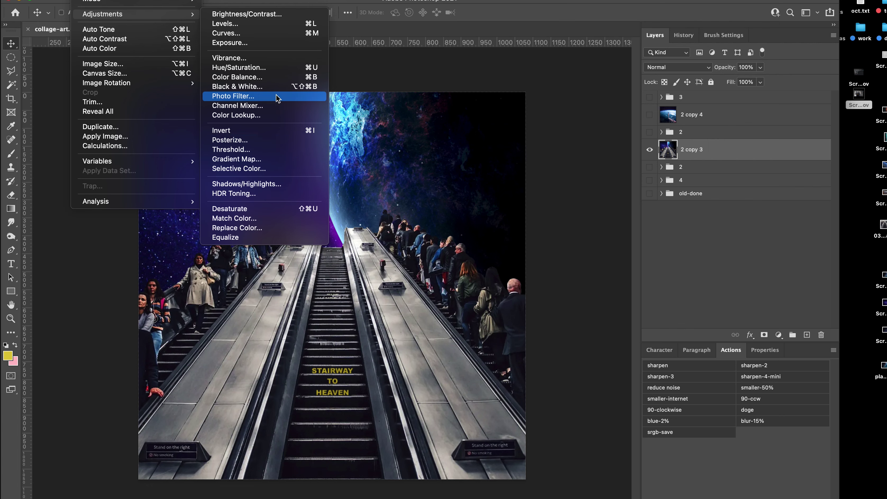
pyautogui.click(260, 93)
pyautogui.click(618, 191)
pyautogui.click(633, 218)
pyautogui.click(635, 190)
pyautogui.click(636, 171)
pyautogui.click(634, 191)
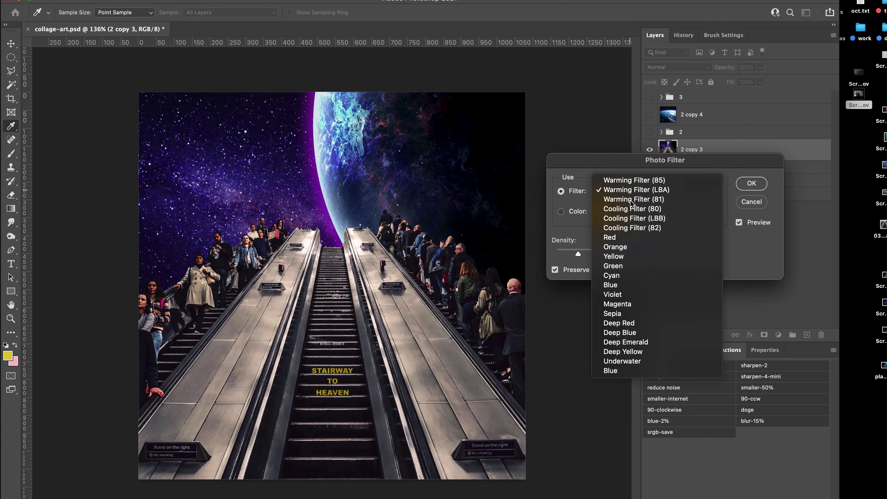
pyautogui.click(633, 199)
pyautogui.click(632, 192)
pyautogui.click(632, 200)
pyautogui.click(747, 184)
# Step: Hide the merged escalator collage and briefly view the diving-board collage in the group above it
pyautogui.click(649, 150)
pyautogui.click(649, 132)
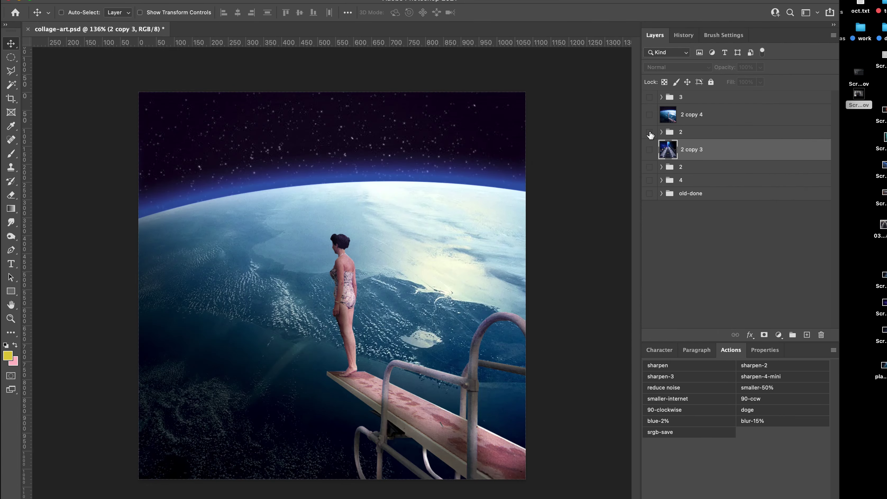
pyautogui.click(649, 132)
# Step: Show and expand the escalator collage group 2 again and delete its merged copy
pyautogui.click(649, 167)
pyautogui.click(682, 168)
pyautogui.click(662, 167)
pyautogui.click(695, 152)
pyautogui.press('Delete')
# Step: Duplicate the stairs copy layer and deepen the duplicate's shadows with Levels
pyautogui.click(702, 168)
pyautogui.press('super+j')
pyautogui.press('super+l')
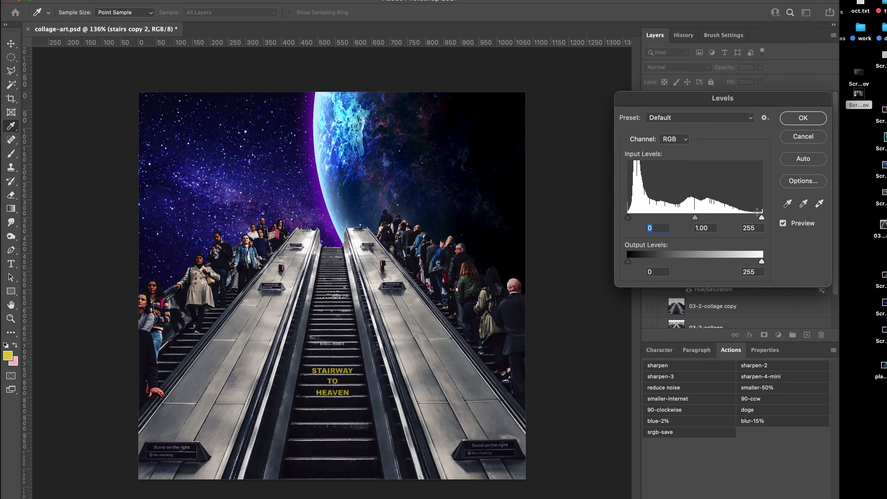
pyautogui.moveTo(628, 217); pyautogui.dragTo(634, 216)
pyautogui.press('Return')
# Step: Duplicate the darkened stairs layer and brighten its highlights with a Levels adjustment
pyautogui.press('super+j')
pyautogui.press('super+l')
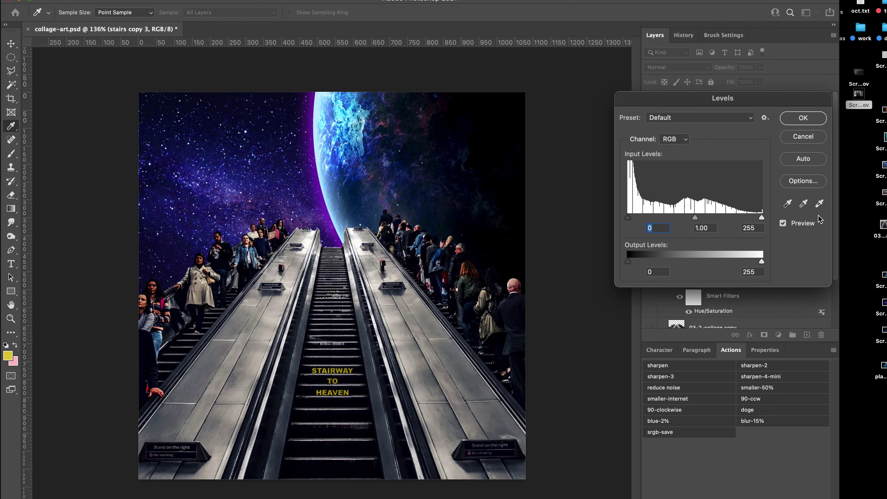
pyautogui.moveTo(762, 217); pyautogui.dragTo(702, 218)
pyautogui.press('Return')
# Step: Duplicate the brightened stairs layer and set the duplicate's Levels midtones to 0.84
pyautogui.press('super+j')
pyautogui.press('super+l')
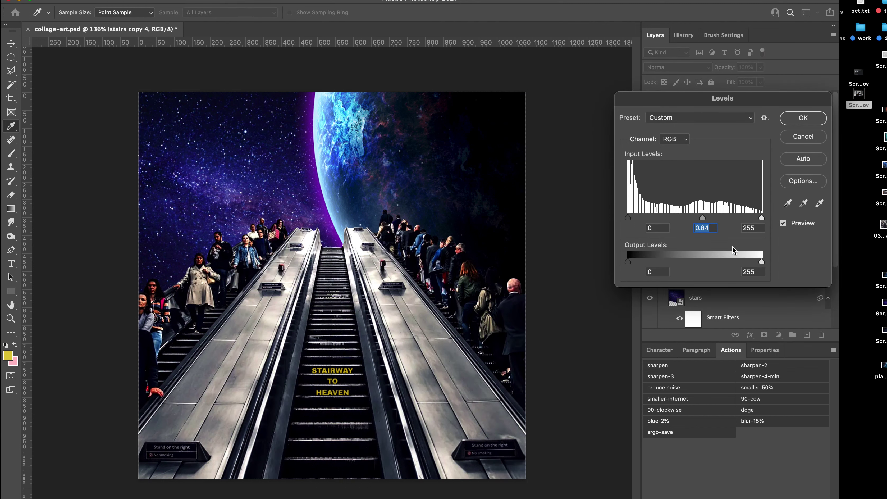
pyautogui.press('Return')
# Step: Duplicate the contrast-adjusted stairs layer and darken the duplicate strongly by lowering the Levels white output
pyautogui.hotkey('alt', ']')
pyautogui.hotkey('ctrl', 'l')
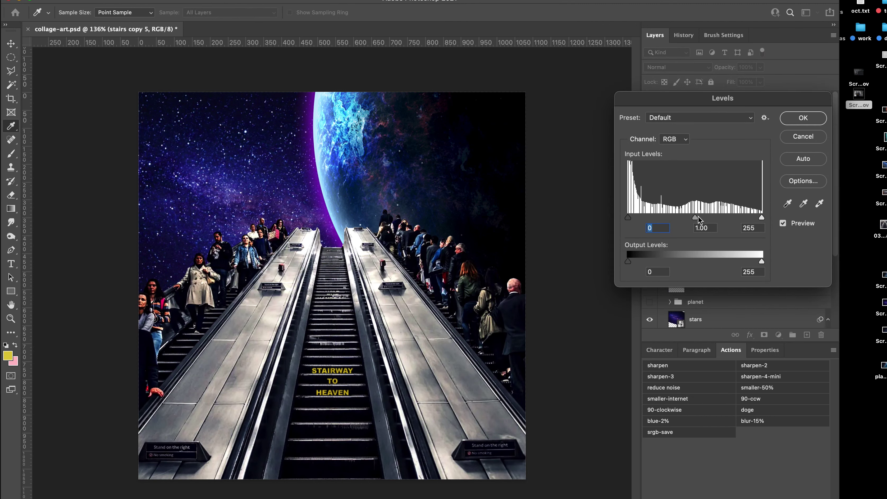
pyautogui.moveTo(761, 260); pyautogui.dragTo(671, 259)
pyautogui.press('Return')
# Step: Delete the surplus intermediate stairs copies and compare the remaining stairs layers by toggling their visibility
pyautogui.click(696, 207)
pyautogui.press('Delete')
pyautogui.press('Delete')
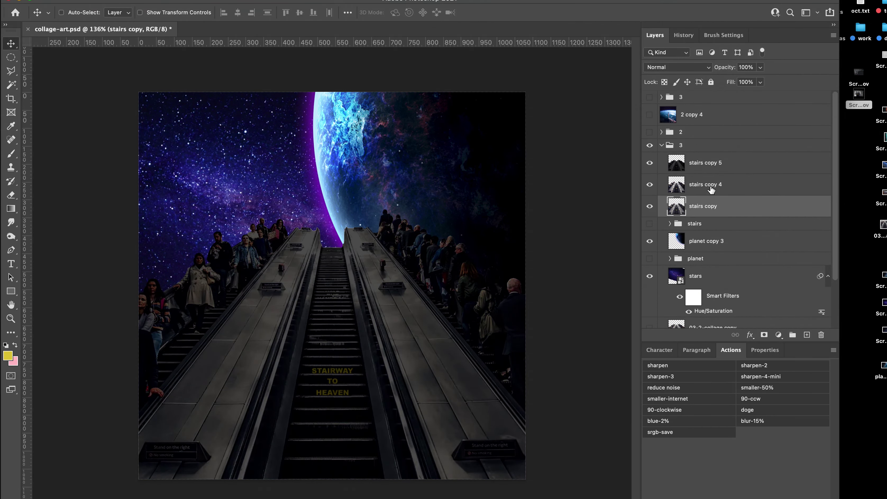
pyautogui.click(649, 184)
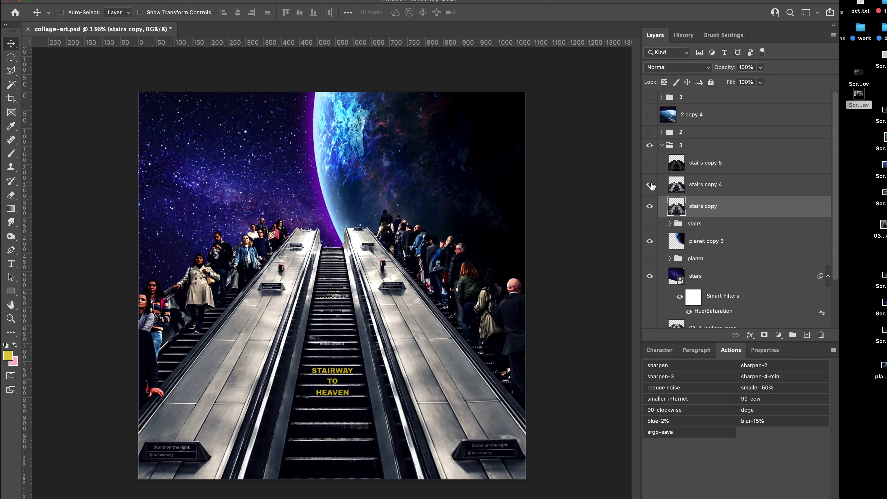
pyautogui.click(649, 162)
# Step: Rename the darkest stairs layer stairs-shadow and erase its upper centre with a soft 900 px eraser, keeping the outer edges dark
pyautogui.click(667, 162)
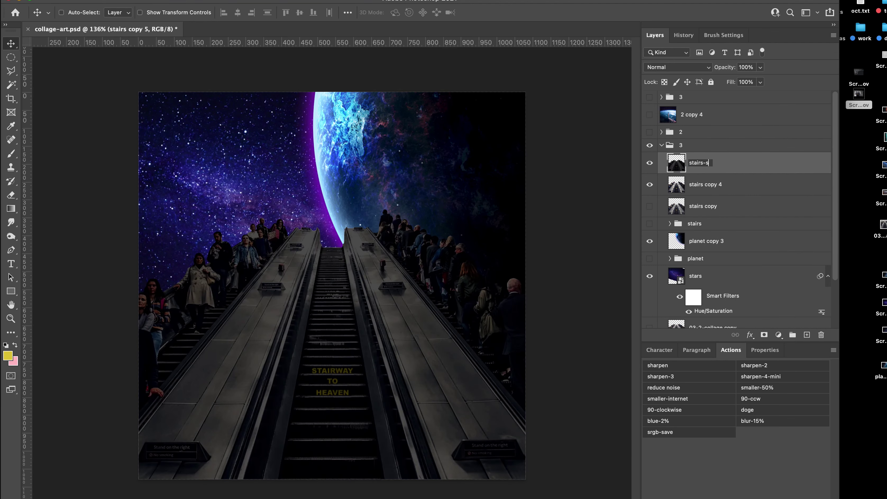
pyautogui.press('e')
pyautogui.press(']')
pyautogui.press(']')
pyautogui.press(']')
pyautogui.press(']')
pyautogui.press(']')
pyautogui.press(']')
pyautogui.press(']')
pyautogui.press(']')
pyautogui.press(']')
pyautogui.press(']')
pyautogui.press(']')
pyautogui.press(']')
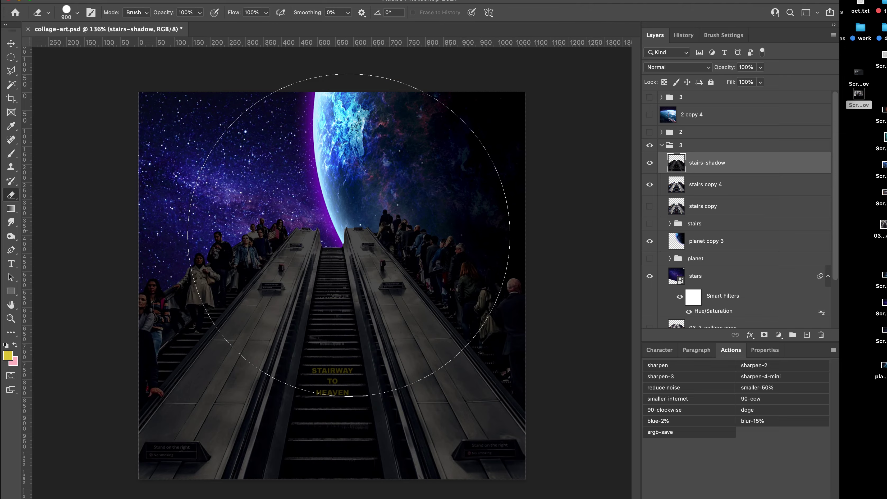
pyautogui.rightClick(347, 249)
pyautogui.moveTo(462, 317); pyautogui.dragTo(398, 317)
pyautogui.click(297, 211)
pyautogui.moveTo(287, 172)
pyautogui.mouseDown()
pyautogui.moveTo(307, 244)
pyautogui.moveTo(349, 227)
pyautogui.moveTo(316, 276)
pyautogui.moveTo(340, 205)
pyautogui.mouseUp()
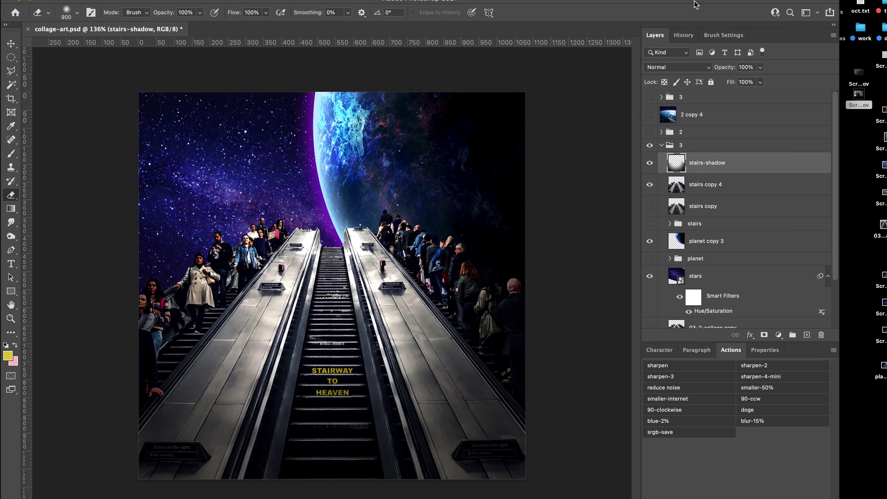
# Step: Duplicate the stairs-shadow layer, adjust the duplicate with Hue/Saturation and set its opacity to 80%
pyautogui.press('super+j')
pyautogui.press('super+u')
pyautogui.moveTo(624, 194); pyautogui.dragTo(573, 194)
pyautogui.press('Return')
pyautogui.moveTo(256, 257)
pyautogui.mouseDown()
pyautogui.moveTo(226, 287)
pyautogui.moveTo(240, 273)
pyautogui.mouseUp()
pyautogui.press('v')
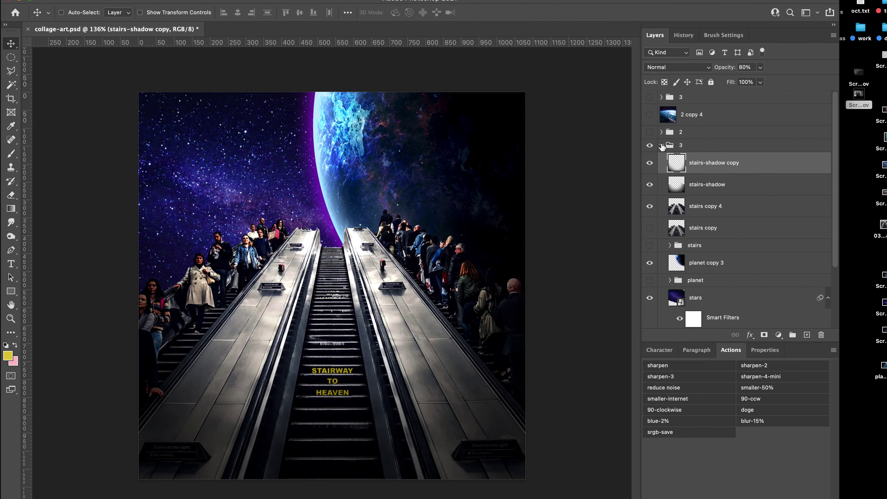
# Step: Group stairs copy 4 and both shadow layers as stairs-tones, and toggle the group's visibility to compare the shading
pyautogui.keyDown('shift'); pyautogui.click(710, 213); pyautogui.keyUp('shift')
pyautogui.press('super+g')
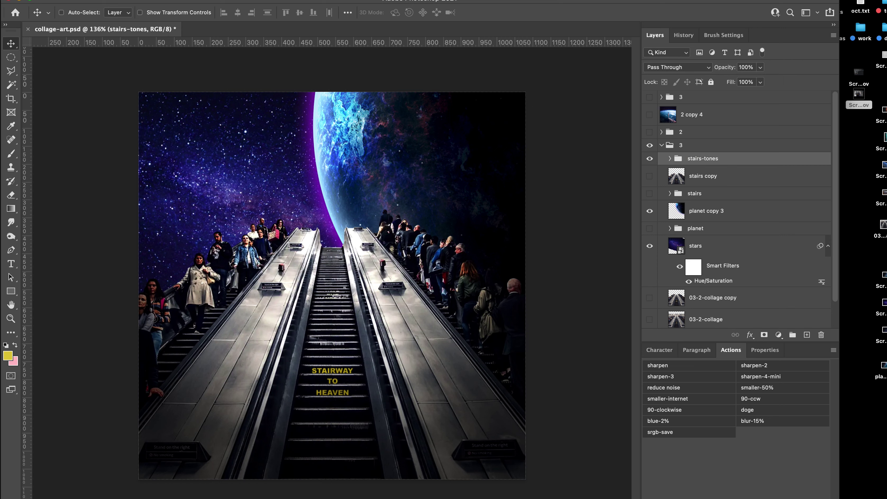
pyautogui.click(652, 169)
pyautogui.click(650, 162)
pyautogui.click(650, 162)
pyautogui.click(660, 146)
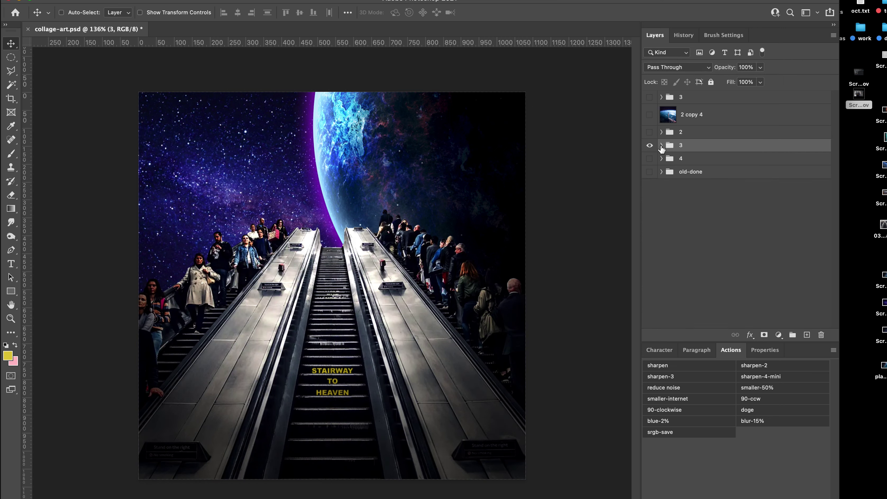
# Step: Merge a duplicate of escalator group 3 and preview a Photo Filter on it using Cooling Filter (LBB) at 27% density
pyautogui.press('super+j')
pyautogui.press('super+e')
pyautogui.click(82, 0)
pyautogui.moveTo(139, 13)
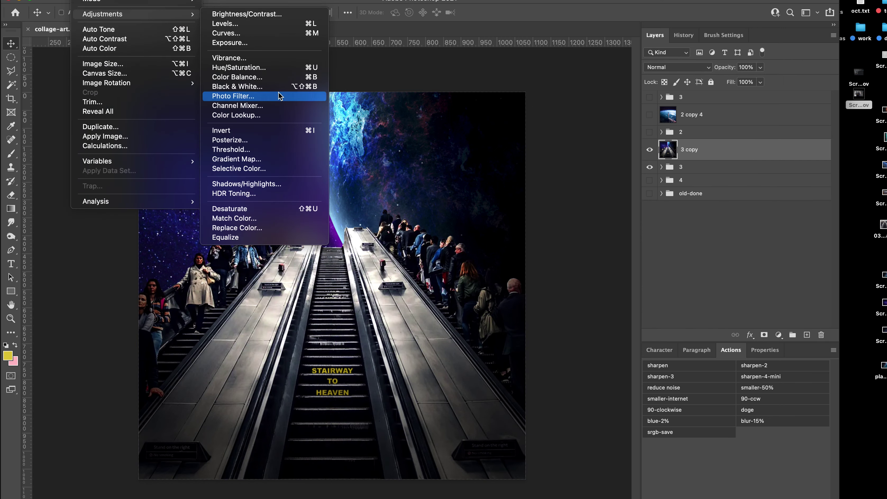
pyautogui.click(279, 96)
pyautogui.click(657, 191)
pyautogui.click(647, 203)
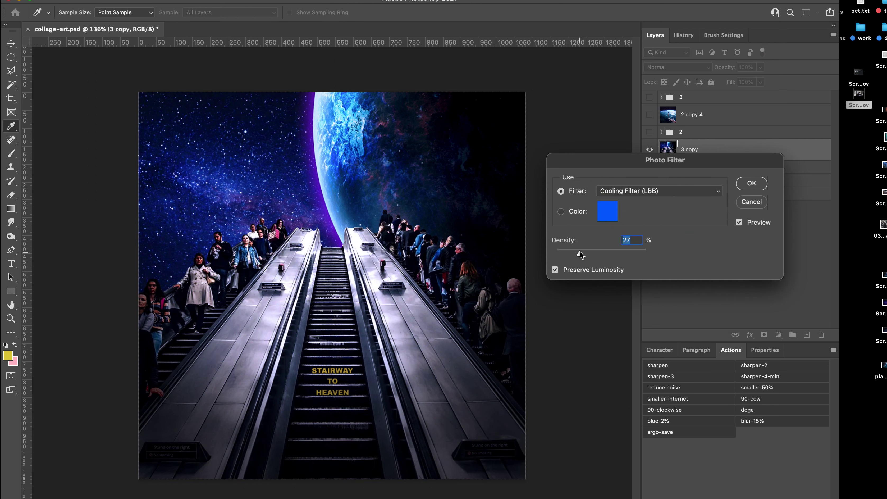
# Step: Compare the cooling photo filters on the merged collage and apply Cooling Filter (82) at 21% density
pyautogui.click(622, 191)
pyautogui.click(623, 180)
pyautogui.click(622, 190)
pyautogui.click(620, 209)
pyautogui.click(619, 191)
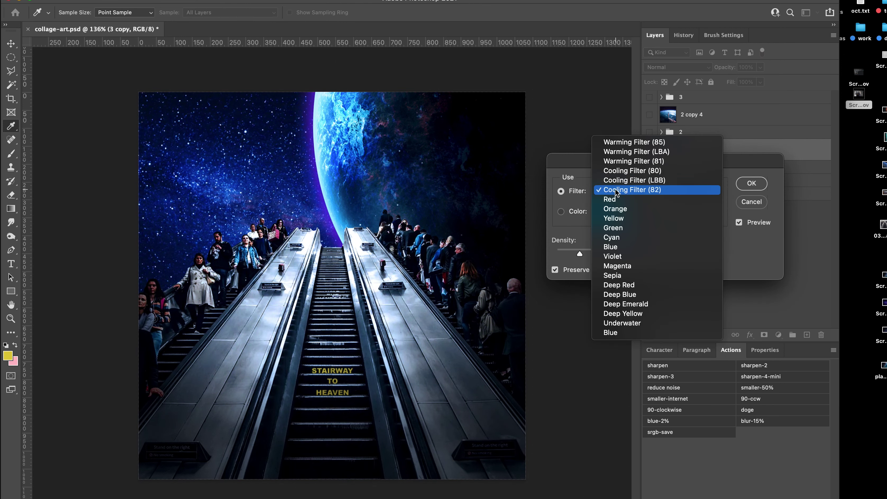
pyautogui.click(622, 179)
pyautogui.click(613, 191)
pyautogui.click(614, 181)
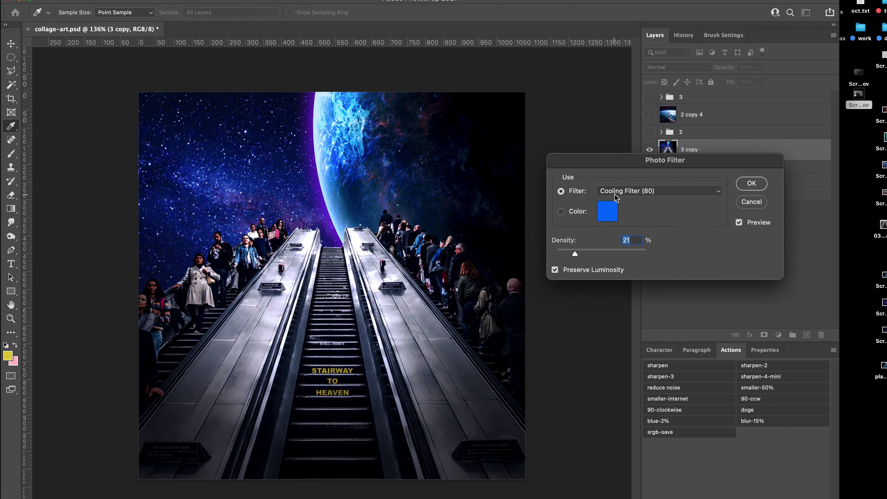
pyautogui.click(614, 191)
pyautogui.click(620, 210)
pyautogui.press('Return')
pyautogui.press('v')
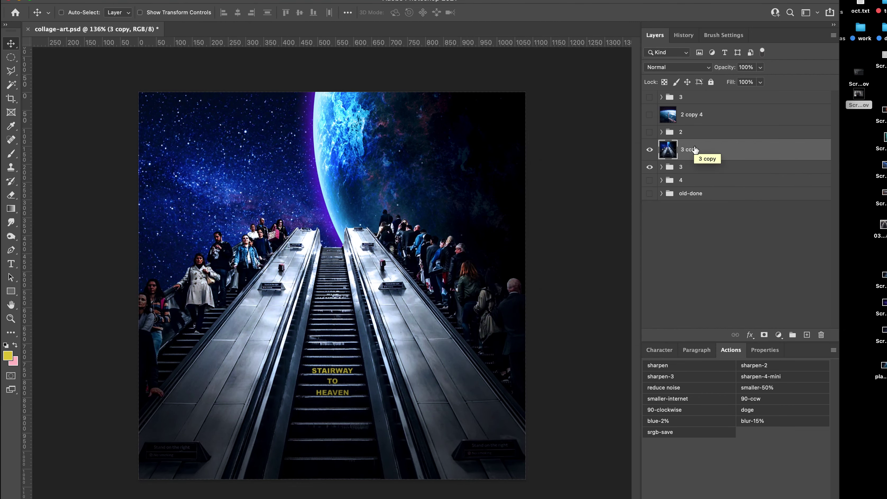
# Step: Duplicate the TEXT group from the stairs group above the merged collage, show it and move it onto the left escalator
pyautogui.click(661, 167)
pyautogui.click(670, 215)
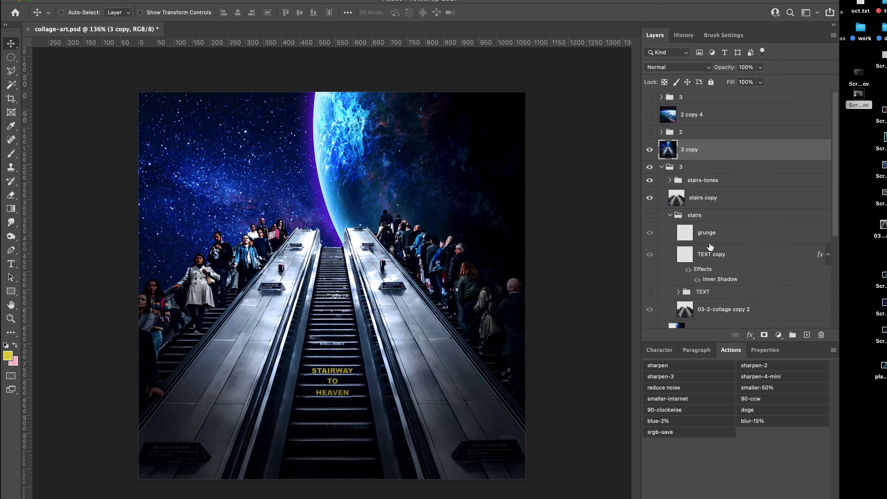
pyautogui.moveTo(699, 169); pyautogui.dragTo(699, 138)
pyautogui.click(650, 145)
pyautogui.press('super+t')
pyautogui.moveTo(338, 380); pyautogui.dragTo(182, 380)
pyautogui.moveTo(200, 378); pyautogui.dragTo(248, 352)
pyautogui.press('Return')
# Step: Change the duplicated wording from STAIRWAY to BACK and from HEAVEN to EARTH
pyautogui.press('z')
pyautogui.press('t')
pyautogui.moveTo(241, 328); pyautogui.dragTo(77, 334)
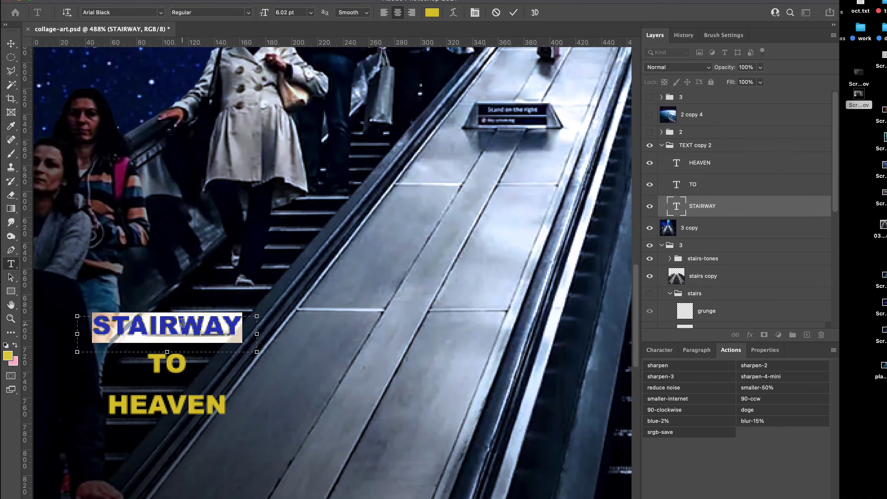
pyautogui.write('BACK')
pyautogui.press('super+Return')
pyautogui.doubleClick(169, 404)
pyautogui.write('earth')
pyautogui.press('super+Return')
pyautogui.press('v')
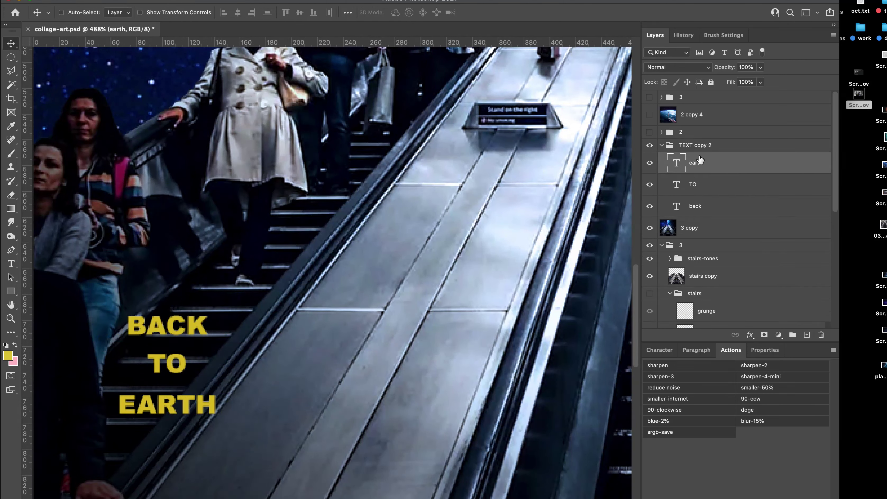
# Step: Scale the BACK TO EARTH text group to about 70% and position its lines on the left escalator's steps
pyautogui.click(700, 145)
pyautogui.press('super+t')
pyautogui.moveTo(257, 318); pyautogui.dragTo(238, 329)
pyautogui.moveTo(200, 357); pyautogui.dragTo(230, 342)
pyautogui.moveTo(268, 315); pyautogui.dragTo(260, 318)
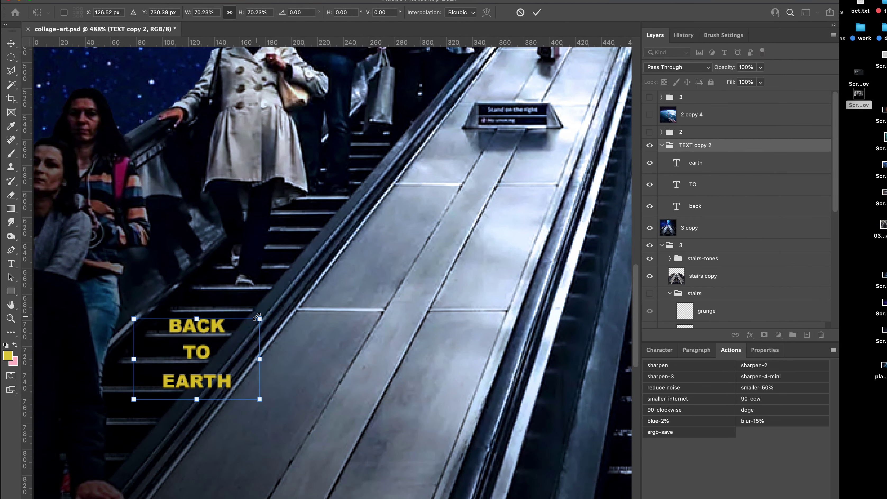
pyautogui.press('Return')
pyautogui.press('super+t')
pyautogui.moveTo(196, 393); pyautogui.dragTo(183, 397)
pyautogui.press('Escape')
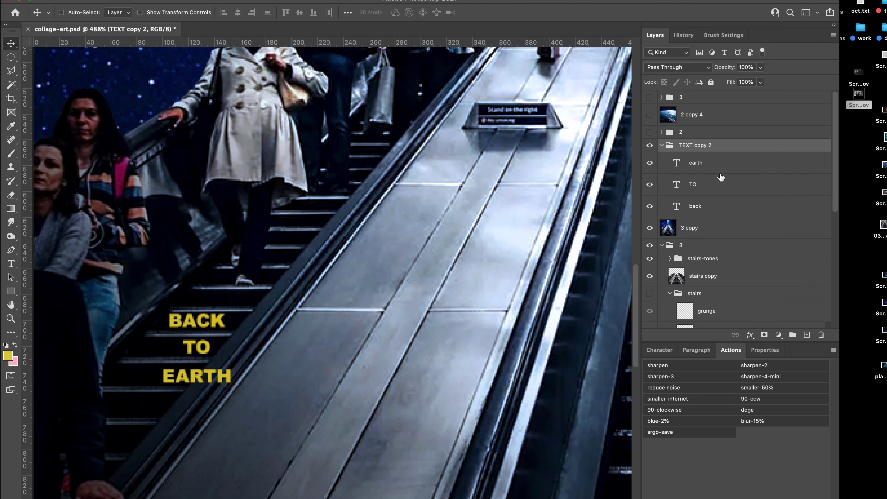
# Step: Nudge the EARTH line left to follow the slant of the escalator steps
pyautogui.click(695, 185)
pyautogui.click(714, 171)
pyautogui.hotkey('shift', 'Left')
pyautogui.hotkey('shift', 'Left')
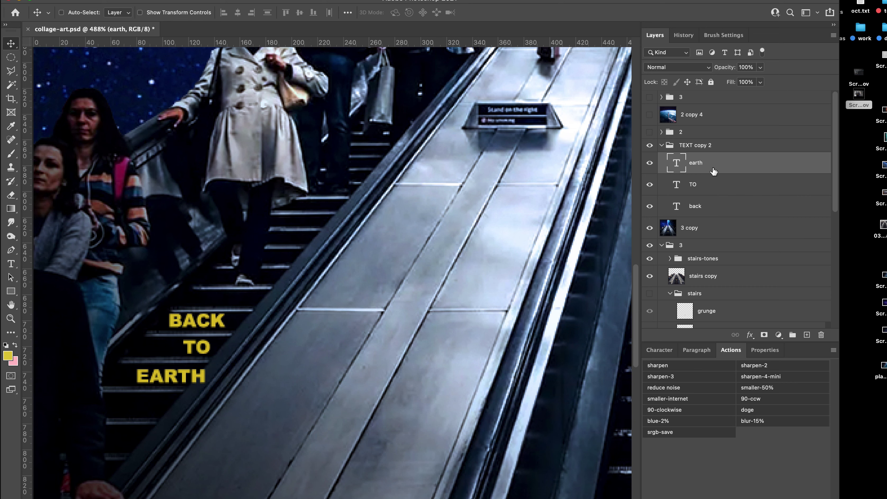
# Step: Group the three text lines as earth, merge a duplicate of the group and hide the original
pyautogui.click(695, 207)
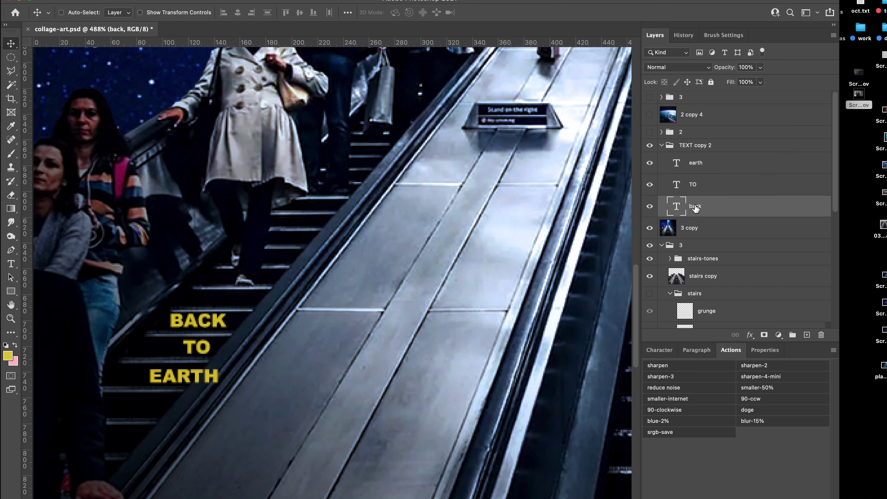
pyautogui.keyDown('shift'); pyautogui.click(693, 156); pyautogui.keyUp('shift')
pyautogui.press('super+g')
pyautogui.press('Return')
pyautogui.press('super+j')
pyautogui.press('super+e')
pyautogui.click(650, 180)
# Step: Erase the end of the word EARTH where it overlaps the escalator's handrail
pyautogui.moveTo(193, 384); pyautogui.dragTo(246, 367)
pyautogui.press('e')
pyautogui.rightClick(255, 360)
pyautogui.click(212, 429)
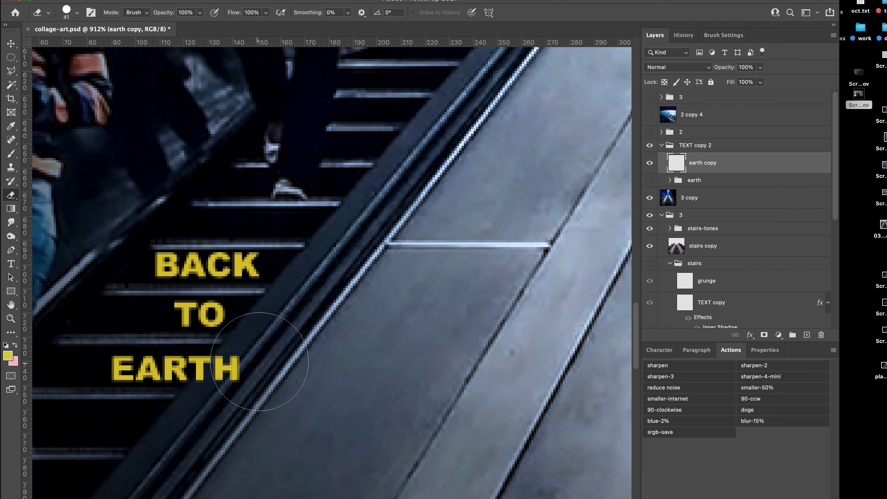
pyautogui.press('v')
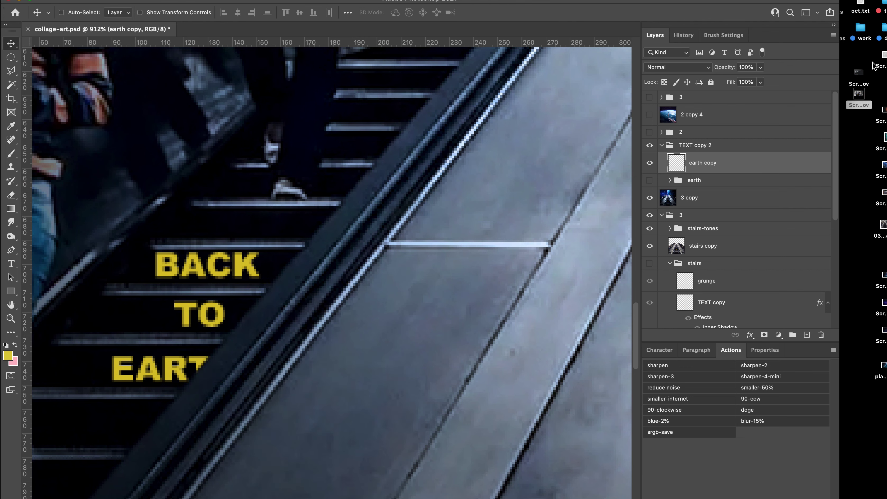
# Step: Place the concrete texture screenshot above the earth copy layer and rasterize it
pyautogui.moveTo(705, 165); pyautogui.dragTo(714, 162)
pyautogui.moveTo(884, 56); pyautogui.dragTo(347, 273)
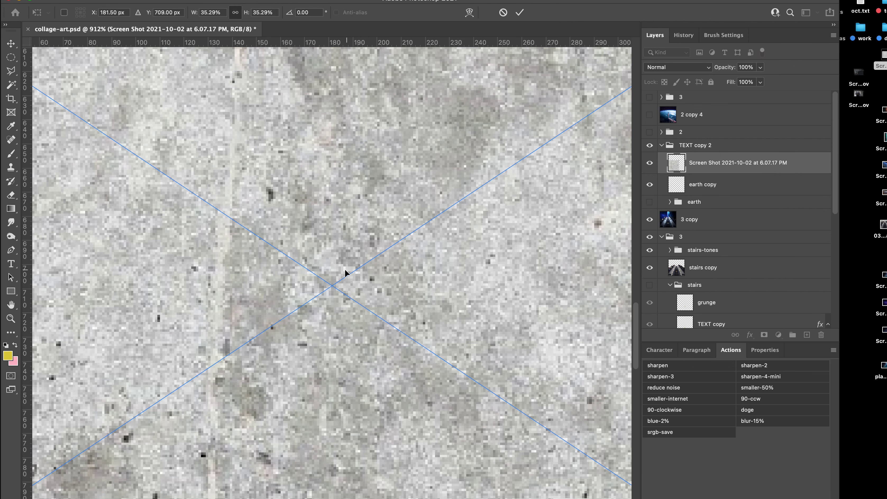
pyautogui.press('Return')
pyautogui.rightClick(716, 165)
pyautogui.click(782, 252)
# Step: Select the lettering from the earth copy layer and delete the concrete texture outside the letters
pyautogui.click(719, 184)
pyautogui.press('w')
pyautogui.click(196, 211)
pyautogui.press('super+shift+i')
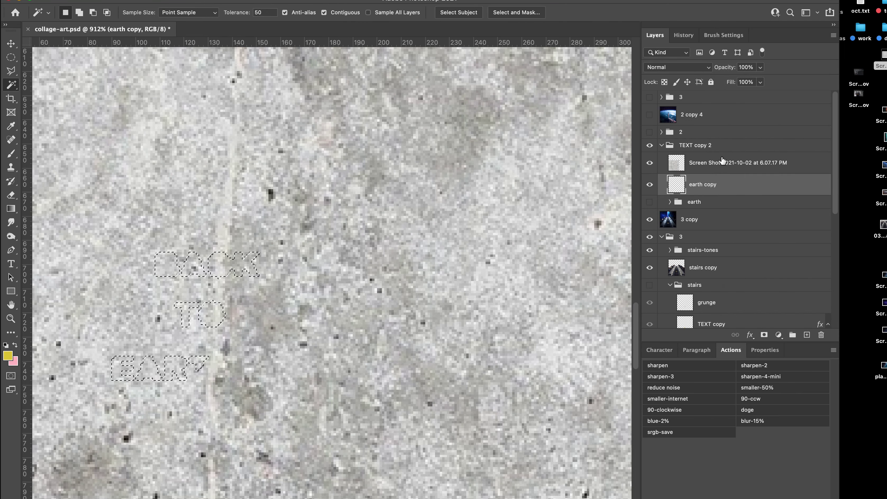
pyautogui.click(719, 161)
pyautogui.press('Delete')
pyautogui.press('super+z')
pyautogui.press('super+shift+i')
pyautogui.press('Delete')
pyautogui.press('super+d')
pyautogui.press('v')
# Step: Set the concrete texture to Multiply at 60% opacity and give it the Inner Shadow effect
pyautogui.hotkey('alt', 'shift', 'm')
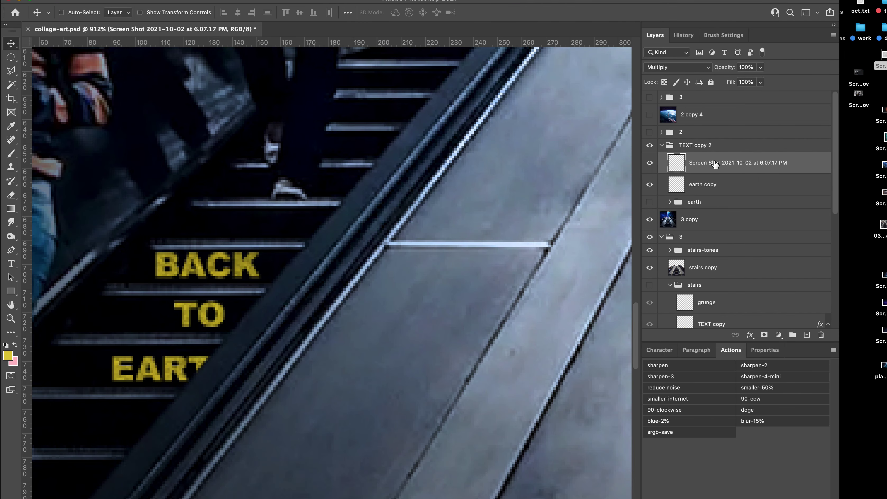
pyautogui.press('6')
pyautogui.moveTo(804, 183); pyautogui.dragTo(805, 164)
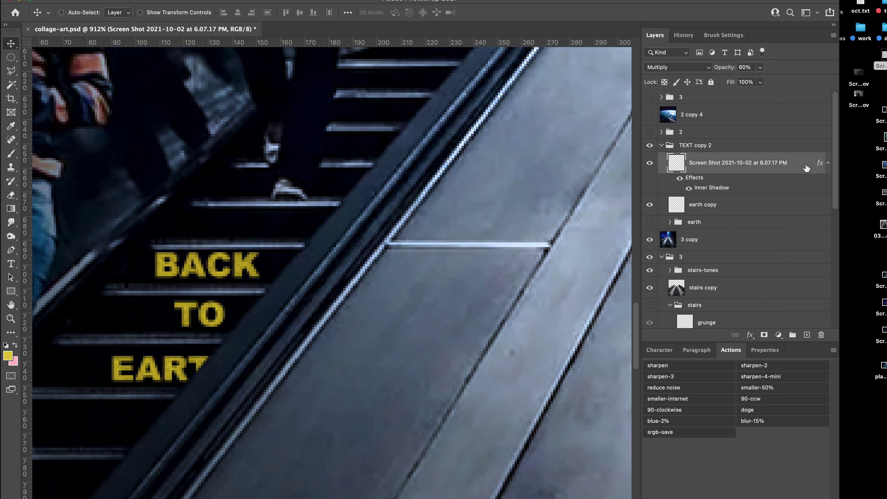
# Step: Group the TEXT copy 2 group, the 3 copy layer and group 3 together in a new group 3
pyautogui.click(661, 145)
pyautogui.click(661, 180)
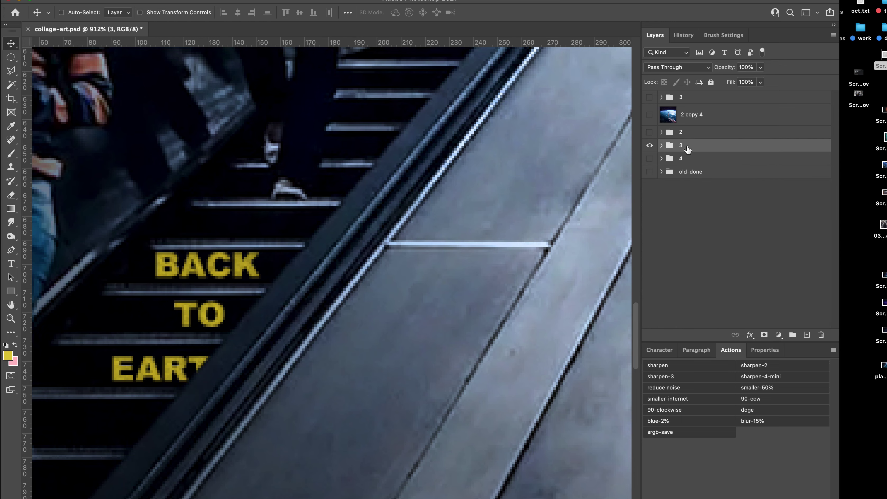
pyautogui.moveTo(489, 266); pyautogui.dragTo(353, 300)
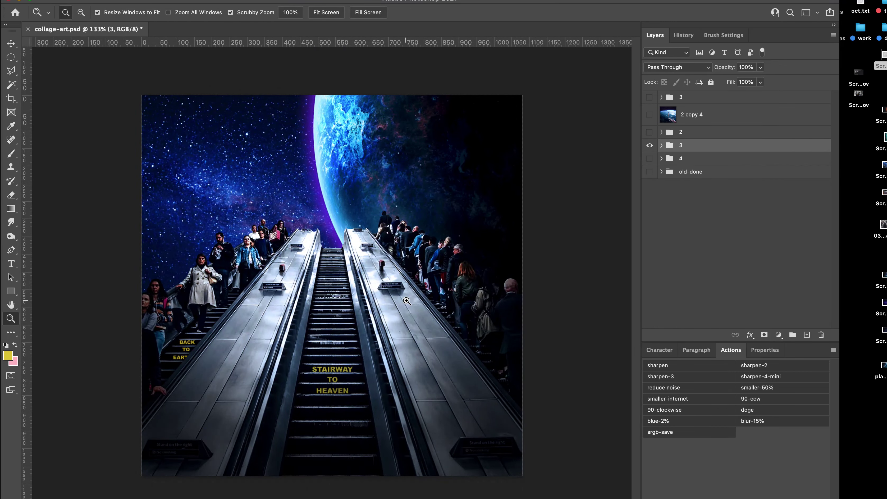
pyautogui.press('v')
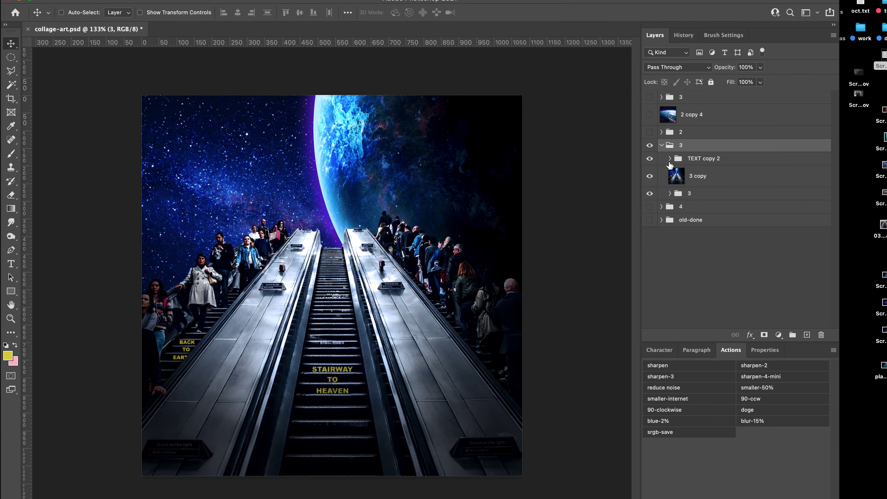
# Step: Dim the BACK TO EARTH text group and merge a duplicate of collage group 3, hiding the original group
pyautogui.click(669, 159)
pyautogui.click(720, 159)
pyautogui.click(661, 145)
pyautogui.press('super+j')
pyautogui.press('super+e')
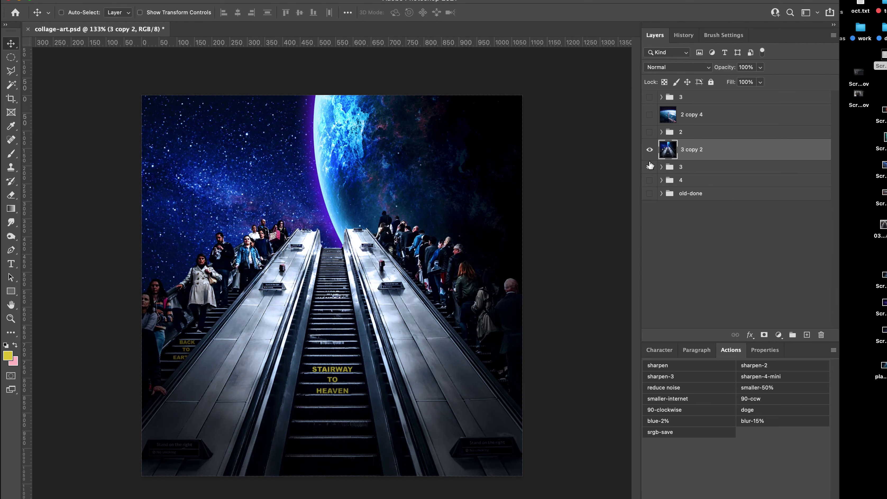
pyautogui.click(650, 166)
pyautogui.press('c')
pyautogui.press('z')
pyautogui.moveTo(429, 249); pyautogui.dragTo(424, 248)
pyautogui.press('v')
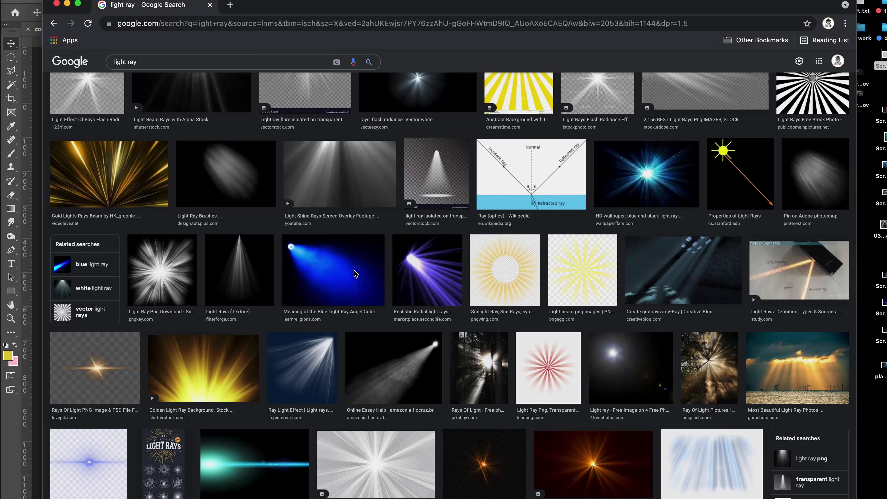
# Step: Browse the light ray image results and open the blue light ray illustration in a separate browser tab
pyautogui.scroll(-10, 353, 270)
pyautogui.scroll(2, 493, 257)
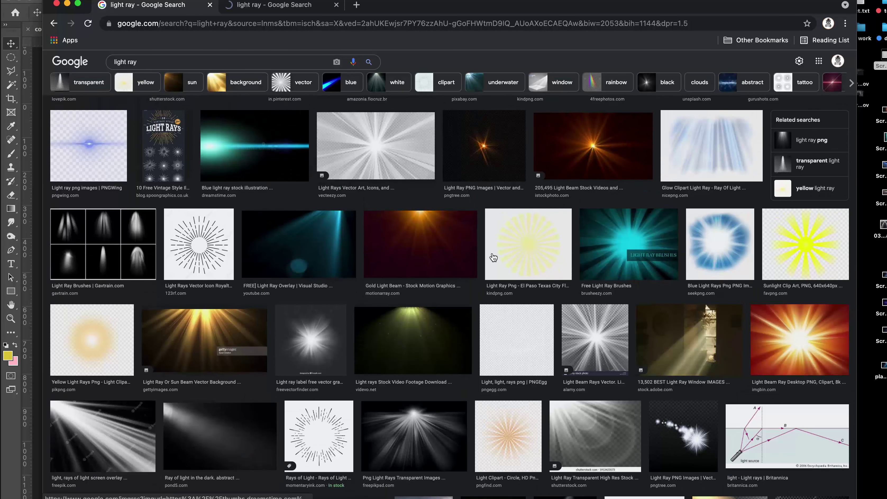
pyautogui.scroll(-14, 494, 257)
pyautogui.scroll(-10, 493, 258)
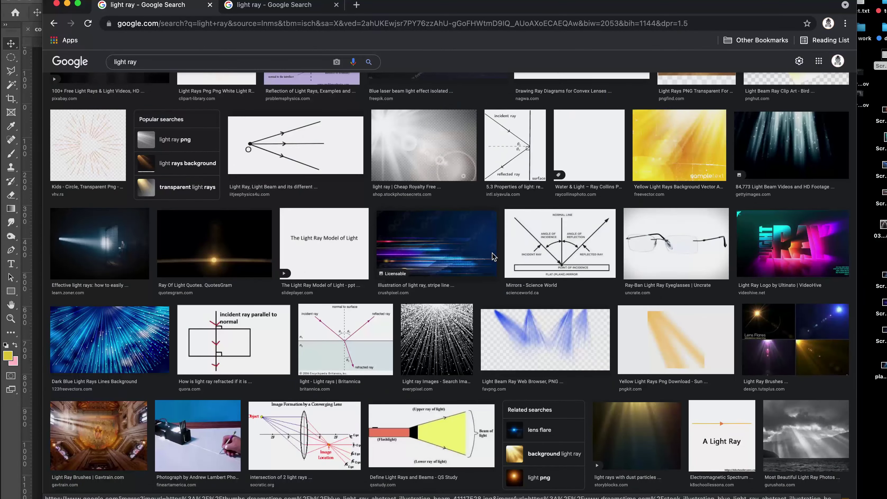
pyautogui.scroll(-15, 459, 250)
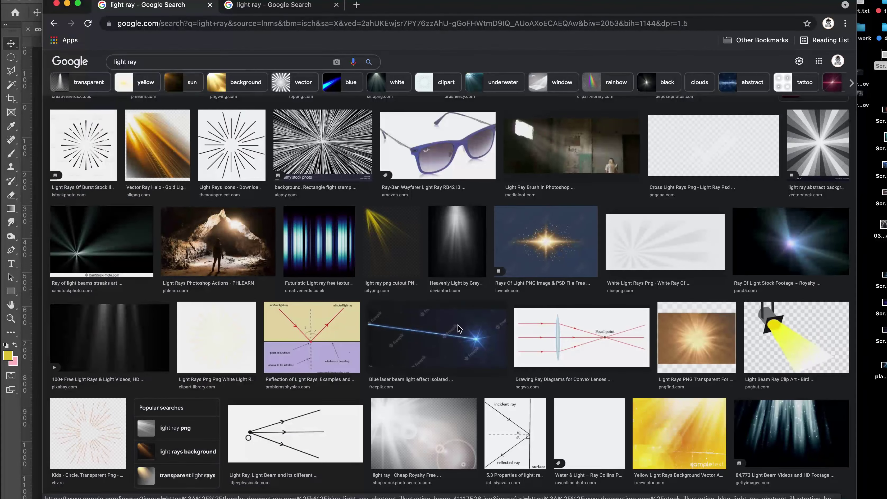
pyautogui.moveTo(458, 324); pyautogui.dragTo(491, 76)
pyautogui.click(301, 5)
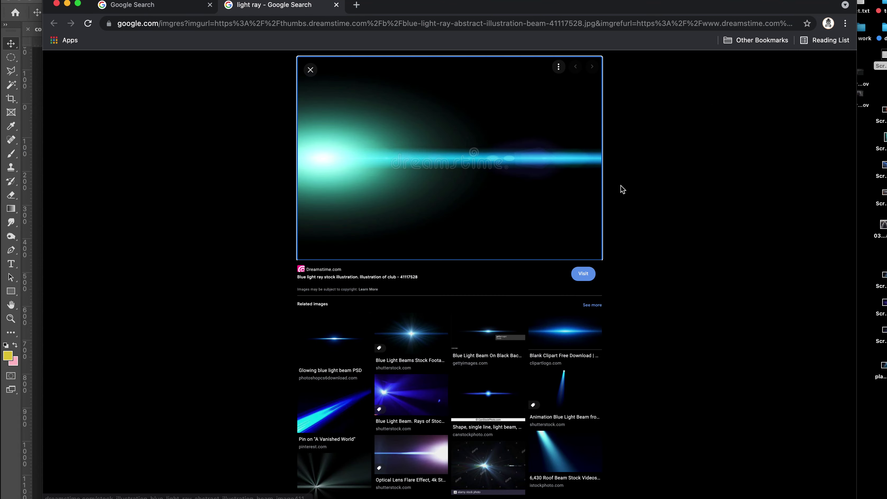
# Step: Open related blue light beam images in separate tabs and view the optical lens flare image
pyautogui.keyDown('super'); pyautogui.click(433, 335); pyautogui.keyUp('super')
pyautogui.keyDown('super'); pyautogui.click(597, 305); pyautogui.keyUp('super')
pyautogui.scroll(-5, 597, 305)
pyautogui.click(401, 290)
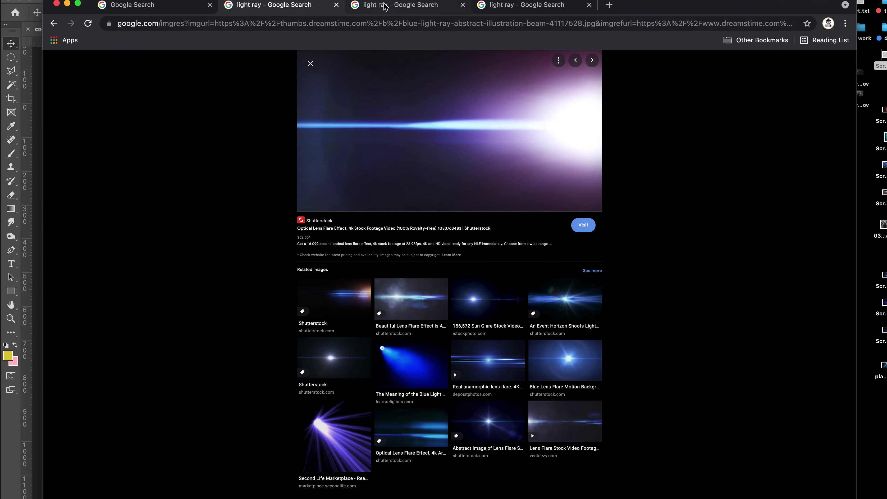
# Step: Open the related sun glare and event horizon flare images and save the event horizon image to the desktop
pyautogui.keyDown('super'); pyautogui.click(498, 304); pyautogui.keyUp('super')
pyautogui.click(562, 301)
pyautogui.moveTo(559, 140); pyautogui.dragTo(882, 421)
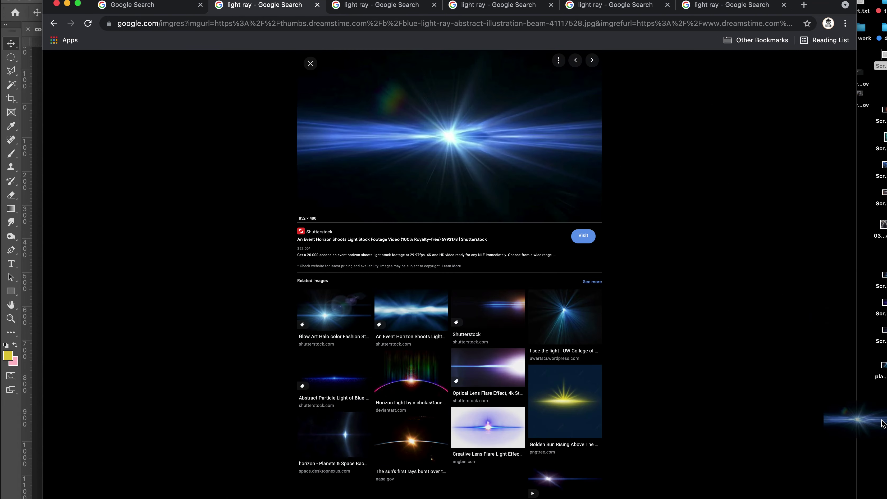
# Step: Open the horizon planet image in a separate tab and save the Glow Art Halo flare image to the desktop
pyautogui.click(334, 377)
pyautogui.click(53, 24)
pyautogui.keyDown('super'); pyautogui.click(412, 380); pyautogui.keyUp('super')
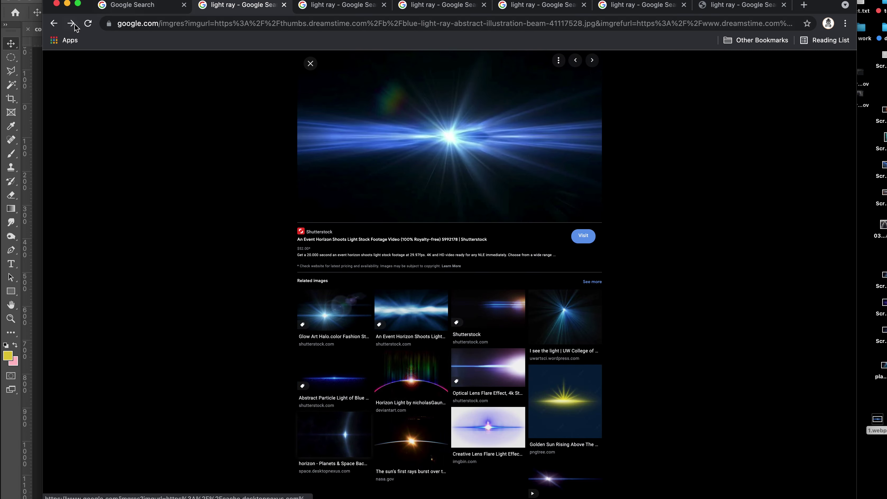
pyautogui.click(71, 23)
pyautogui.click(488, 311)
pyautogui.moveTo(569, 188); pyautogui.dragTo(875, 445)
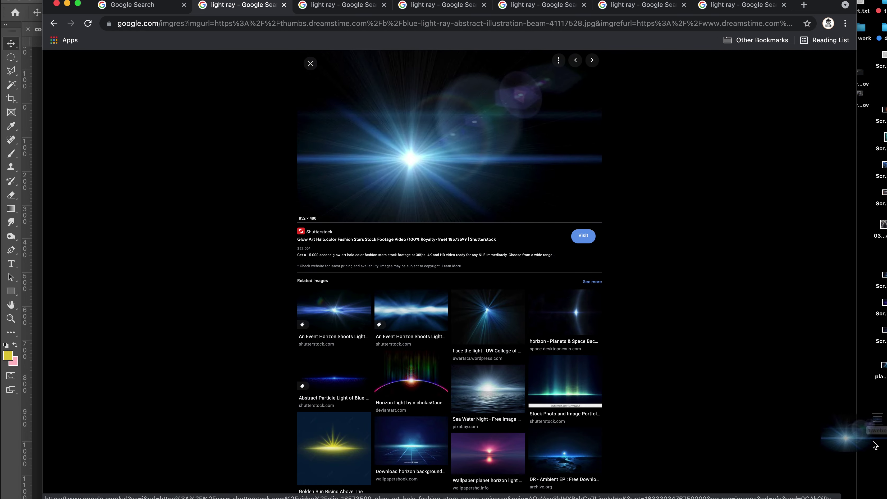
# Step: Save the glowing blue light beam and iStock lens flare images to the desktop, closing the browser tabs
pyautogui.press('super+w')
pyautogui.press('super+w')
pyautogui.press('super+w')
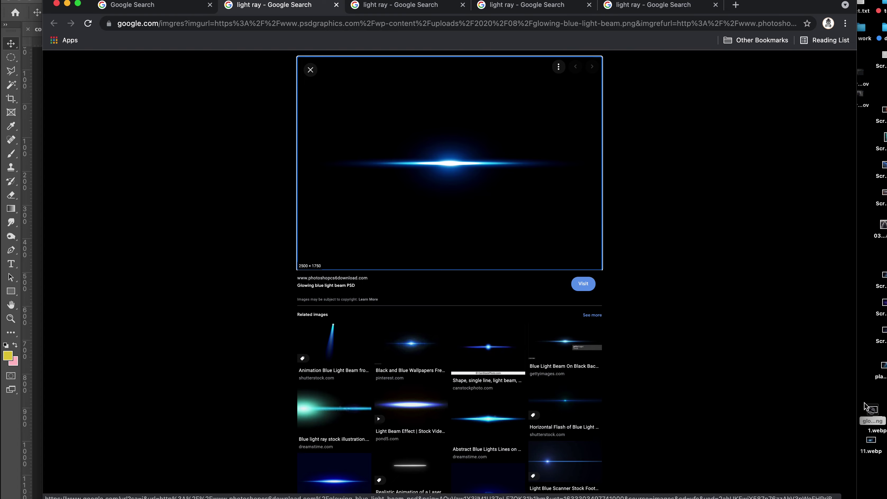
pyautogui.press('super+w')
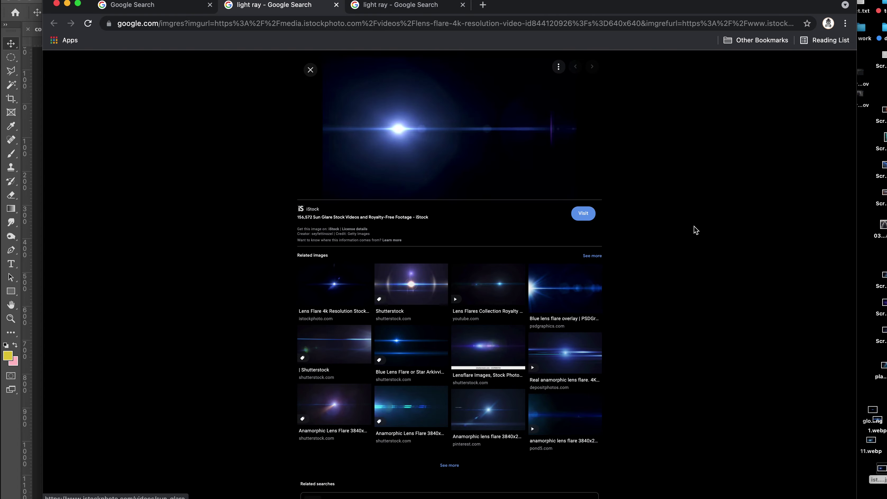
pyautogui.press('super+w')
pyautogui.press('super+w')
pyautogui.press('super+w')
# Step: Preview the saved webp flare images, take screenshots of them, and remove the webp files from the desktop
pyautogui.click(871, 440)
pyautogui.press('space')
pyautogui.press('super+shift+4')
pyautogui.moveTo(449, 169)
pyautogui.mouseDown()
pyautogui.moveTo(837, 415)
pyautogui.moveTo(886, 416)
pyautogui.moveTo(871, 434)
pyautogui.moveTo(883, 408)
pyautogui.mouseUp()
pyautogui.press('space')
pyautogui.rightClick(871, 441)
pyautogui.click(838, 387)
pyautogui.press('space')
pyautogui.press('super+shift+4')
pyautogui.press('space')
pyautogui.rightClick(870, 433)
pyautogui.click(860, 389)
# Step: Reopen the horizon planet image page in a browser window and save the picture to the desktop
pyautogui.press('super+Tab')
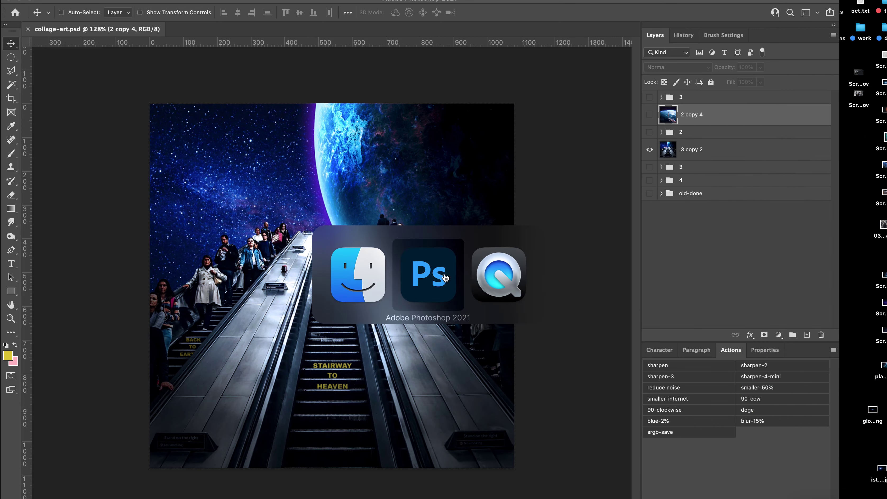
pyautogui.press('super+Tab')
pyautogui.press('super+n')
pyautogui.click(101, 0)
pyautogui.click(158, 77)
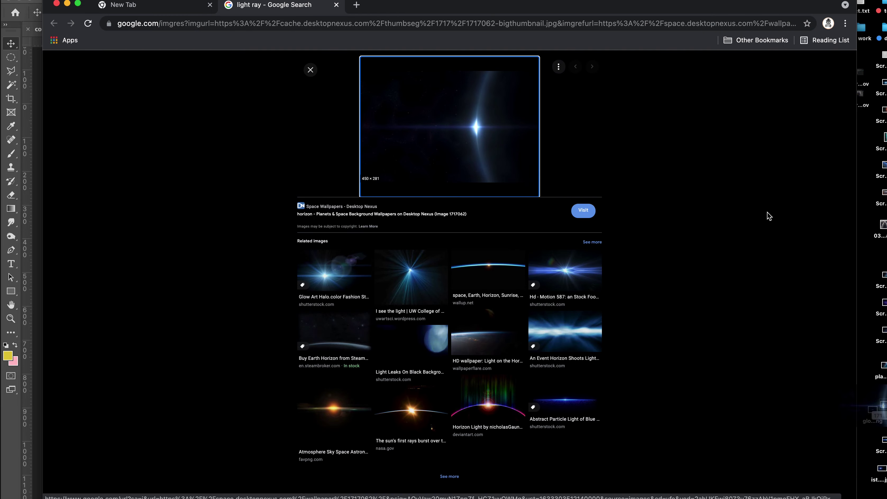
# Step: Search Google Images with the saved horizon picture, save the copy found among its other sizes, and close the tabs
pyautogui.press('super+t')
pyautogui.write('sk')
pyautogui.press('Return')
pyautogui.click(181, 91)
pyautogui.moveTo(882, 401); pyautogui.dragTo(184, 96)
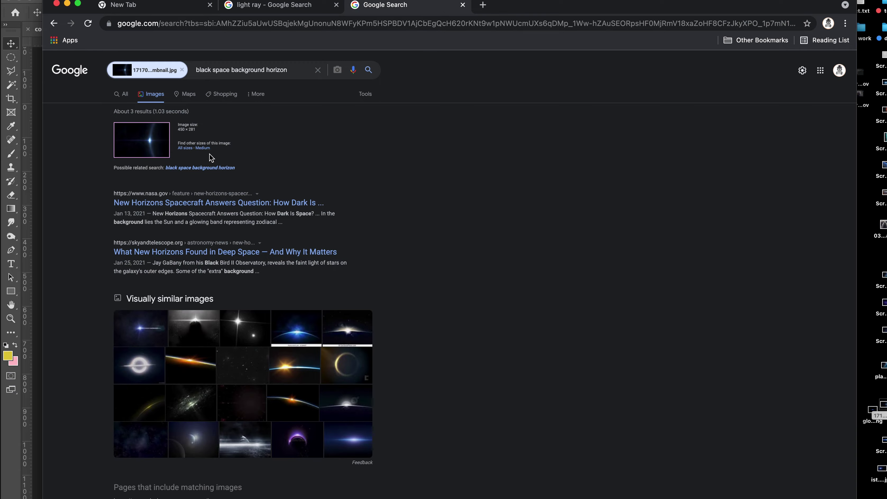
pyautogui.click(188, 150)
pyautogui.click(107, 181)
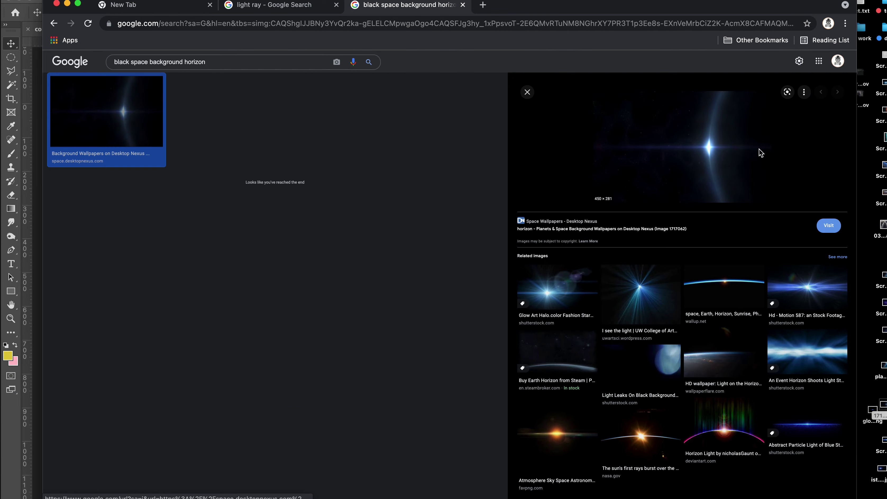
pyautogui.moveTo(754, 148); pyautogui.dragTo(337, 140)
pyautogui.click(373, 311)
pyautogui.press('super+w')
pyautogui.press('super+w')
pyautogui.press('super+w')
# Step: Place the horizon flare in Screen mode, fit it to the planet's edge, and set the black input level to 22
pyautogui.press('Return')
pyautogui.hotkey('alt', 'shift', 's')
pyautogui.press('super+t')
pyautogui.moveTo(507, 163); pyautogui.dragTo(505, 147)
pyautogui.moveTo(424, 175); pyautogui.dragTo(426, 177)
pyautogui.press('Return')
pyautogui.press('super+l')
pyautogui.moveTo(566, 230); pyautogui.dragTo(577, 232)
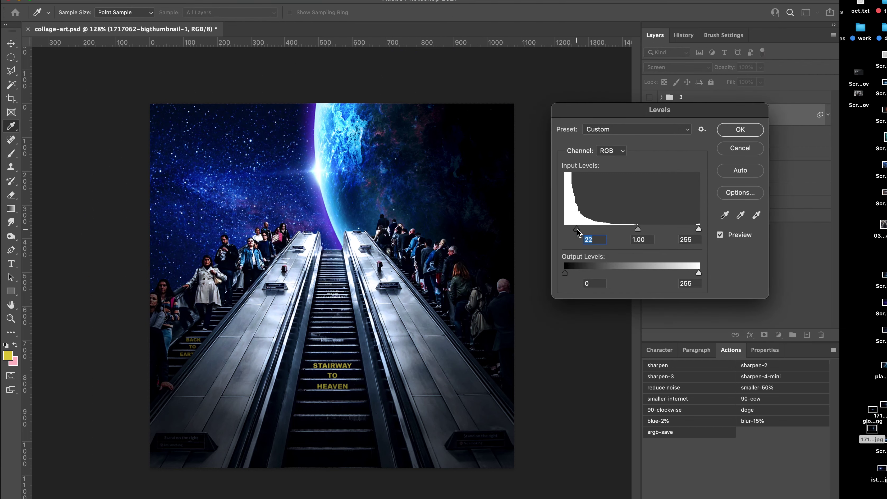
pyautogui.press('Return')
# Step: Adjust the horizon flare layer's blending options, erase its unwanted edges, and rename it light-rays
pyautogui.doubleClick(770, 119)
pyautogui.press('Return')
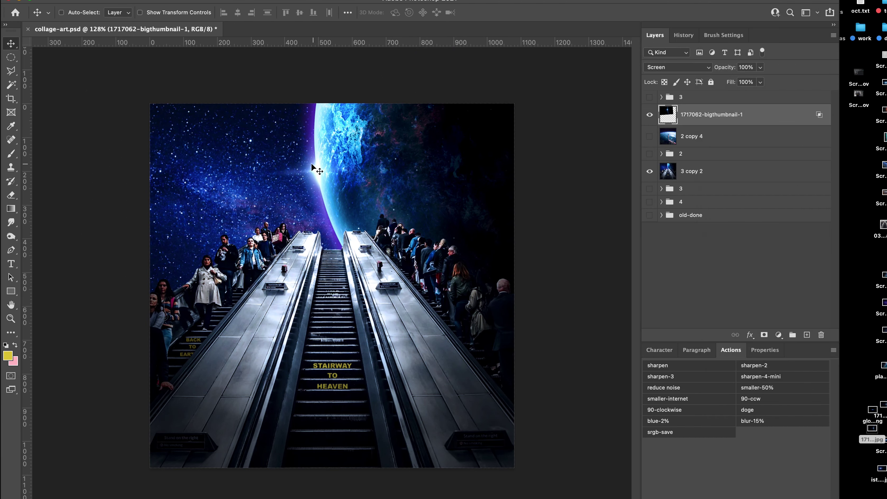
pyautogui.press('e')
pyautogui.rightClick(380, 209)
pyautogui.press('Return')
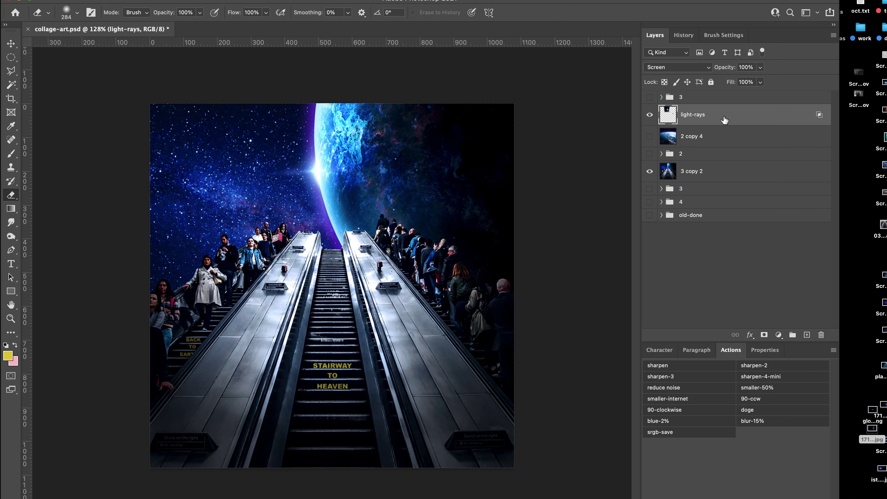
# Step: Place the glowing blue light beam image in Screen mode, scaled and centred on the flare at the planet's edge
pyautogui.click(884, 405)
pyautogui.press('space')
pyautogui.press('space')
pyautogui.click(872, 410)
pyautogui.moveTo(872, 410); pyautogui.dragTo(538, 263)
pyautogui.moveTo(417, 278); pyautogui.dragTo(364, 172)
pyautogui.hotkey('alt', 'shift', 's')
pyautogui.moveTo(505, 173); pyautogui.dragTo(553, 164)
pyautogui.press('Return')
# Step: Adjust the blending options of the glowing-blue-light-beam layer, rasterize it, and erase both ends of the beam
pyautogui.doubleClick(760, 124)
pyautogui.click(862, 230)
pyautogui.rightClick(782, 116)
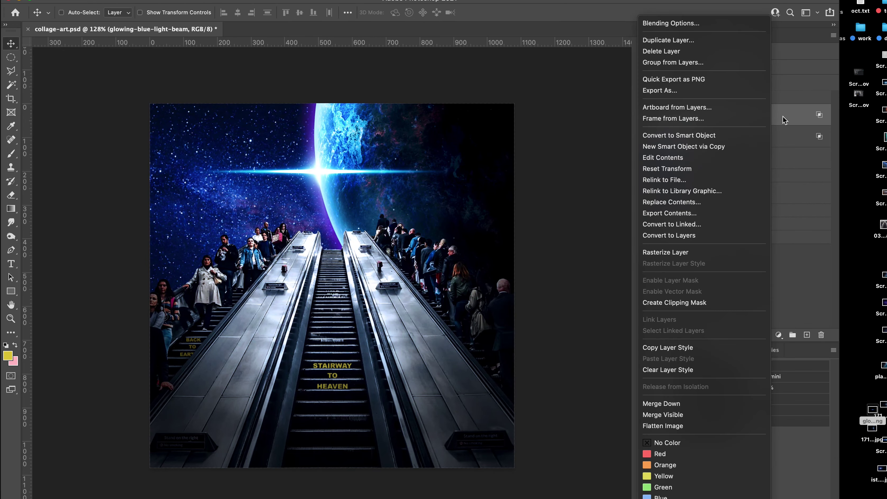
pyautogui.click(730, 253)
pyautogui.press('e')
pyautogui.click(466, 175)
pyautogui.click(197, 172)
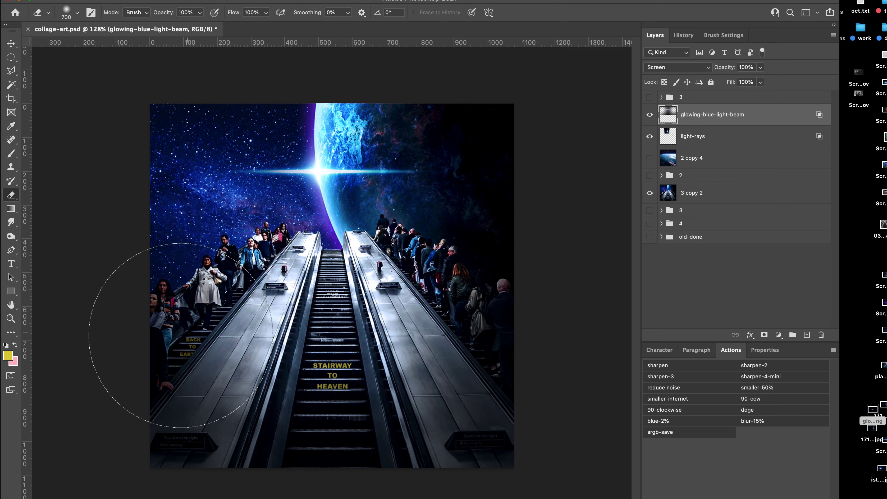
# Step: Preview the remaining flare images and screenshots on the desktop to compare them for the collage
pyautogui.click(872, 435)
pyautogui.press('space')
pyautogui.press('space')
pyautogui.click(882, 469)
pyautogui.press('space')
pyautogui.press('space')
pyautogui.click(885, 441)
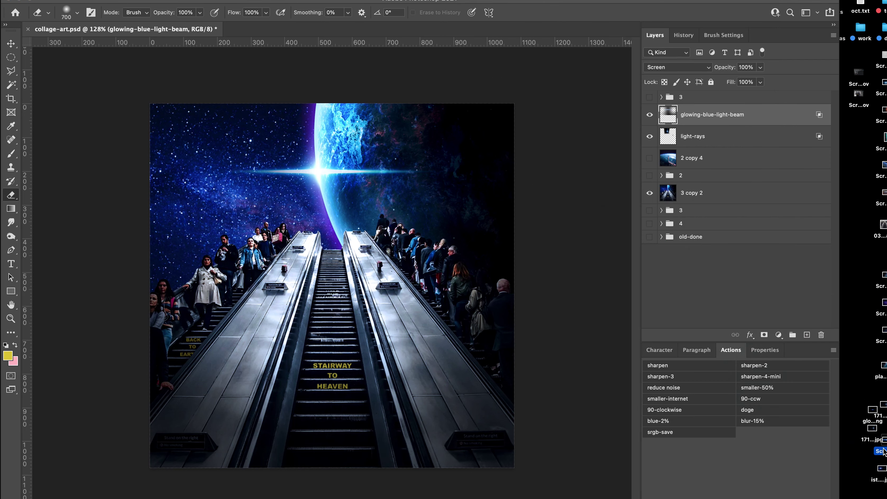
pyautogui.press('space')
pyautogui.press('space')
pyautogui.press('space')
pyautogui.press('space')
pyautogui.click(882, 448)
pyautogui.press('space')
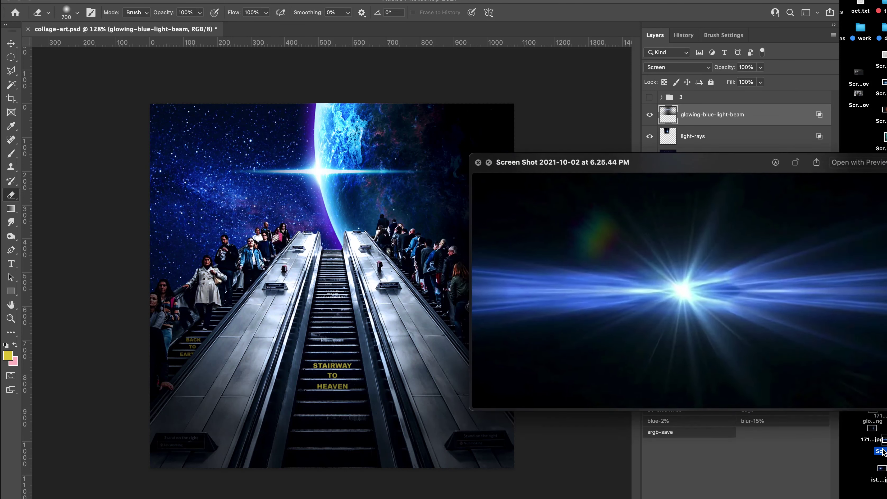
pyautogui.press('space')
# Step: Try adding the iStock lens flare in Screen mode, enlarged and rotated to about 150° over the planet's edge
pyautogui.moveTo(882, 469); pyautogui.dragTo(514, 116)
pyautogui.moveTo(428, 234); pyautogui.dragTo(184, 402)
pyautogui.moveTo(337, 311); pyautogui.dragTo(290, 197)
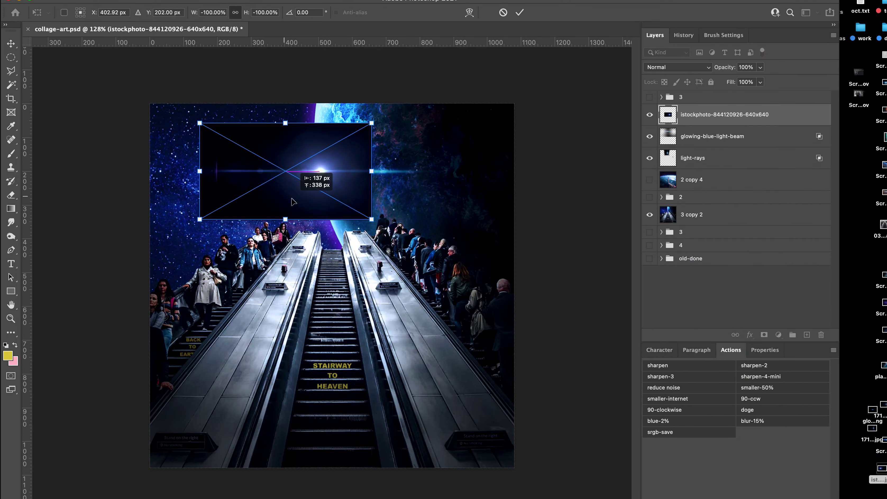
pyautogui.press('Return')
pyautogui.hotkey('alt', 'shift', 's')
pyautogui.press('super+t')
pyautogui.moveTo(370, 123); pyautogui.dragTo(460, 86)
pyautogui.moveTo(395, 142); pyautogui.dragTo(363, 142)
pyautogui.moveTo(432, 155); pyautogui.dragTo(402, 69)
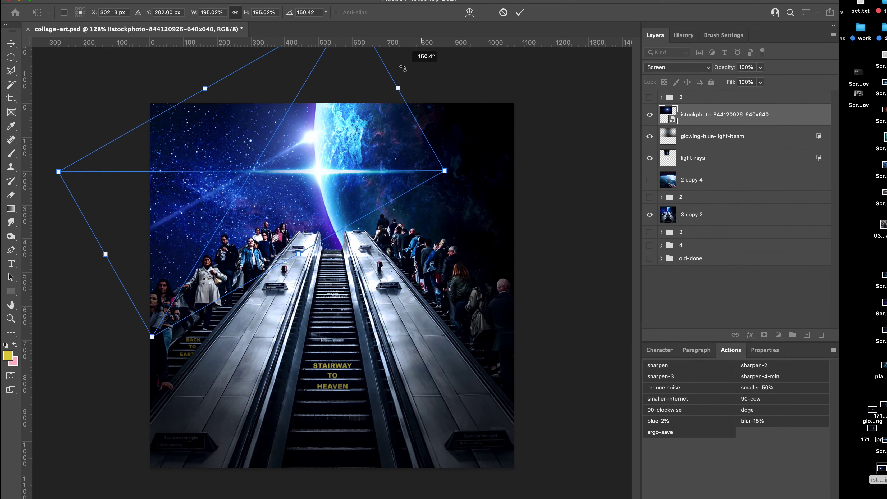
pyautogui.moveTo(367, 126); pyautogui.dragTo(374, 159)
pyautogui.press('Return')
pyautogui.press('BackSpace')
# Step: Reopen the Glow Art Halo flare in the browser, save and screenshot it, and remove the downloaded file
pyautogui.press('super+Tab')
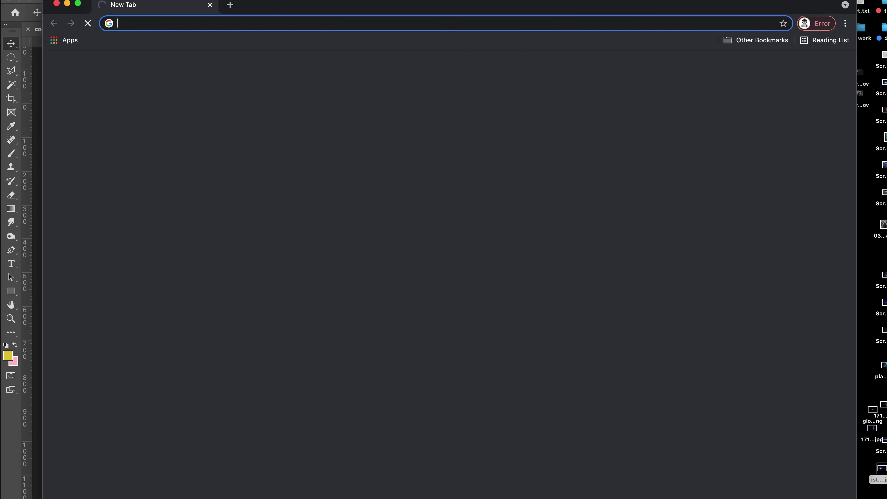
pyautogui.click(105, 0)
pyautogui.click(168, 54)
pyautogui.click(324, 276)
pyautogui.moveTo(489, 157); pyautogui.dragTo(874, 494)
pyautogui.press('super+q')
pyautogui.click(871, 489)
pyautogui.press('space')
pyautogui.press('space')
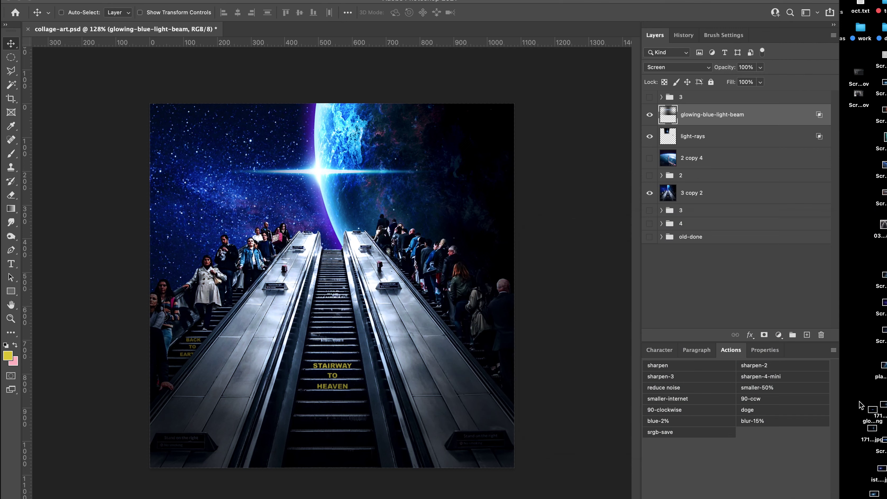
pyautogui.rightClick(860, 405)
pyautogui.click(751, 387)
# Step: Place the halo flare screenshot in Screen mode, flip it, and align its scaled-down centre with the planet's flare
pyautogui.press('Return')
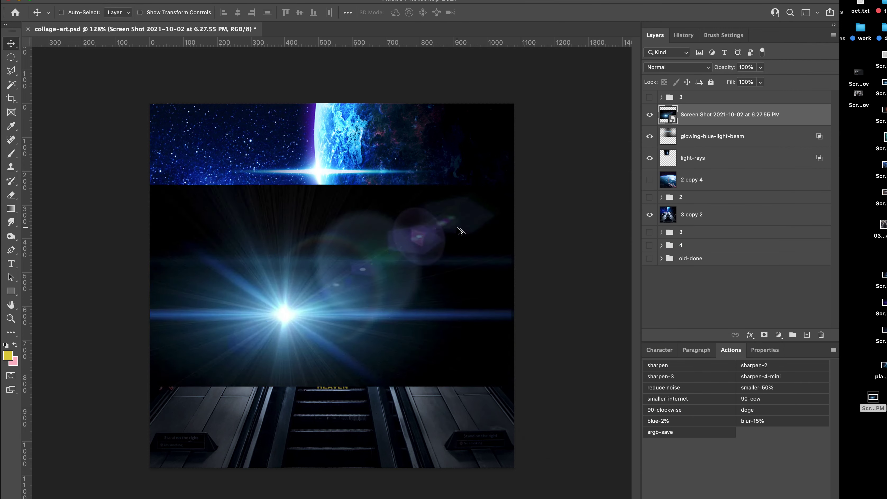
pyautogui.hotkey('alt', 'shift', 's')
pyautogui.press('super+t')
pyautogui.rightClick(444, 232)
pyautogui.click(493, 464)
pyautogui.moveTo(556, 237); pyautogui.dragTo(467, 106)
pyautogui.moveTo(439, 240); pyautogui.dragTo(372, 135)
pyautogui.press('Return')
# Step: Set the halo flare's black input level to 17, darken its midtones, and rename the layer w
pyautogui.press('super+l')
pyautogui.moveTo(565, 229); pyautogui.dragTo(579, 229)
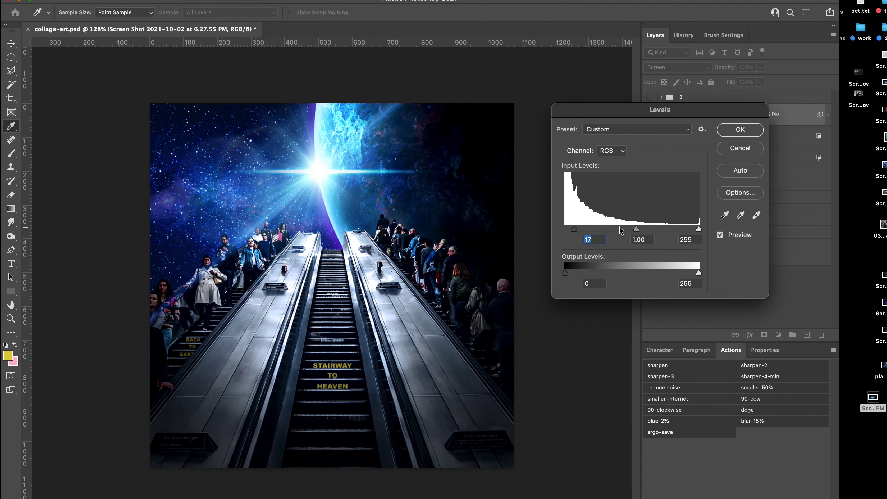
pyautogui.moveTo(636, 229); pyautogui.dragTo(646, 230)
pyautogui.press('Return')
pyautogui.doubleClick(755, 114)
pyautogui.write('w')
pyautogui.press('Return')
pyautogui.press('super+0')
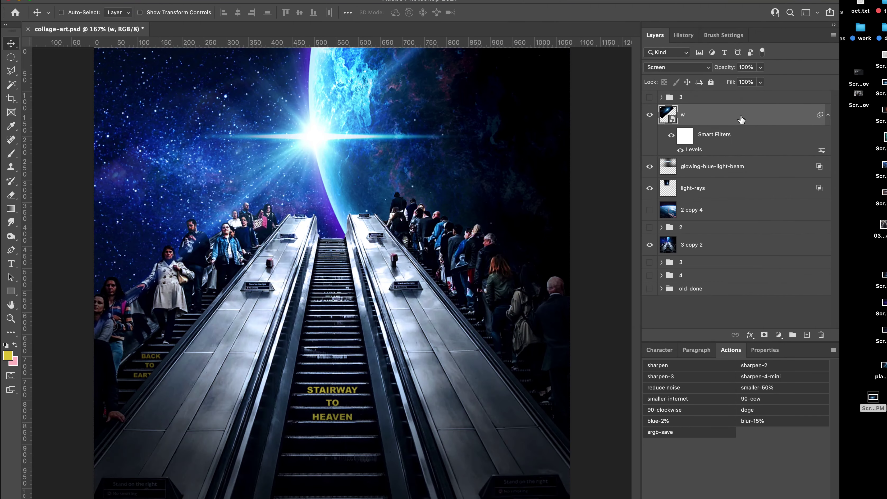
# Step: Rasterize the w layer and try adjusting its blending range in the layer style settings
pyautogui.rightClick(740, 118)
pyautogui.click(754, 252)
pyautogui.doubleClick(752, 119)
pyautogui.moveTo(633, 394); pyautogui.dragTo(667, 395)
pyautogui.press('Escape')
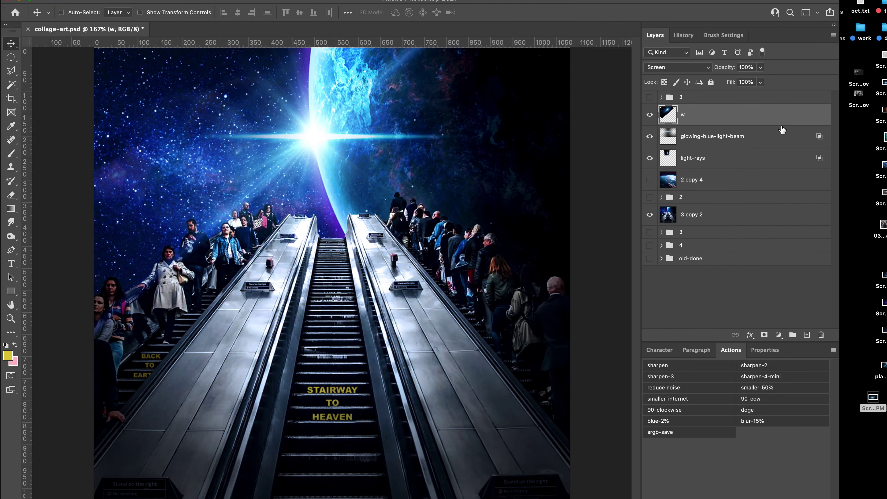
# Step: Transform the halo flare on the w layer and erase its rays around the sky and escalators
pyautogui.hotkey('ctrl', 't')
pyautogui.moveTo(393, 140)
pyautogui.mouseDown()
pyautogui.moveTo(374, 198)
pyautogui.moveTo(401, 139)
pyautogui.moveTo(451, 133)
pyautogui.mouseUp()
pyautogui.press('Return')
pyautogui.press('e')
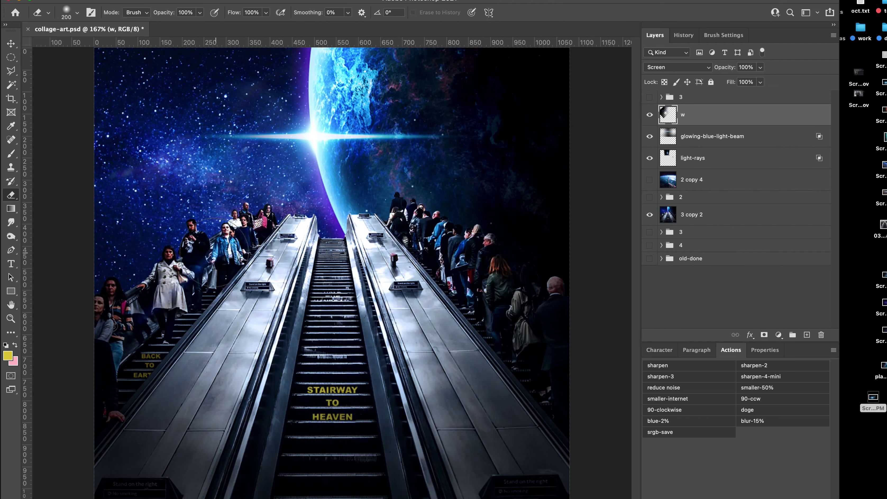
pyautogui.moveTo(316, 223)
pyautogui.mouseDown()
pyautogui.moveTo(123, 300)
pyautogui.moveTo(421, 297)
pyautogui.mouseUp()
pyautogui.keyDown('super'); pyautogui.moveTo(339, 297); pyautogui.dragTo(322, 272); pyautogui.keyUp('super')
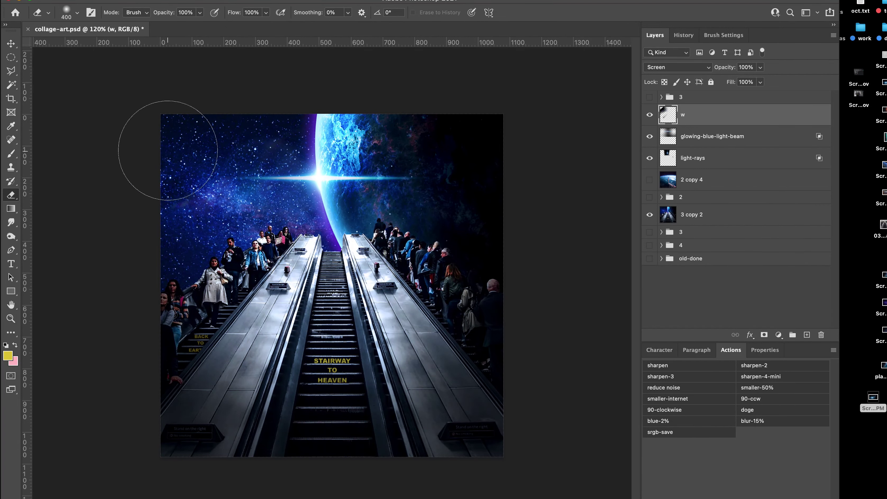
# Step: Delete the w layer and toggle the glowing-blue-light-beam layer's visibility to check the flare
pyautogui.click(650, 115)
pyautogui.press('BackSpace')
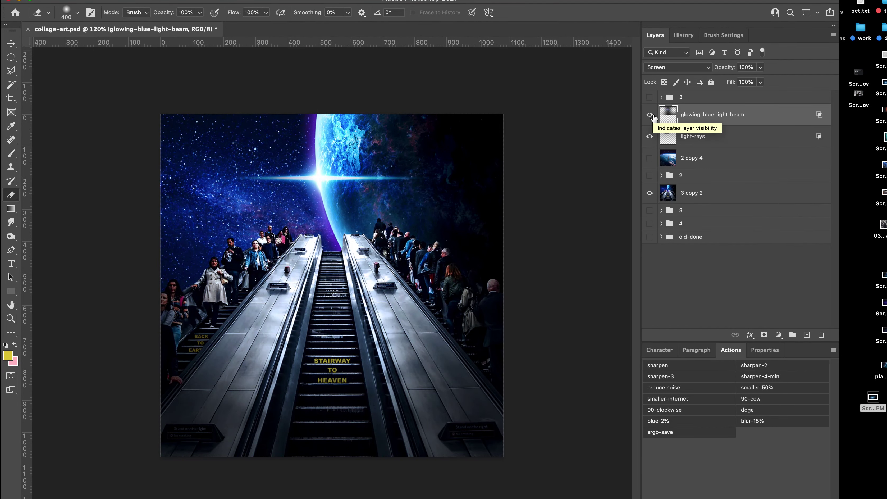
pyautogui.press('v')
pyautogui.click(650, 115)
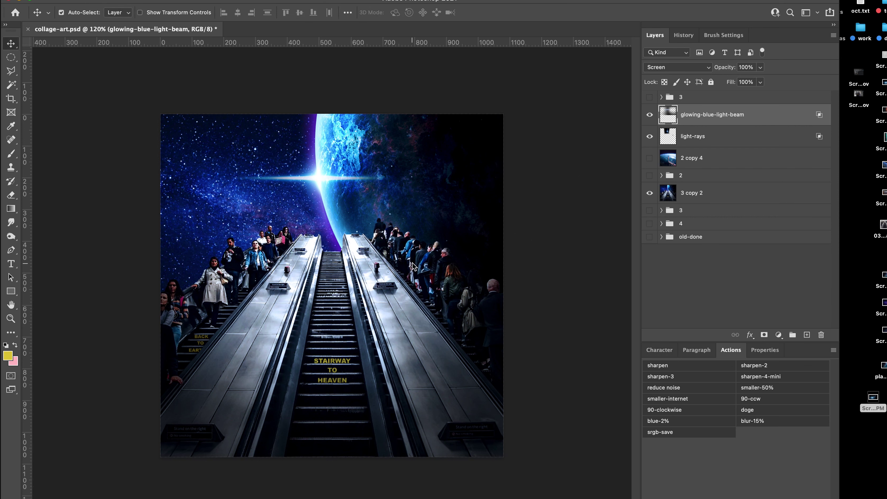
# Step: Save a copy of the collage to the desktop in JPEG format with a name starting with steps-
pyautogui.press('super+alt+s')
pyautogui.click(459, 75)
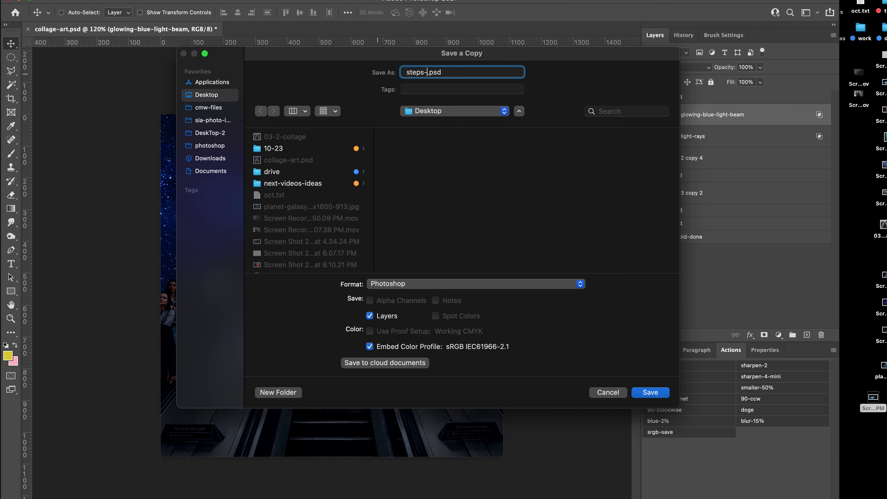
pyautogui.click(461, 282)
pyautogui.click(468, 364)
pyautogui.press('Return')
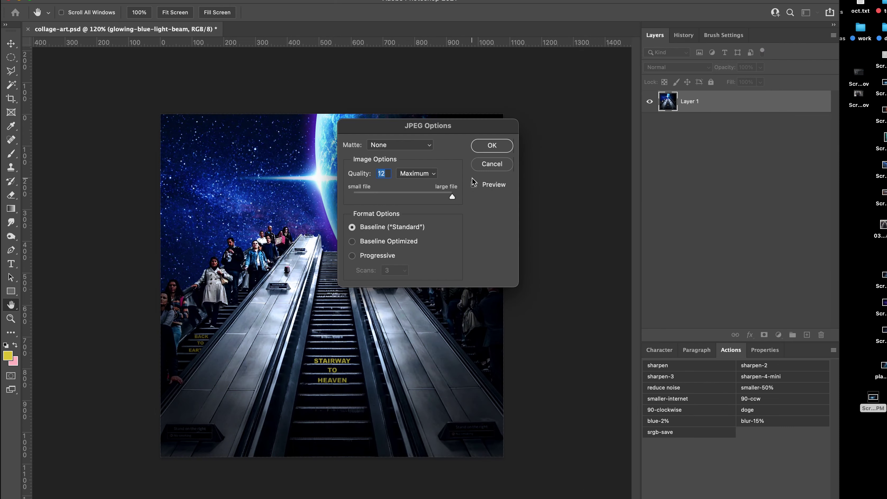